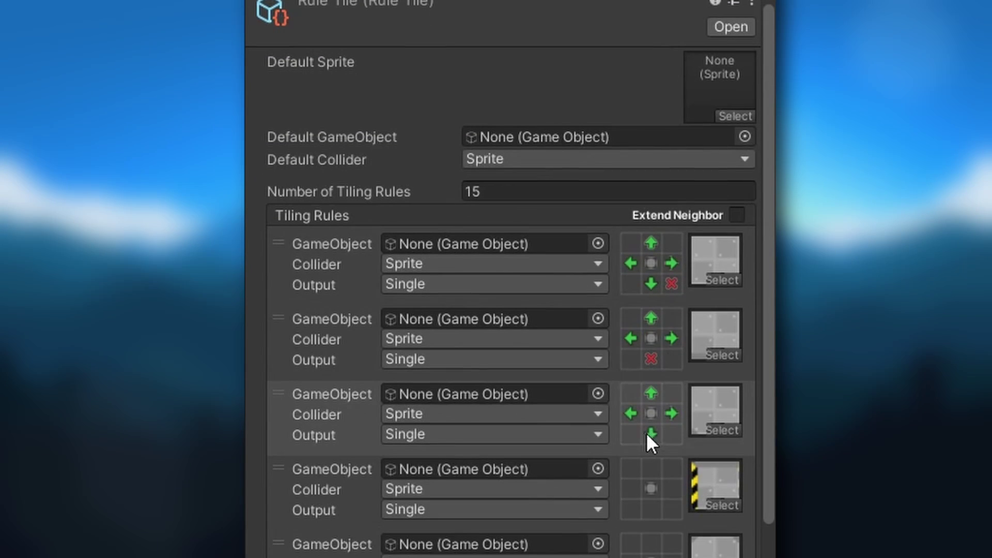
# Exclude the third tiling rule's lower-left neighbour; in the fourth, exclude above and left, and require right, below and lower-right.
pyautogui.click(652, 423)
pyautogui.doubleClick(630, 424)
pyautogui.doubleClick(630, 479)
pyautogui.doubleClick(652, 458)
pyautogui.click(671, 478)
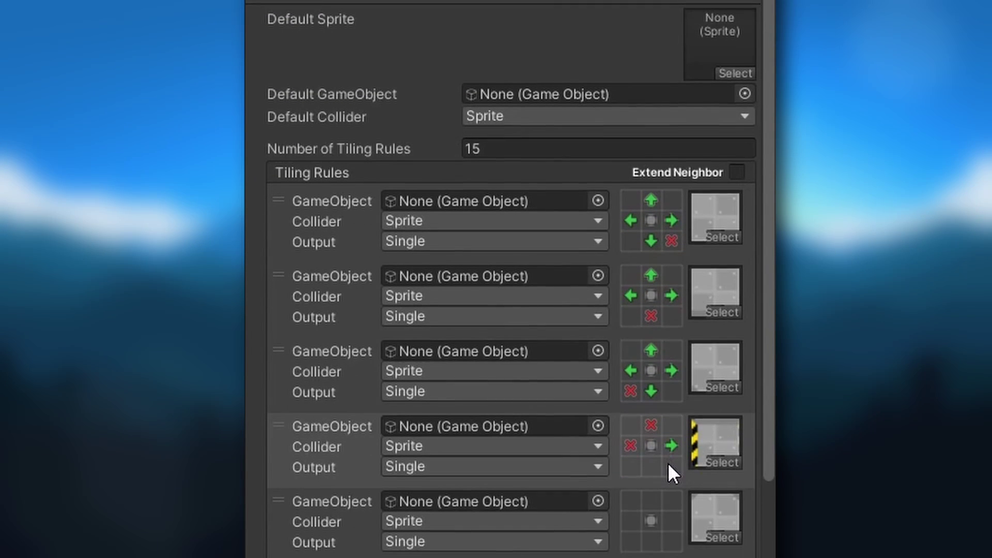
pyautogui.click(672, 498)
pyautogui.click(652, 454)
# Require matching upper-left and lower-left neighbours in the first tiling rule, and continue setting diagonal neighbours in the rules below.
pyautogui.click(631, 190)
pyautogui.click(631, 231)
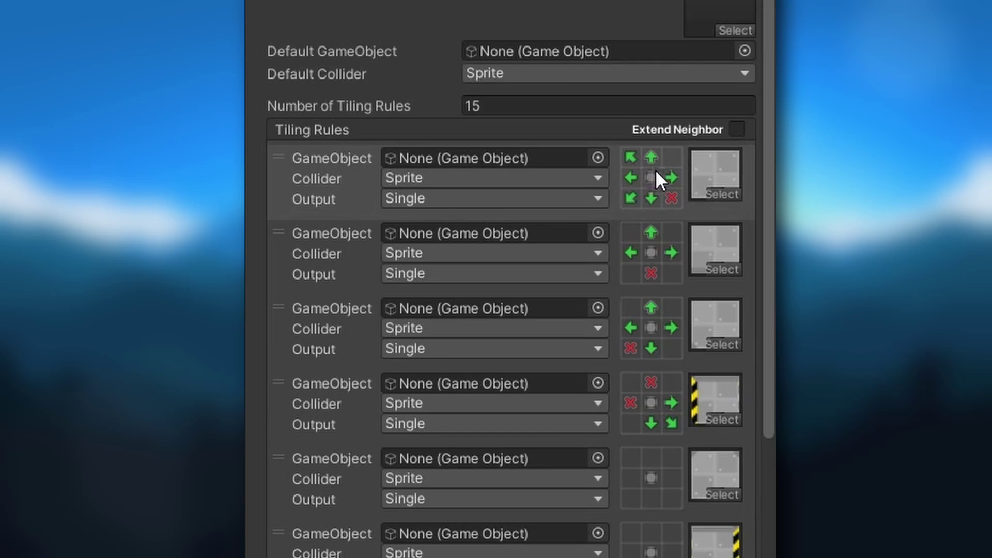
pyautogui.click(671, 190)
pyautogui.click(668, 253)
pyautogui.click(671, 222)
pyautogui.click(631, 222)
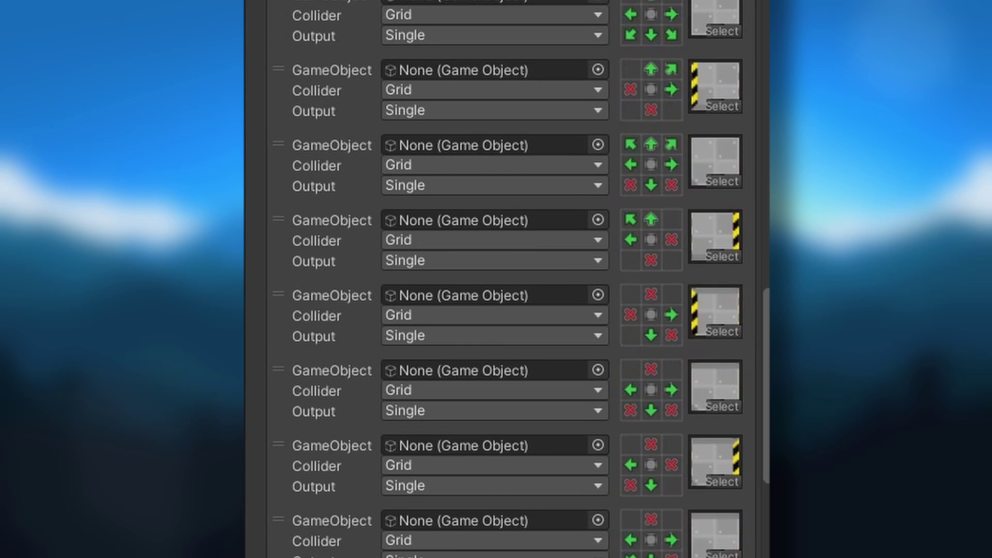
pyautogui.scroll(-10, 506, 279)
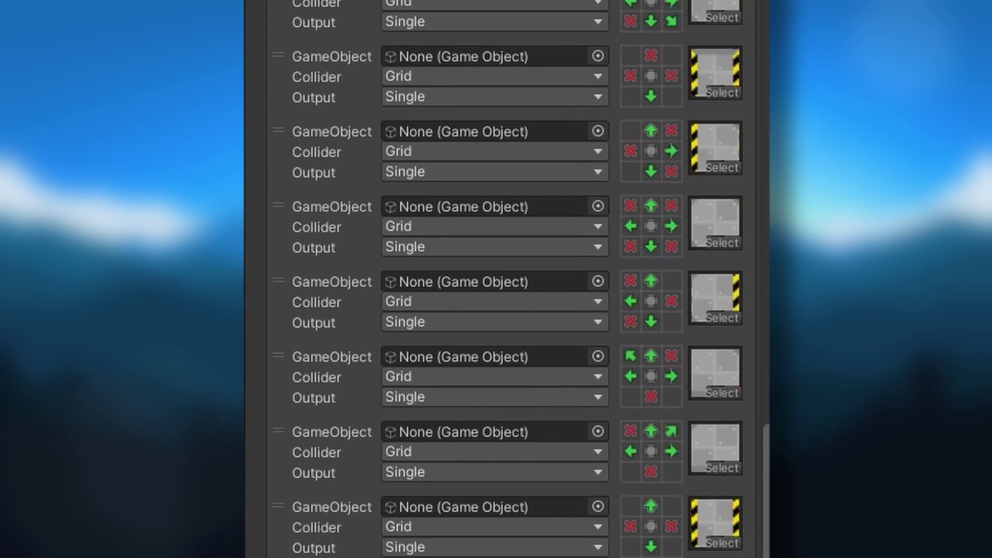
pyautogui.scroll(-8, 507, 280)
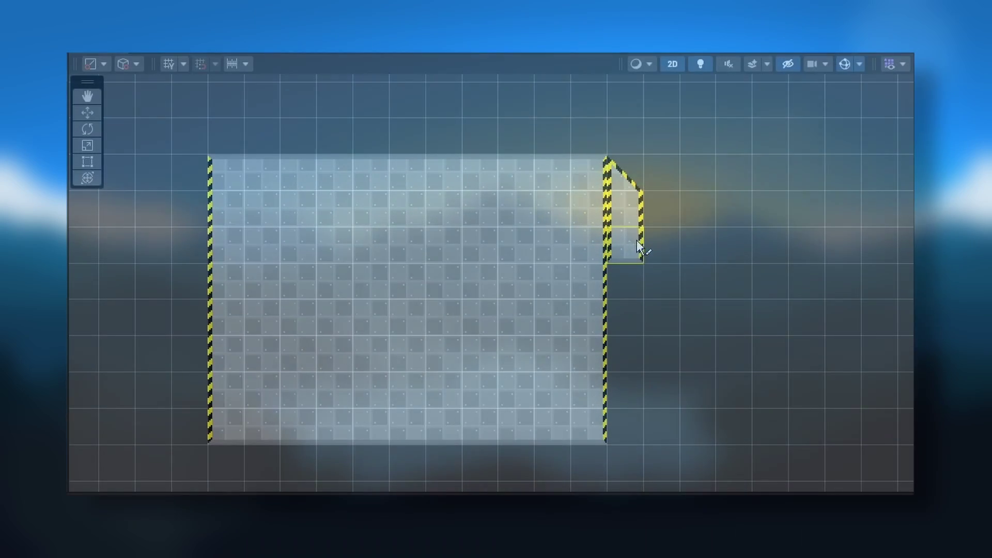
# Paint rule tiles beside the large block's upper right edge and inside the block to test the slope and edge connections.
pyautogui.moveTo(636, 240)
pyautogui.mouseDown()
pyautogui.moveTo(716, 259)
pyautogui.moveTo(625, 280)
pyautogui.mouseUp()
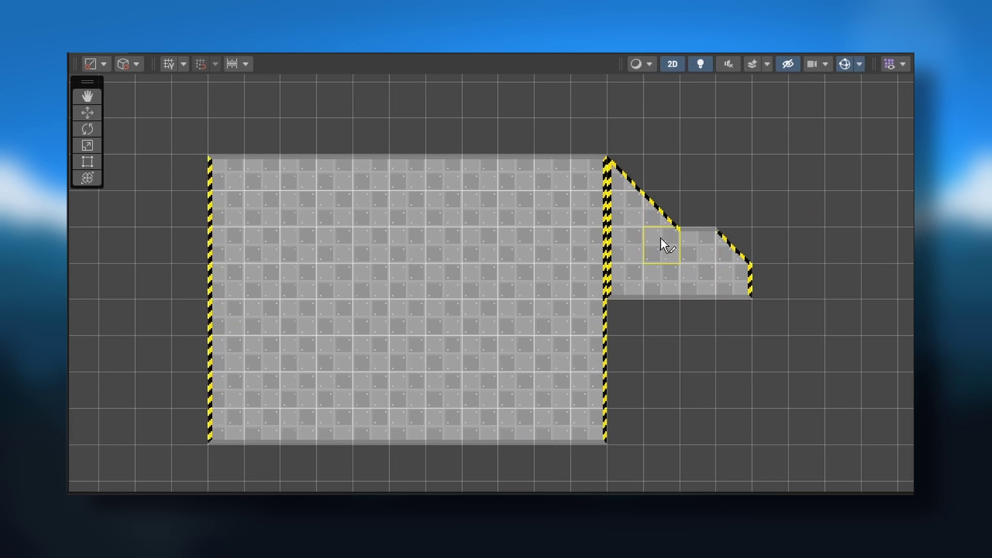
pyautogui.scroll(5, 594, 255)
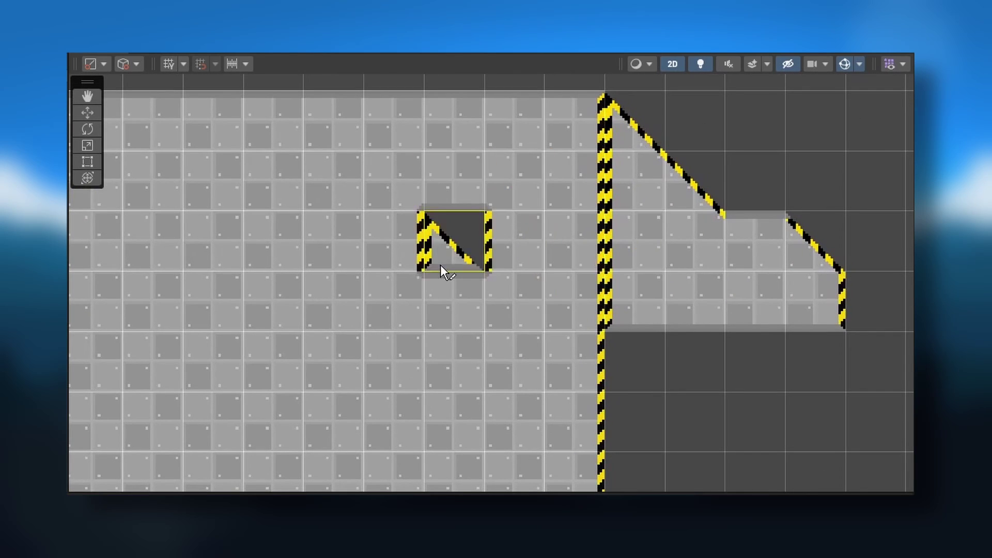
pyautogui.moveTo(440, 264)
pyautogui.mouseDown()
pyautogui.moveTo(491, 268)
pyautogui.moveTo(500, 308)
pyautogui.moveTo(422, 187)
pyautogui.moveTo(485, 142)
pyautogui.mouseUp()
pyautogui.moveTo(386, 157); pyautogui.dragTo(374, 224)
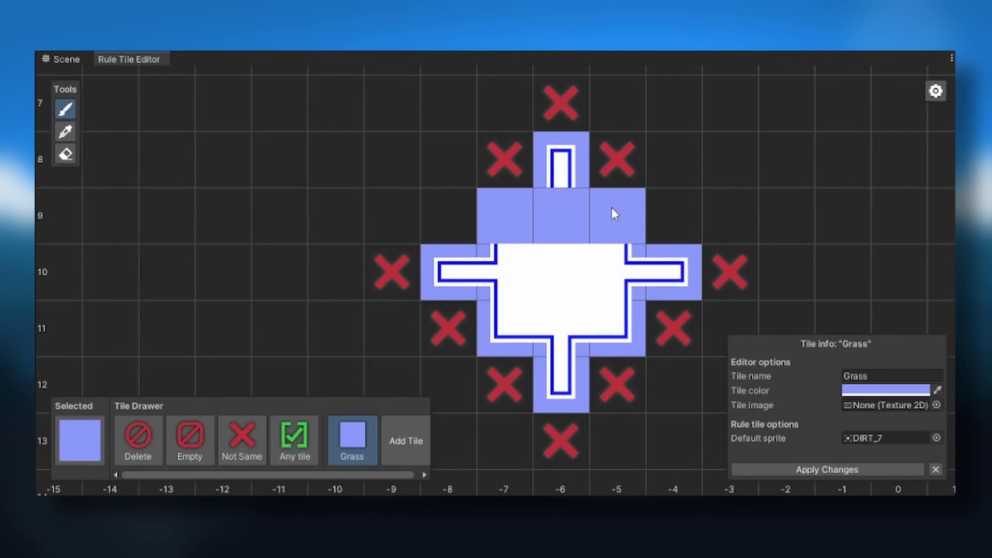
# Place Not Same markers on both sides of the three Grass tiles in row 9 of the rule grid.
pyautogui.click(242, 439)
pyautogui.click(448, 219)
pyautogui.click(661, 209)
# Assign the matching outline sprites to the blank Grass tiles in row 9 of the rule grid.
pyautogui.scroll(-1, 564, 239)
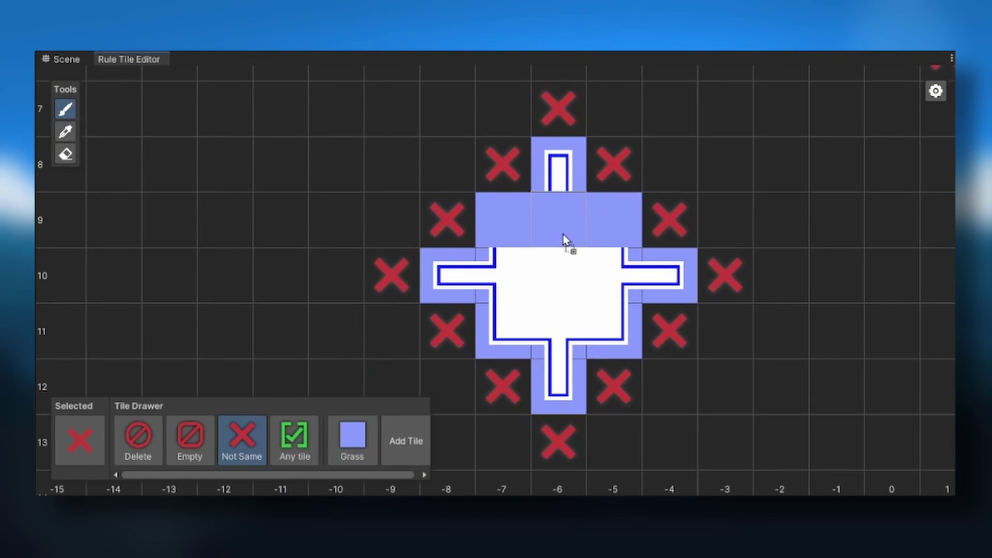
pyautogui.moveTo(565, 239); pyautogui.dragTo(563, 232)
pyautogui.moveTo(295, 471); pyautogui.dragTo(496, 232)
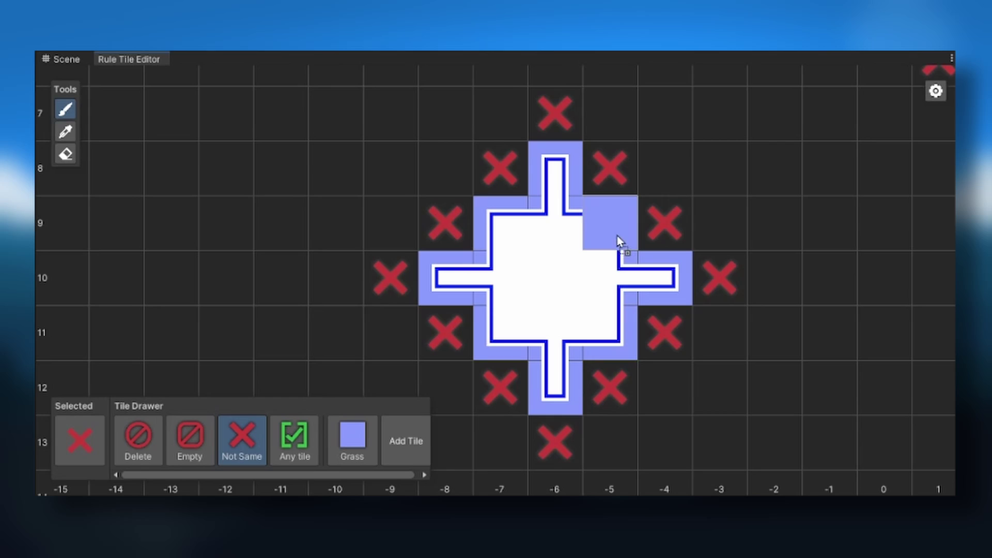
# Show the Rule Tile Editor's options, and paint freehand strokes of tiles across the empty Scene grid.
pyautogui.scroll(-6, 289, 372)
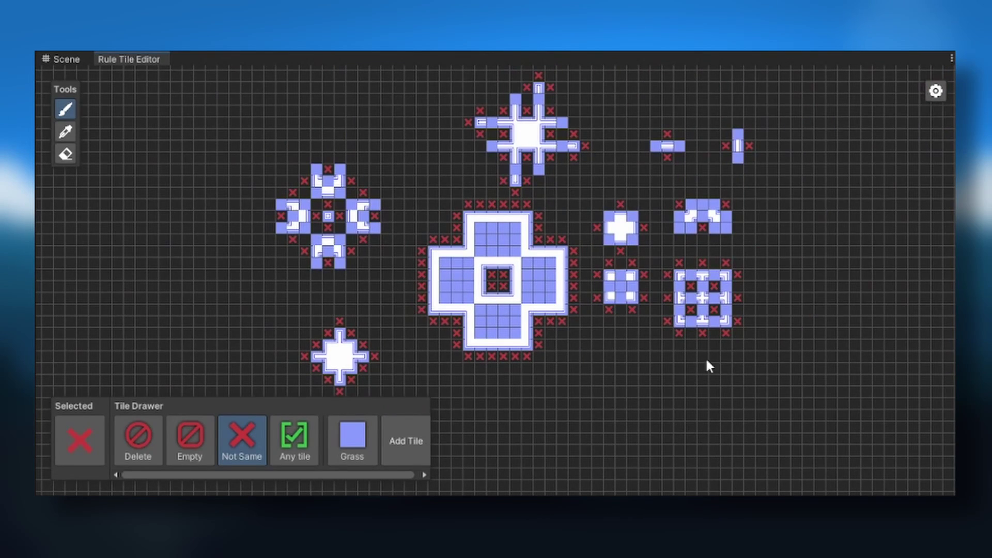
pyautogui.click(936, 91)
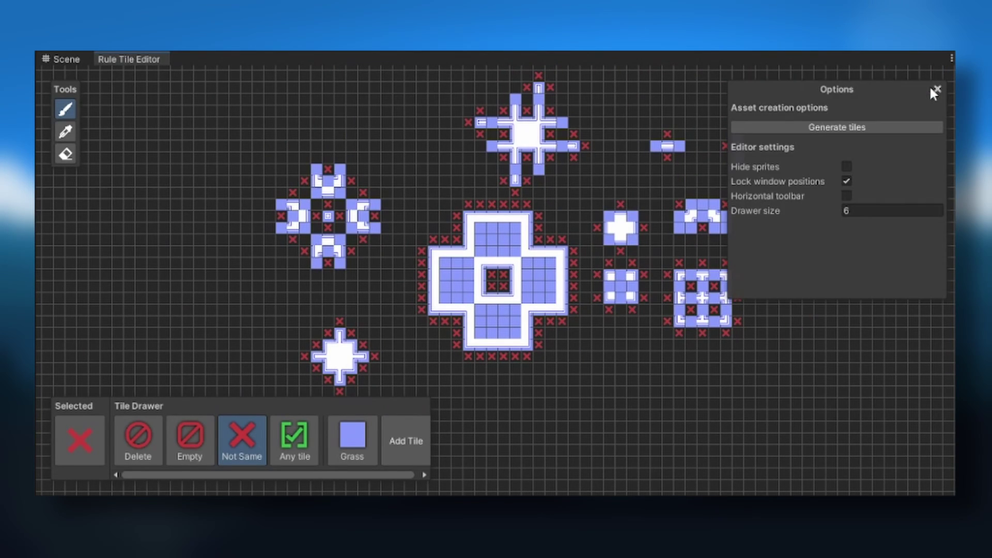
pyautogui.click(61, 58)
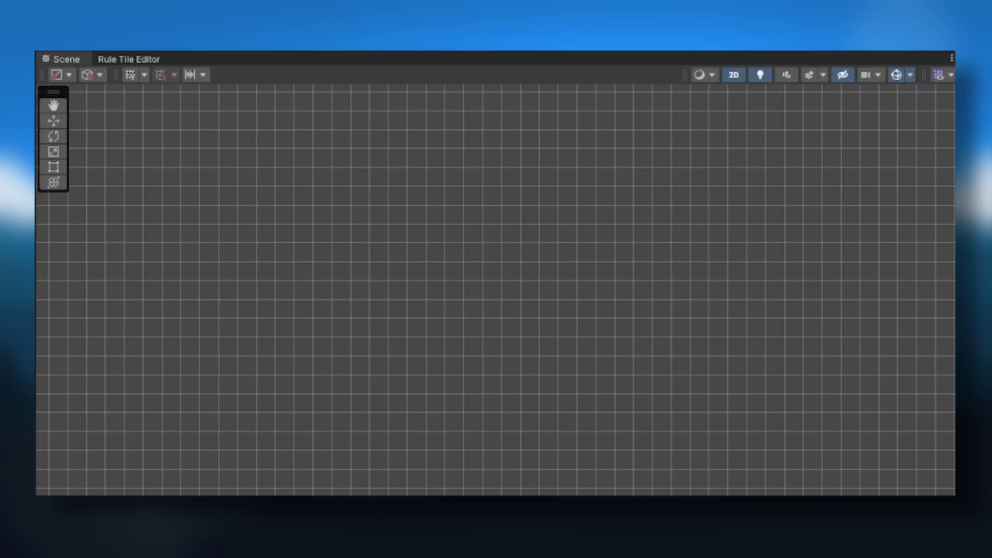
pyautogui.moveTo(342, 384)
pyautogui.mouseDown()
pyautogui.moveTo(589, 234)
pyautogui.moveTo(296, 184)
pyautogui.moveTo(562, 289)
pyautogui.moveTo(656, 355)
pyautogui.moveTo(455, 304)
pyautogui.moveTo(724, 238)
pyautogui.mouseUp()
pyautogui.moveTo(724, 237); pyautogui.dragTo(546, 199)
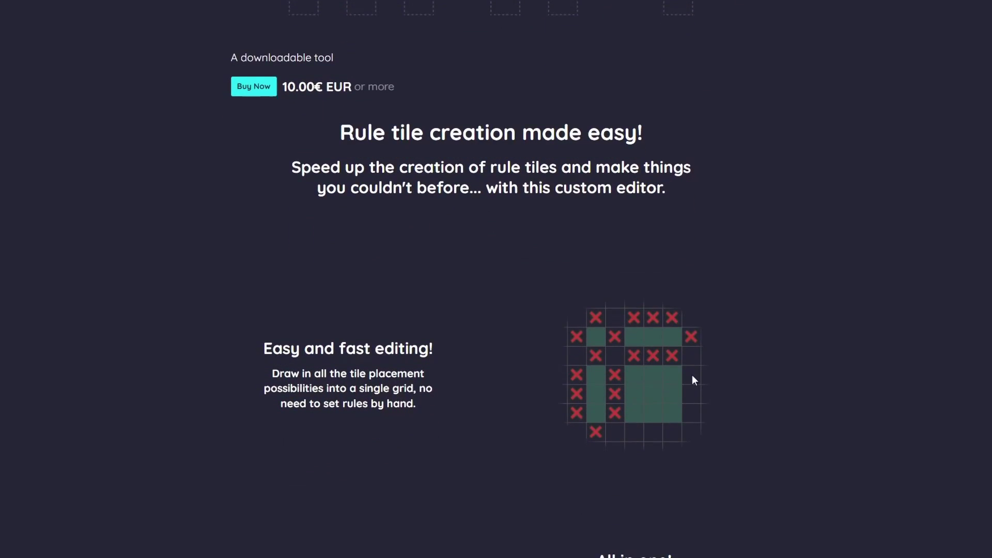
# Read through the Better Rule Tiles product page from the feature overview down to the purchase and demo download sections.
pyautogui.scroll(-4, 677, 377)
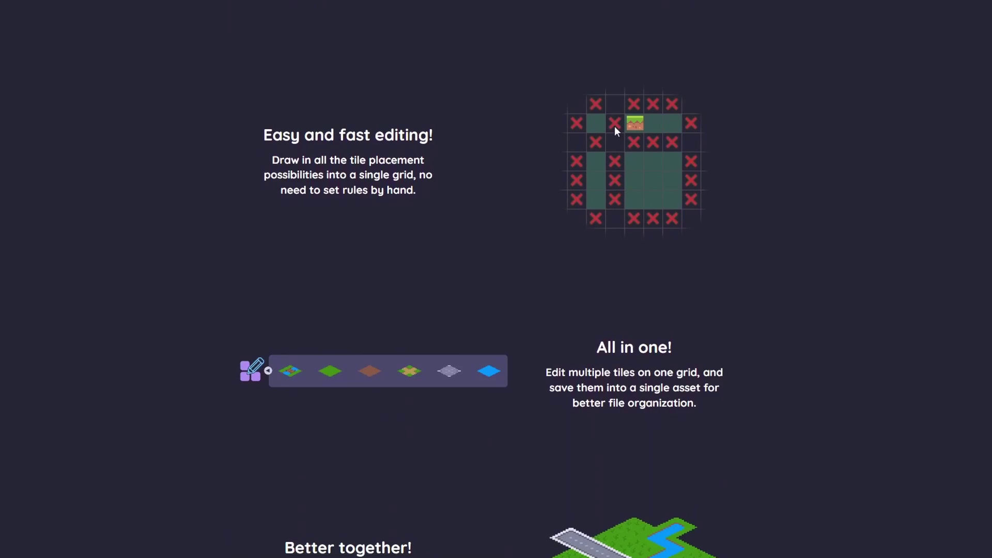
pyautogui.scroll(-4, 496, 279)
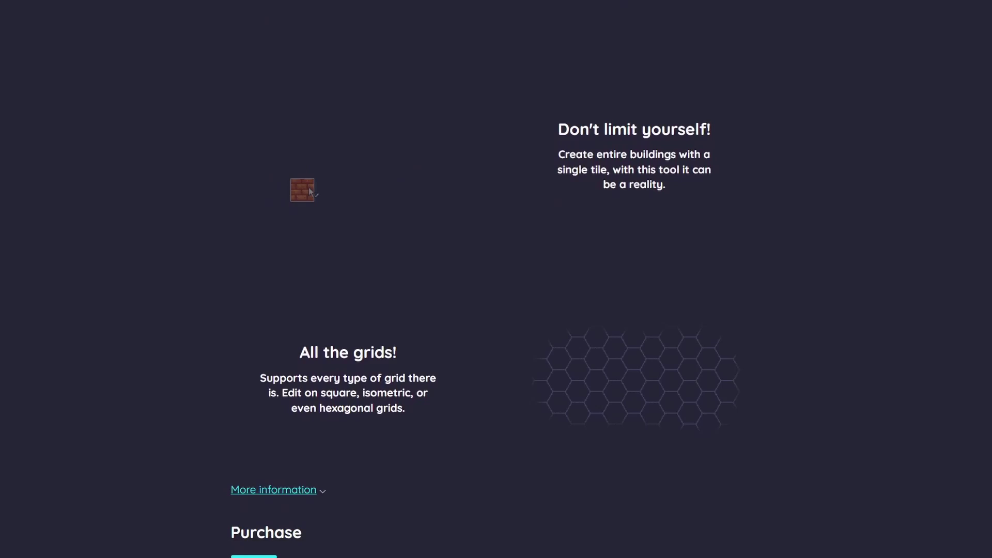
pyautogui.scroll(-4, 496, 279)
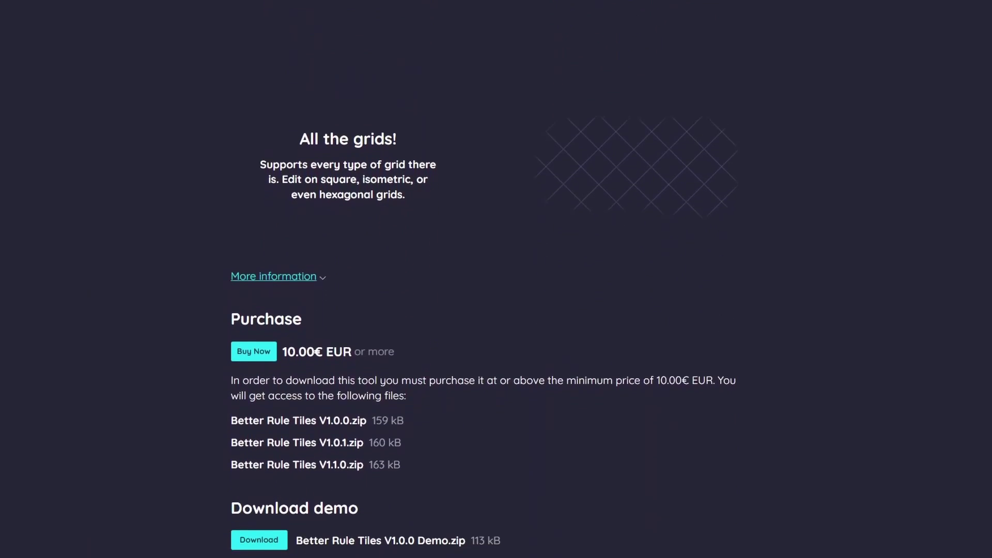
pyautogui.scroll(-3, 496, 279)
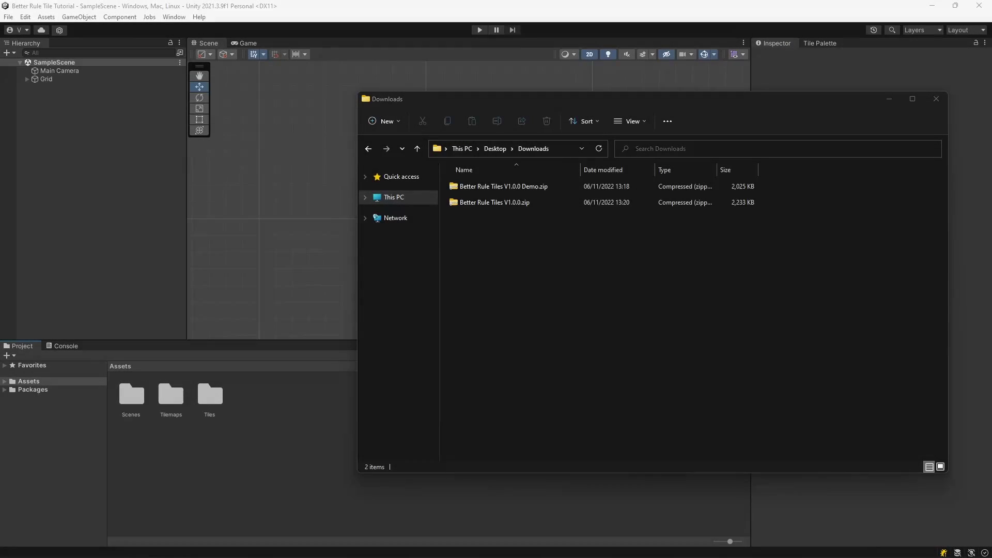
# Extract Better Rule Tiles V1.0.0.zip directly into the Downloads folder with 7-Zip.
pyautogui.rightClick(510, 204)
pyautogui.click(574, 384)
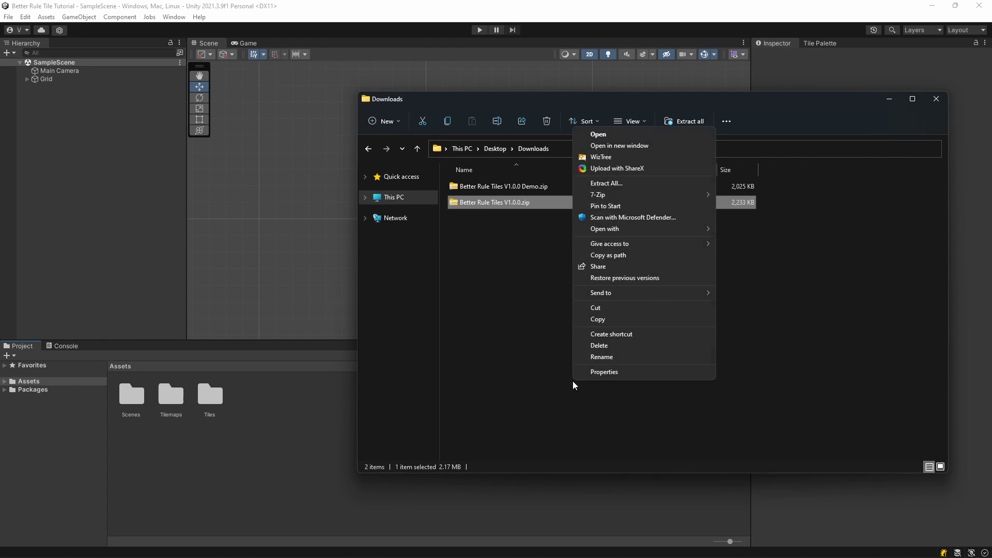
pyautogui.moveTo(695, 197)
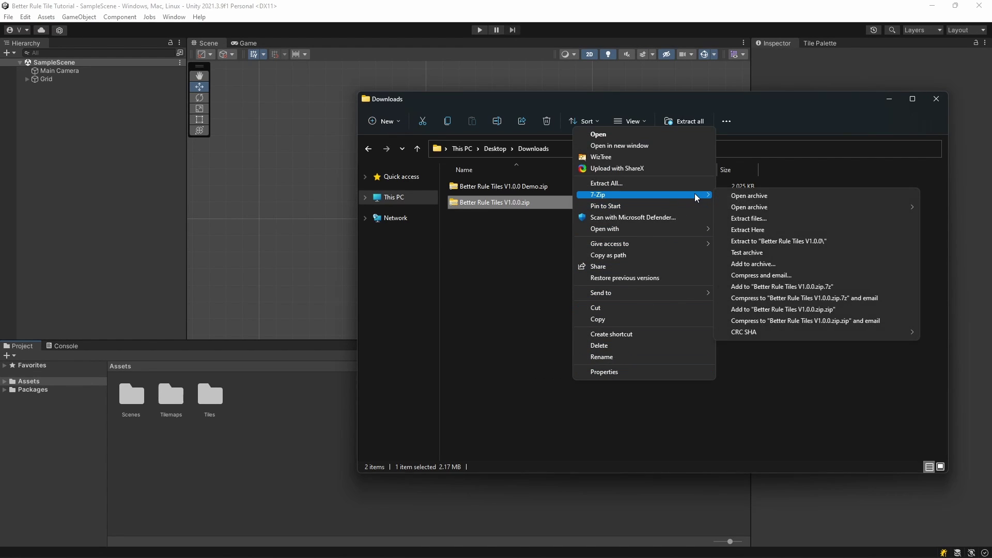
pyautogui.click(774, 231)
pyautogui.click(597, 272)
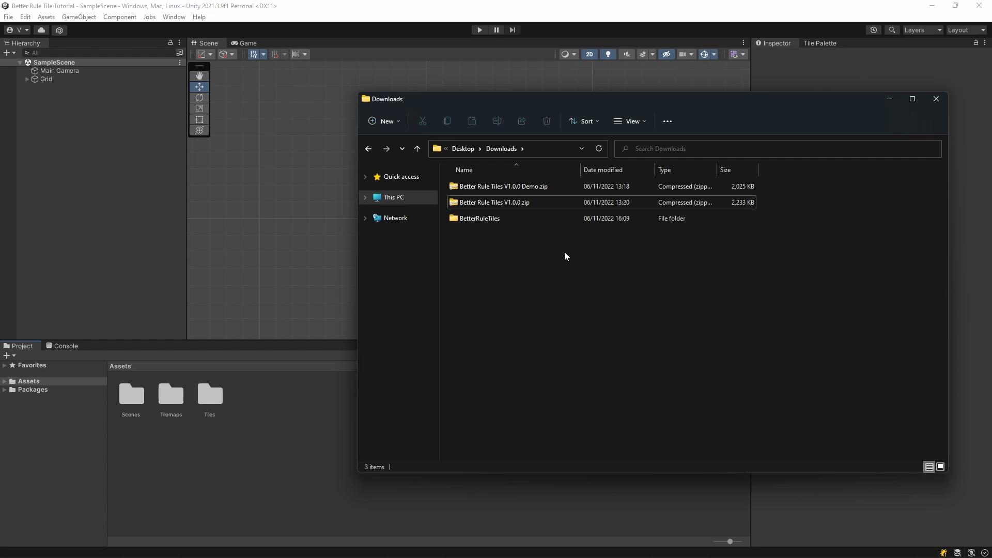
# Select the extracted BetterRuleTiles folder and open the Unity project's Packages folder in File Explorer.
pyautogui.click(486, 219)
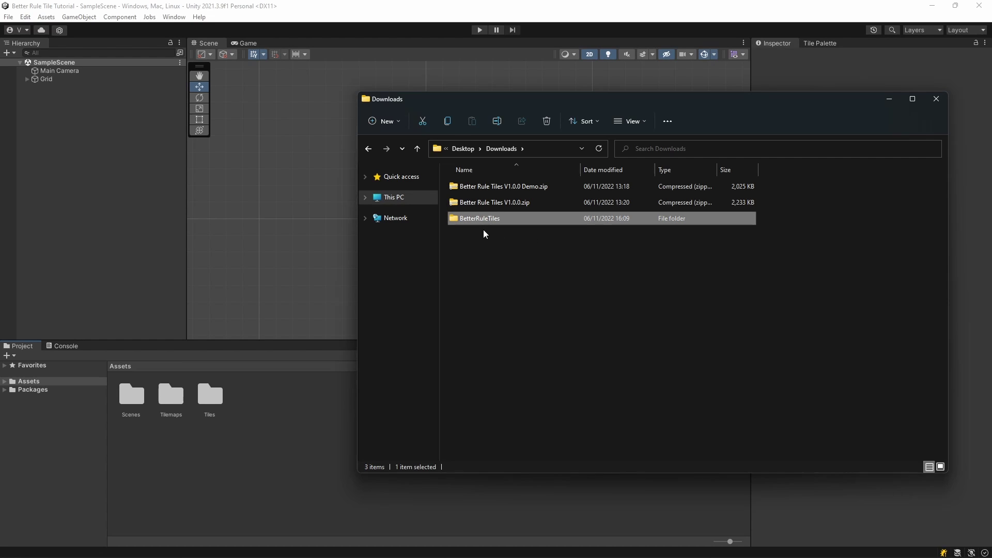
pyautogui.rightClick(262, 398)
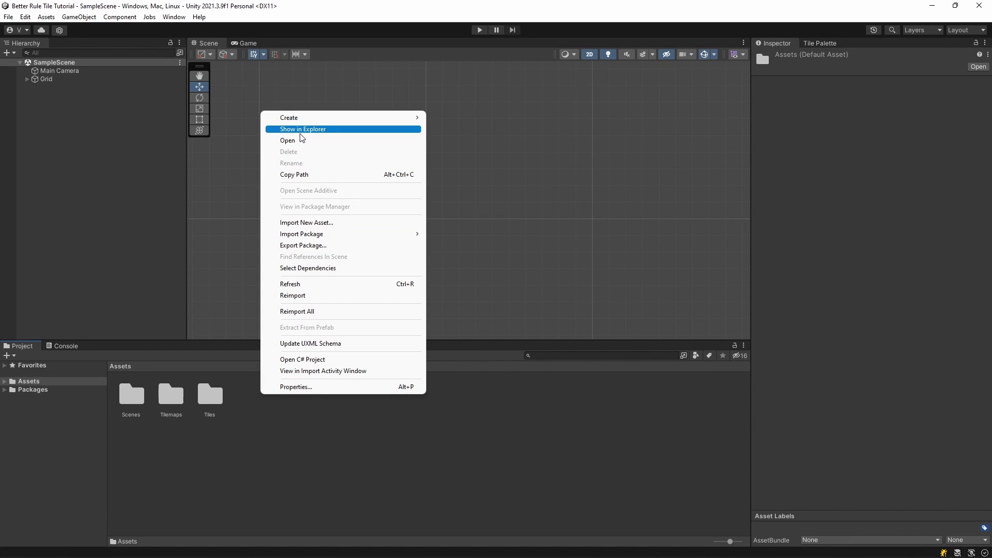
pyautogui.click(300, 132)
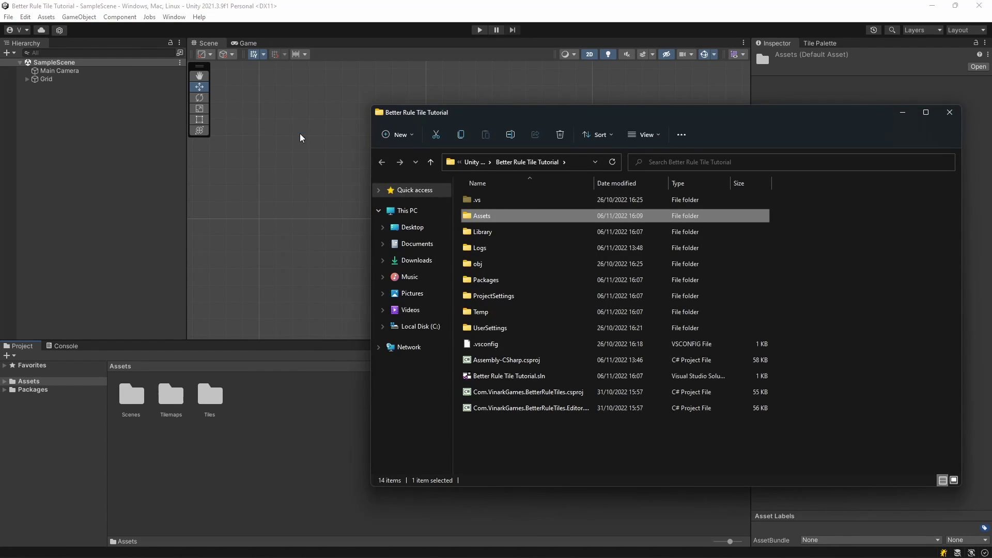
pyautogui.doubleClick(486, 280)
# Move the BetterRuleTiles folder from Downloads into the project's Packages folder and switch back to Unity.
pyautogui.press('super+Tab')
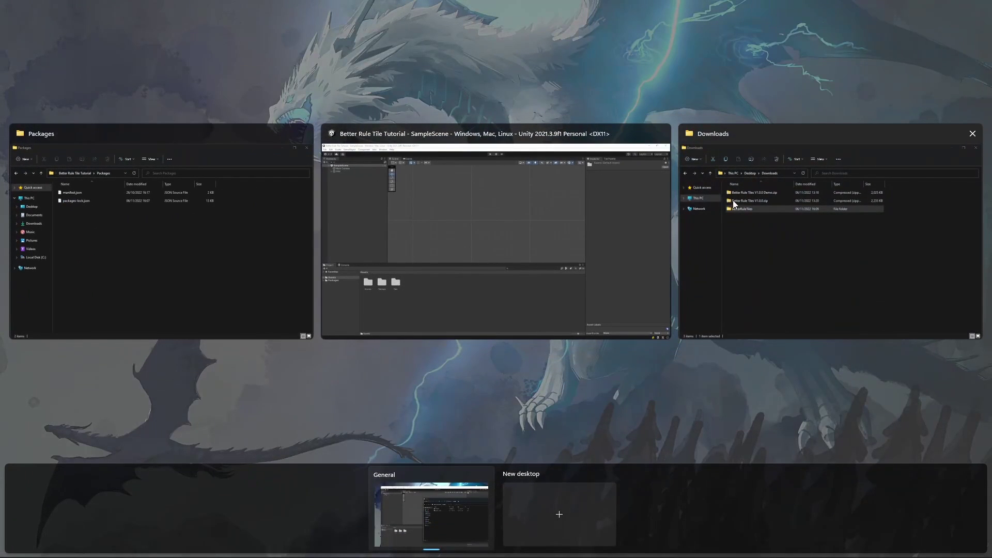
pyautogui.click(770, 208)
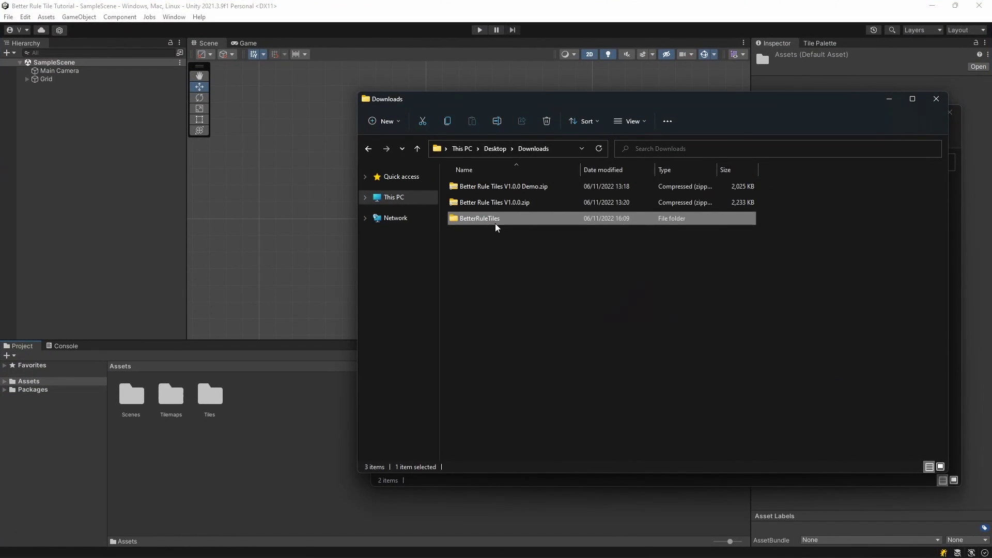
pyautogui.moveTo(657, 100); pyautogui.dragTo(273, 117)
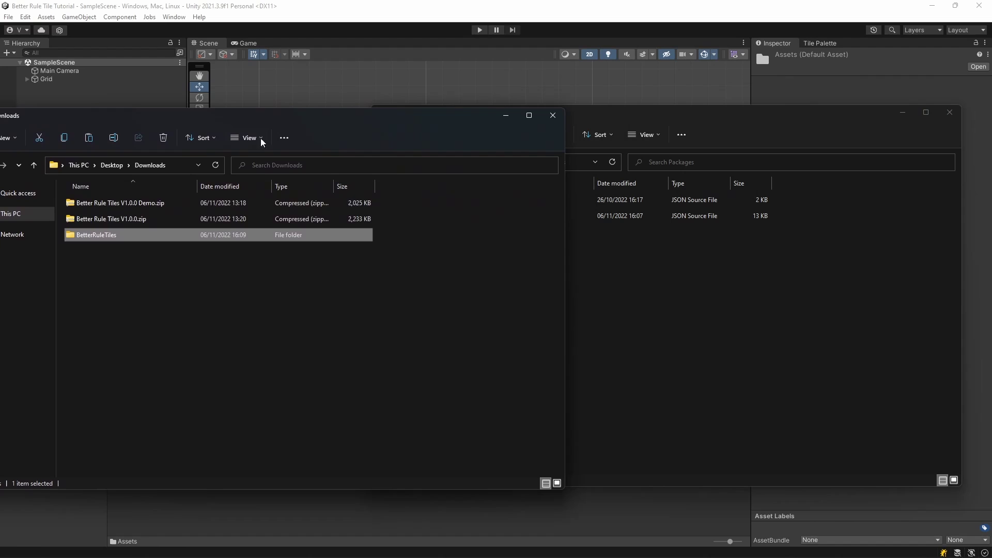
pyautogui.moveTo(198, 237); pyautogui.dragTo(667, 275)
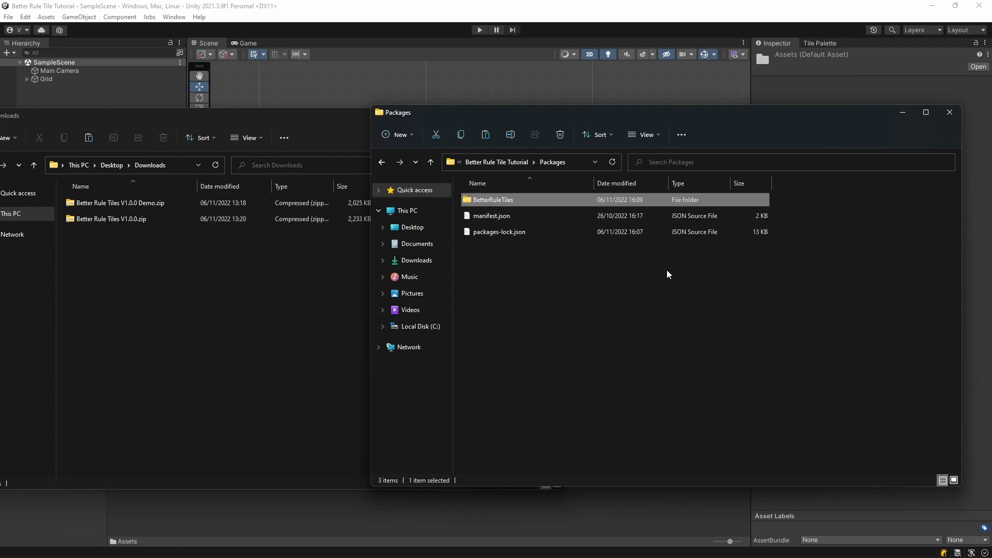
pyautogui.press('super+Tab')
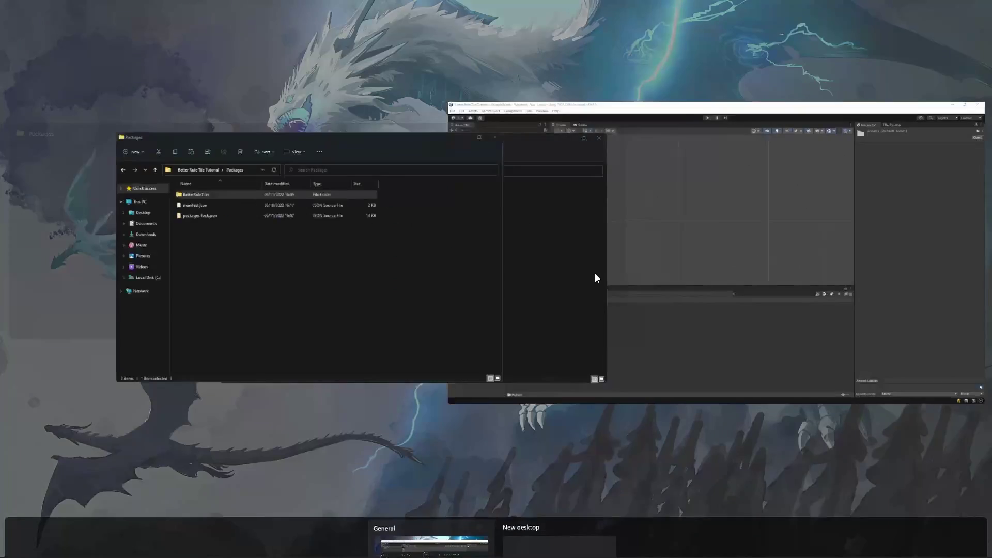
pyautogui.click(770, 214)
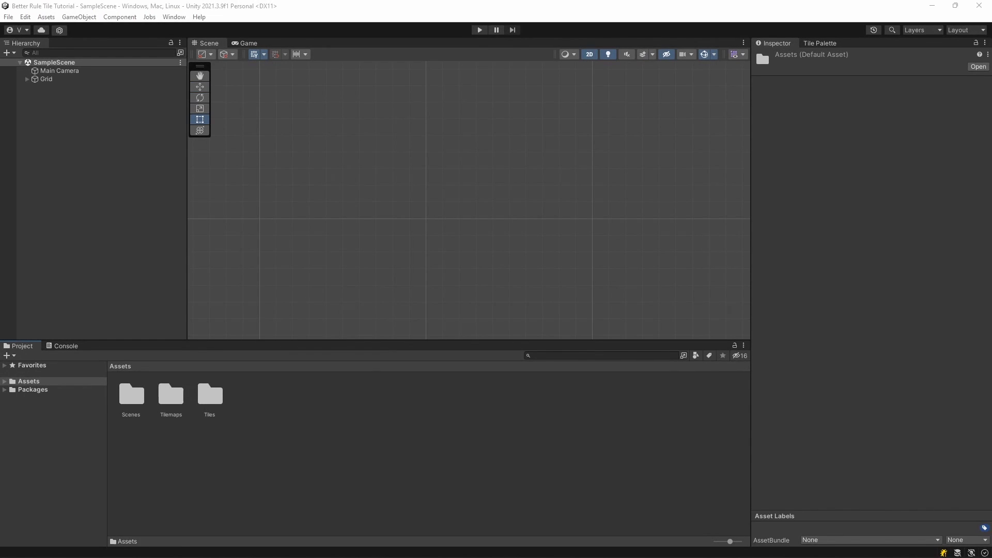
# Create a Better Rule Tile Container asset in the Assets folder, keeping its default name.
pyautogui.rightClick(268, 399)
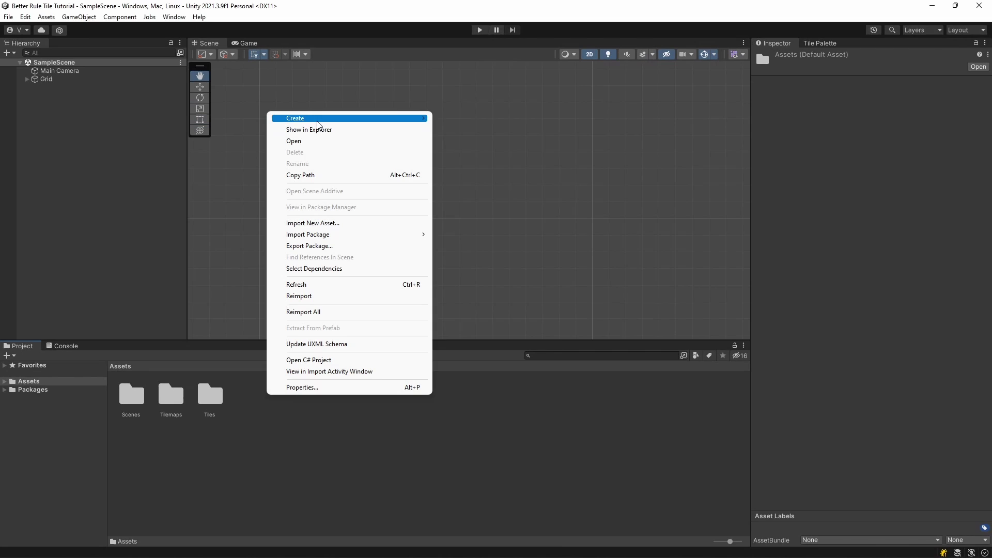
pyautogui.moveTo(350, 123)
pyautogui.moveTo(484, 95)
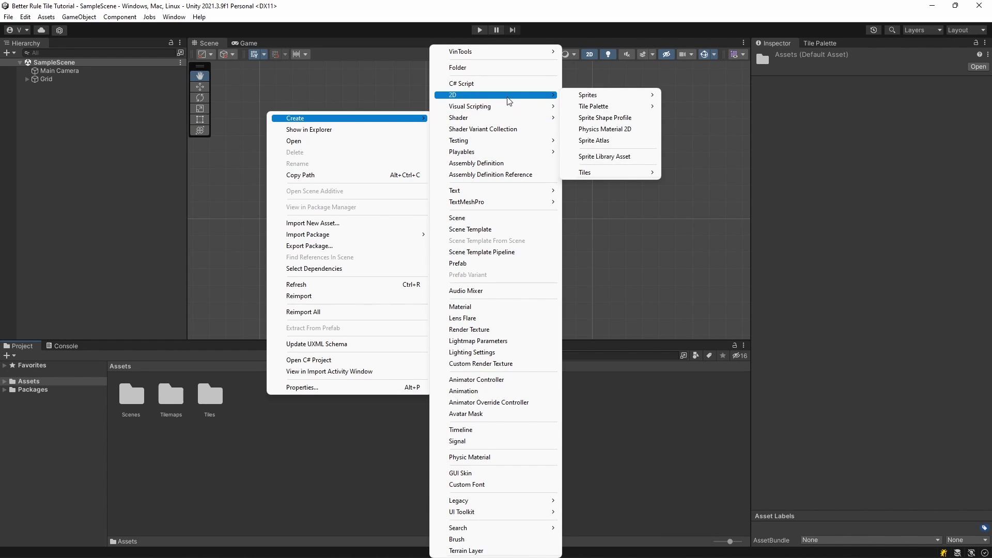
pyautogui.moveTo(623, 173)
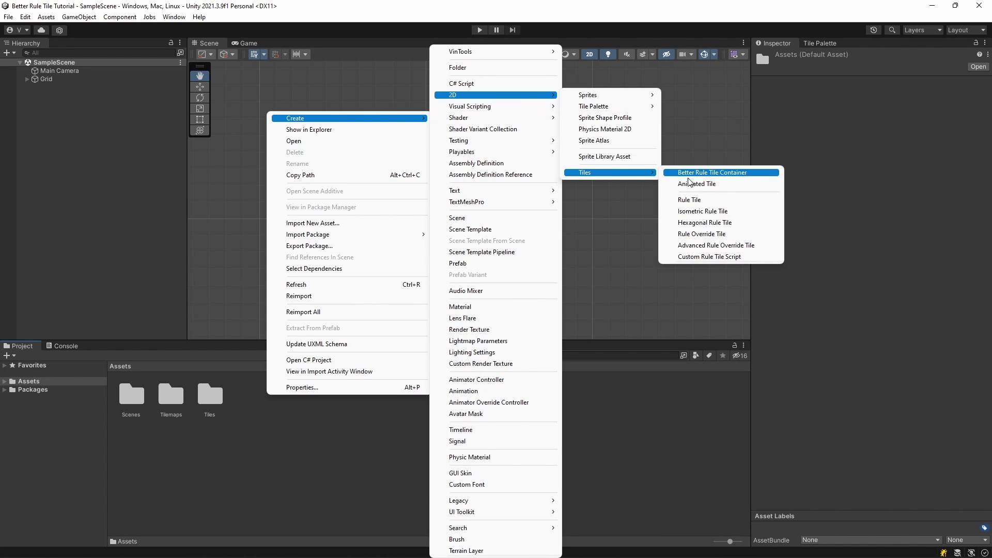
pyautogui.click(733, 174)
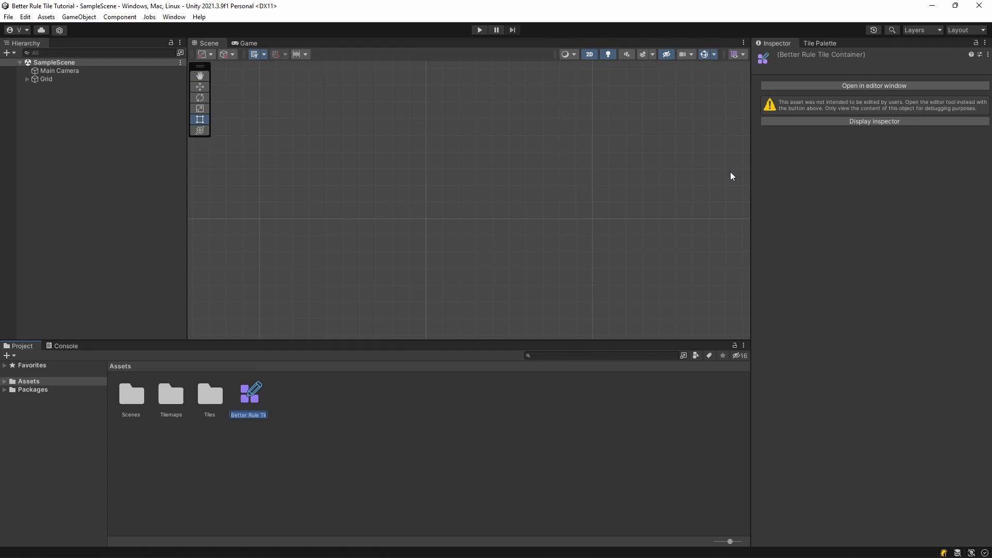
pyautogui.click(861, 264)
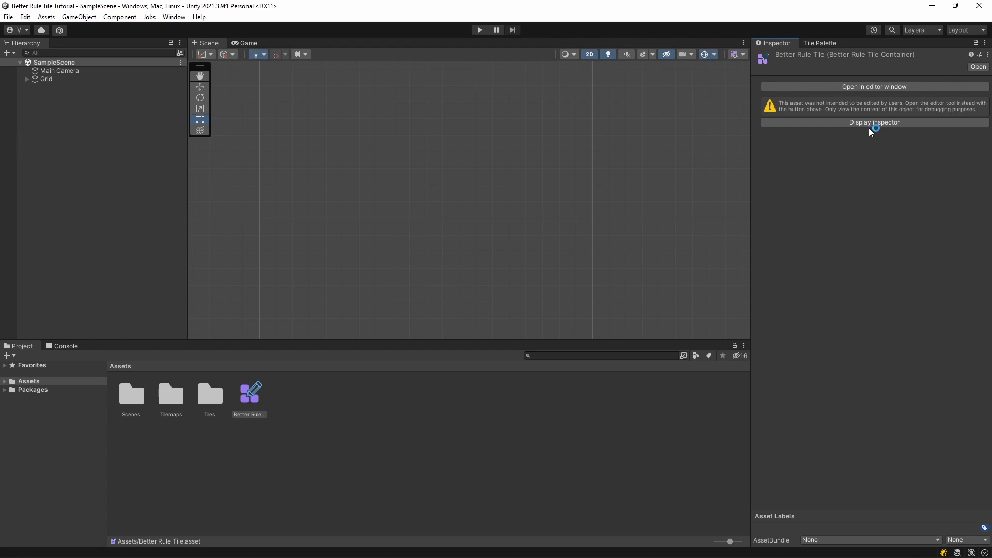
# Open the Better Rule Tile container in its editor window and dock it beside the Scene and Game views.
pyautogui.click(878, 89)
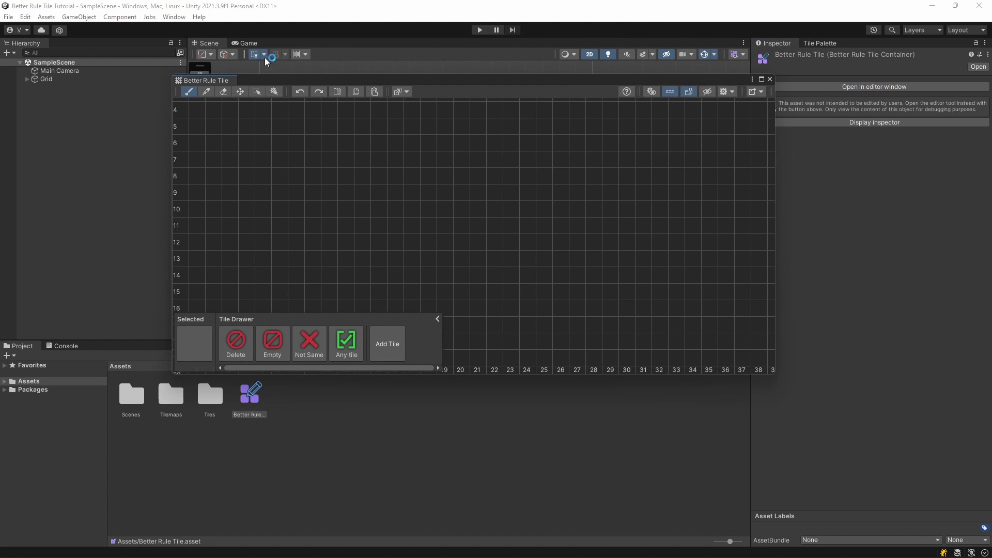
pyautogui.moveTo(209, 83); pyautogui.dragTo(325, 43)
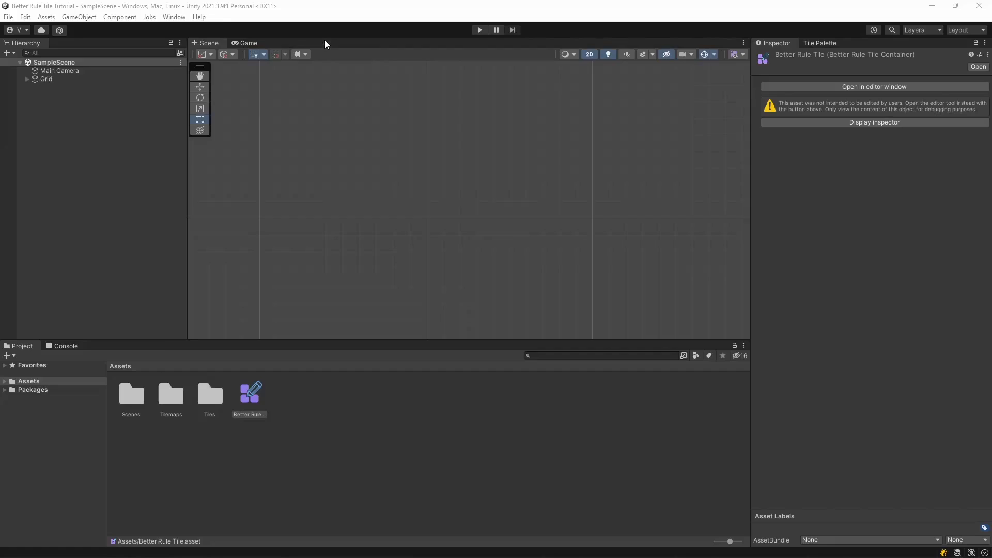
# Create a second Better Rule Tile Container in the Assets folder and name it 2.
pyautogui.rightClick(321, 398)
pyautogui.moveTo(443, 129)
pyautogui.moveTo(579, 96)
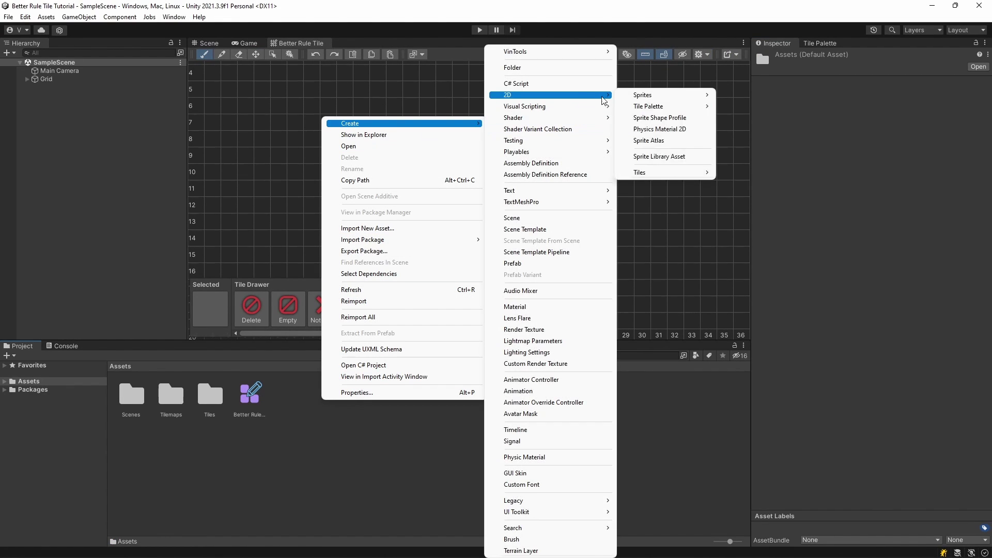
pyautogui.moveTo(672, 173)
pyautogui.click(796, 175)
pyautogui.write('2')
pyautogui.press('Return')
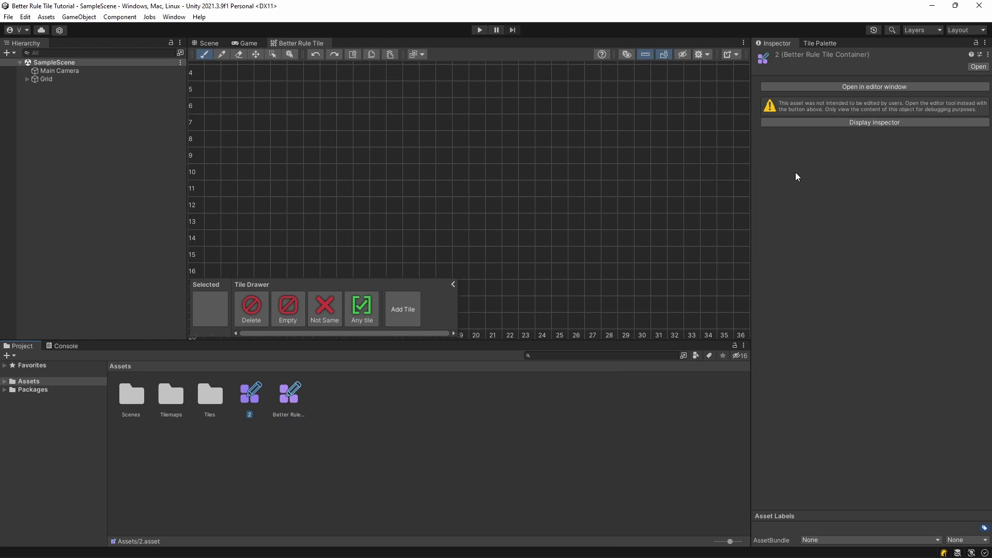
# Open container 2 in its own editor window, dock it beside the Better Rule Tile editor, and switch between the two.
pyautogui.click(861, 86)
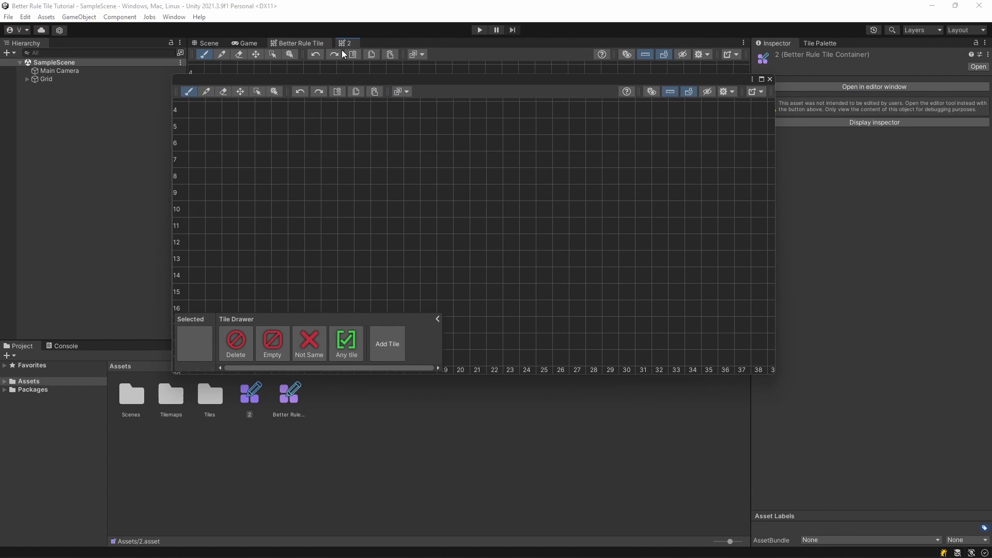
pyautogui.moveTo(344, 53); pyautogui.dragTo(344, 47)
pyautogui.click(314, 43)
pyautogui.click(314, 44)
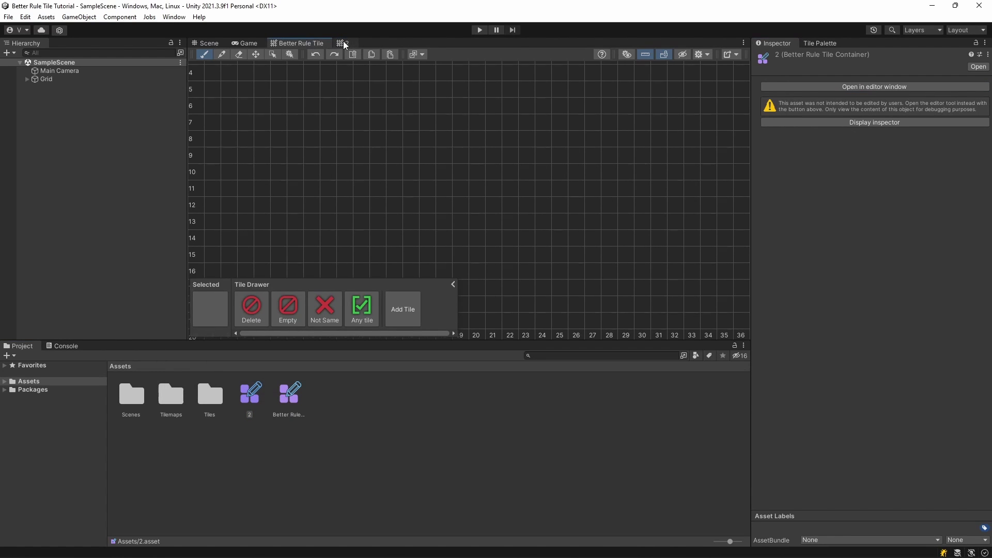
pyautogui.click(344, 44)
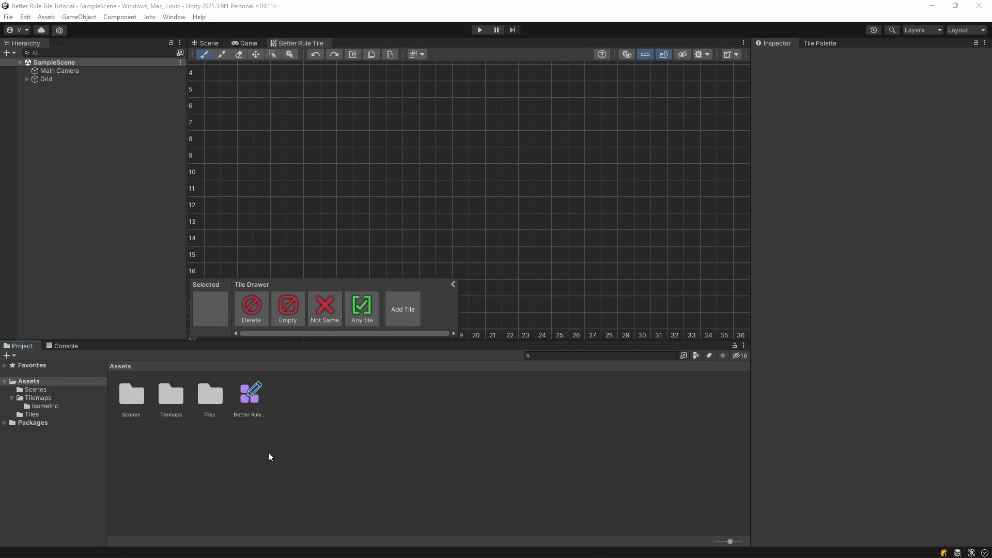
# Place the Obstacle texture from the Tilemaps folder and a few of its individual sprites on the Better Rule Tile grid.
pyautogui.doubleClick(167, 402)
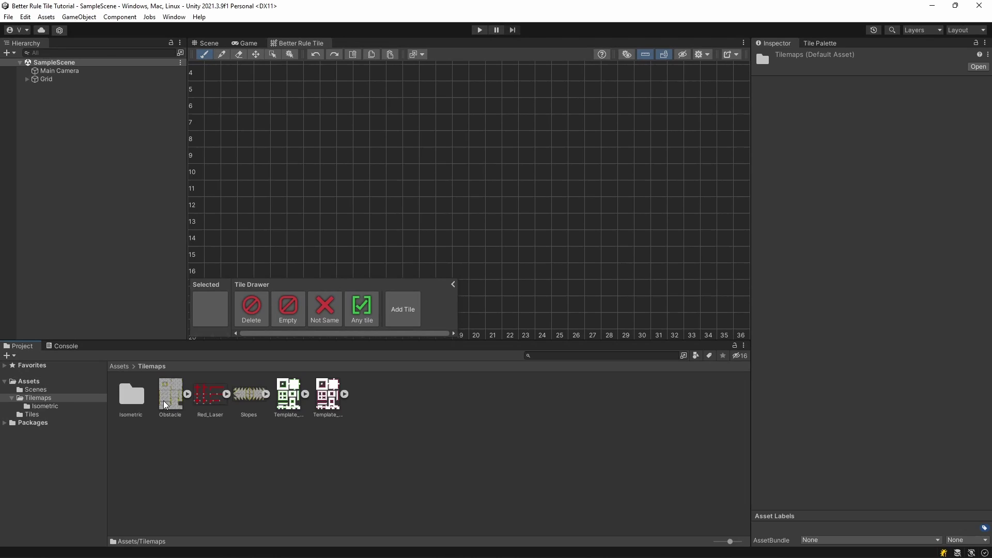
pyautogui.moveTo(166, 404); pyautogui.dragTo(408, 126)
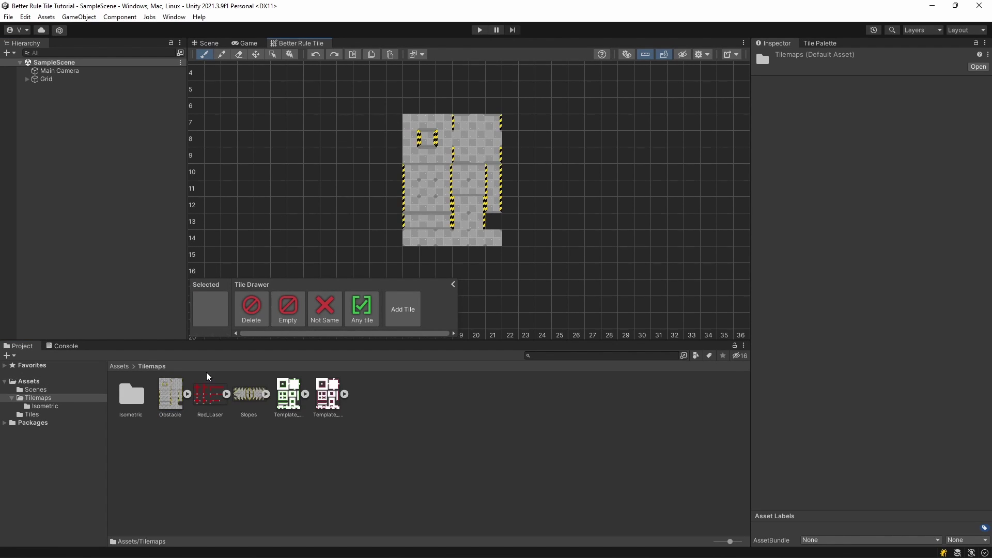
pyautogui.click(187, 395)
pyautogui.moveTo(467, 396); pyautogui.dragTo(536, 262)
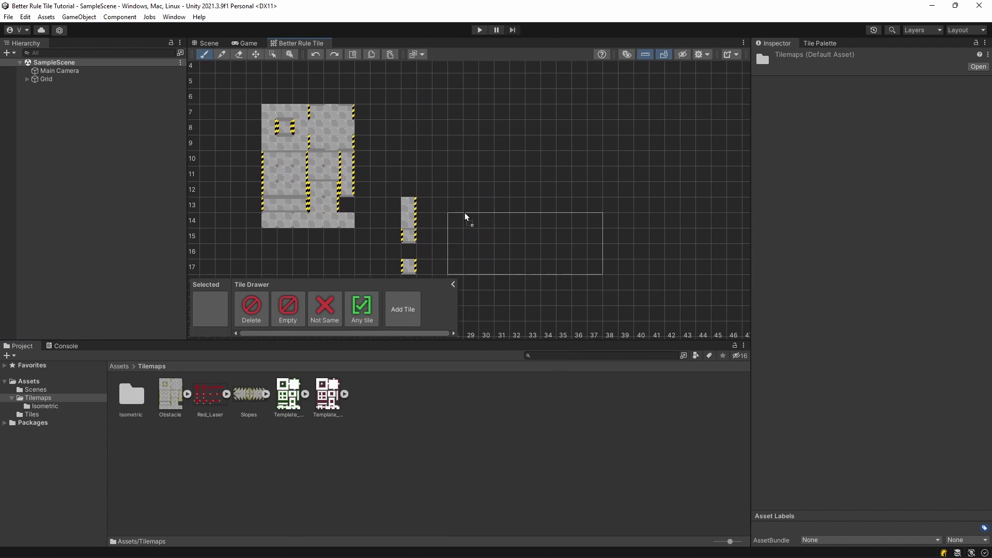
# Place the Slopes texture on the grid and apply Read/Write in its import settings.
pyautogui.moveTo(465, 215); pyautogui.dragTo(521, 180)
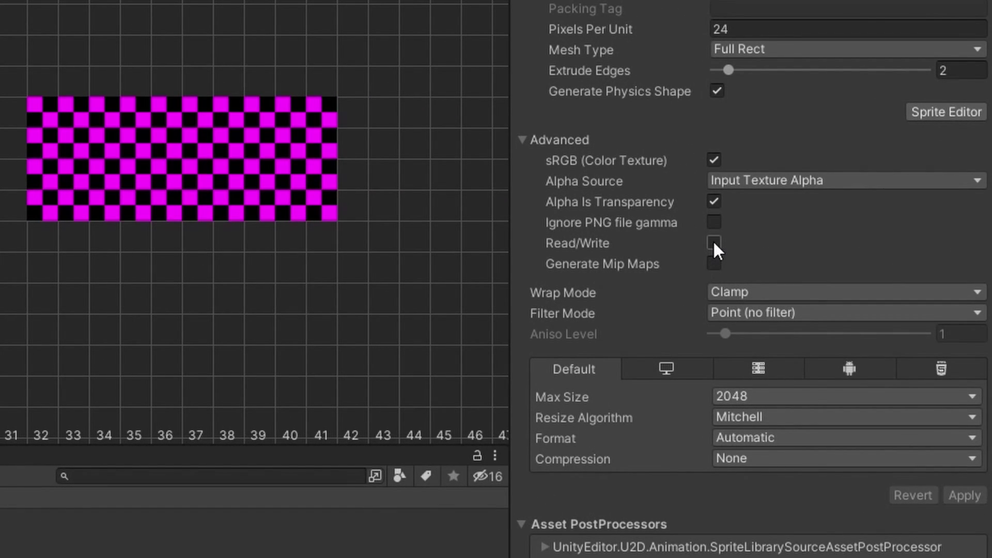
pyautogui.click(712, 241)
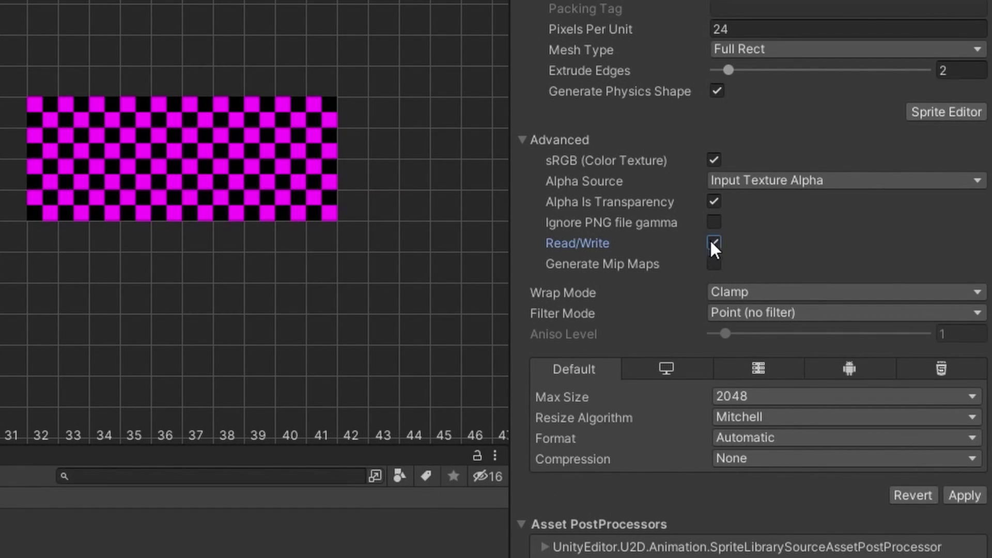
pyautogui.click(964, 496)
# Close and reopen the Better Rule Tile container's editor docked beside the Game view, then maximize it.
pyautogui.rightClick(317, 48)
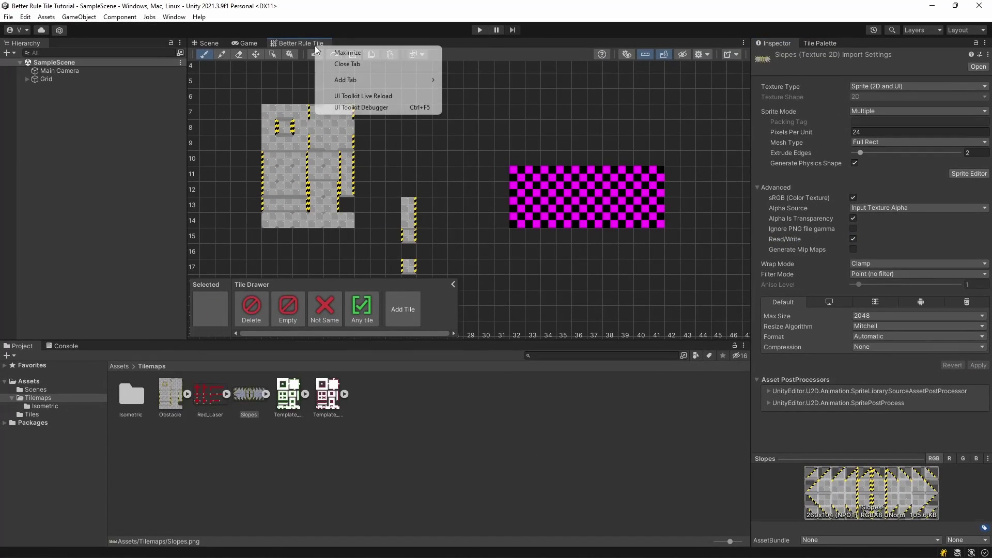
pyautogui.click(348, 65)
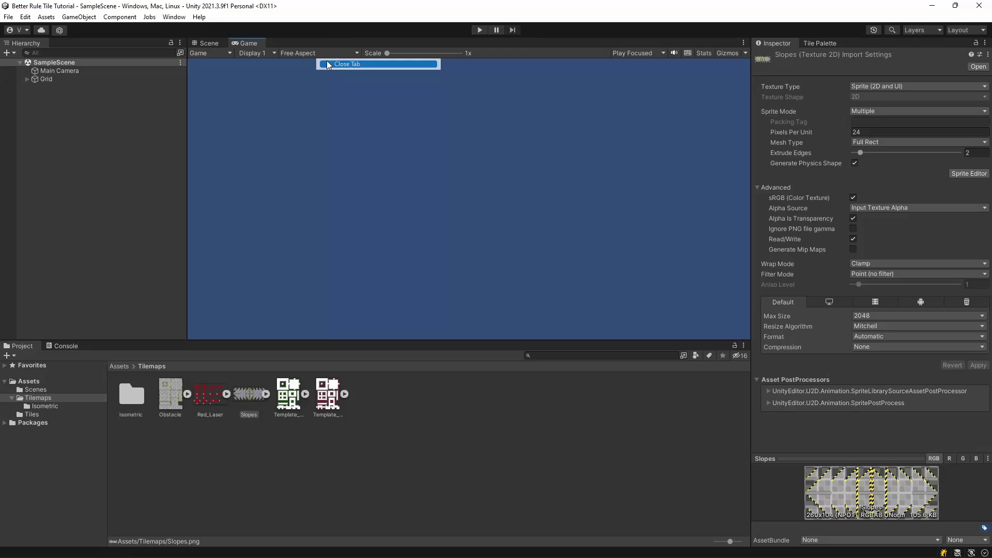
pyautogui.click(28, 381)
pyautogui.click(251, 398)
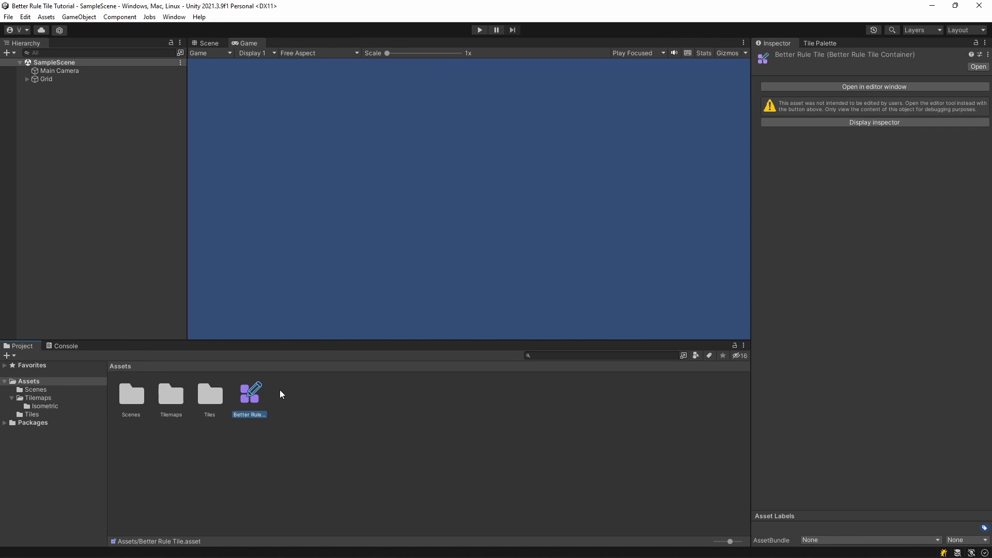
pyautogui.doubleClick(253, 398)
pyautogui.moveTo(200, 83); pyautogui.dragTo(241, 64)
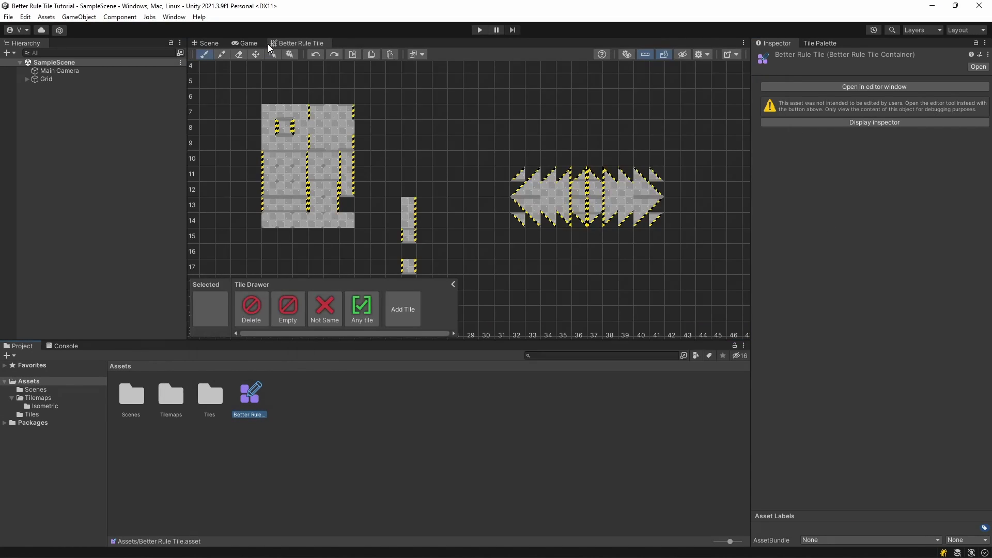
pyautogui.moveTo(525, 246); pyautogui.dragTo(595, 235, button='middle')
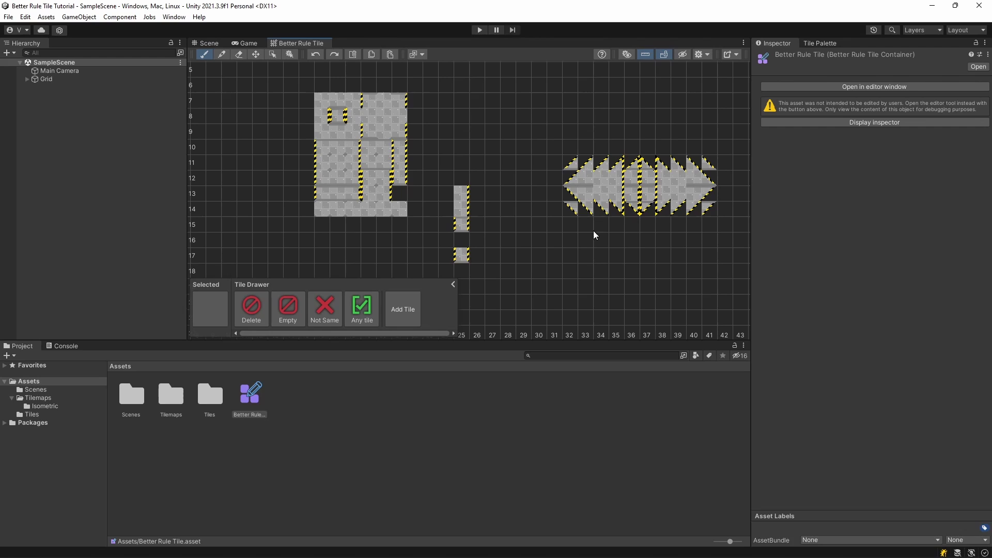
pyautogui.hotkey('shift', 'space')
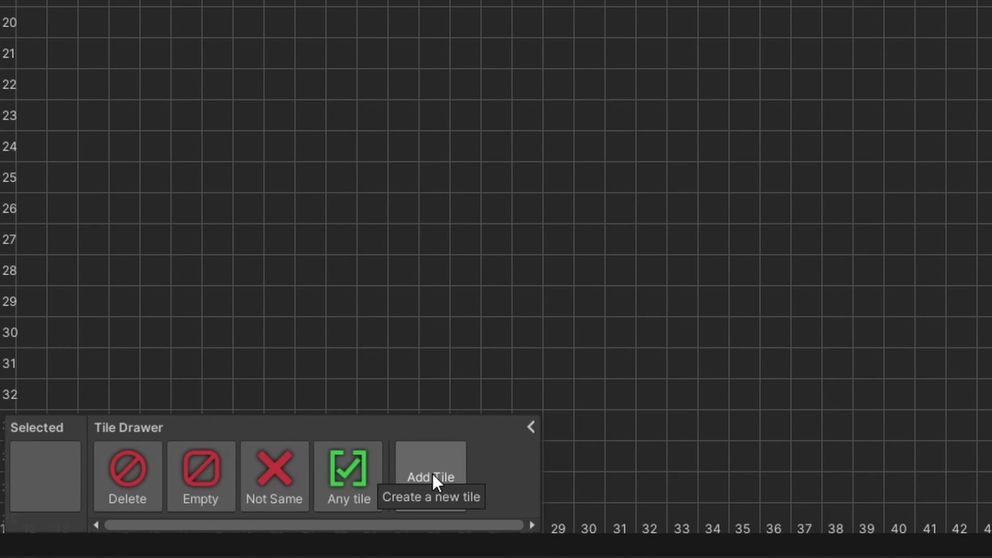
# Add five new tiles to the tile drawer.
pyautogui.click(432, 474)
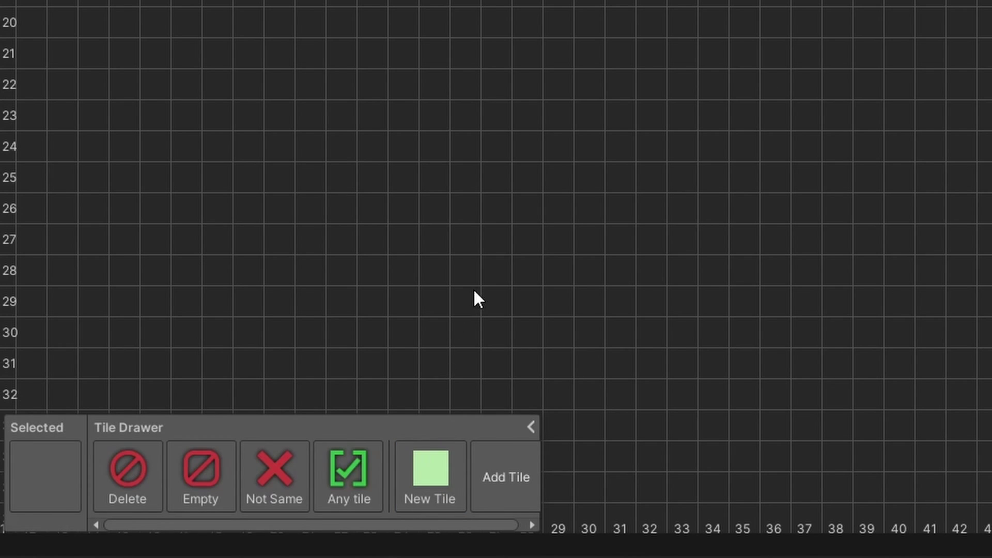
pyautogui.click(485, 448)
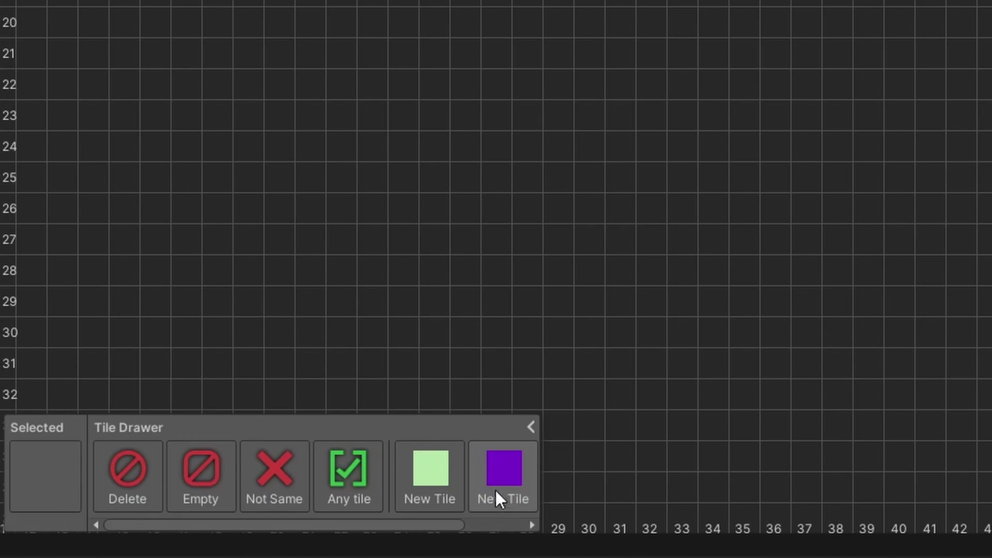
pyautogui.click(473, 526)
pyautogui.click(489, 500)
pyautogui.click(454, 526)
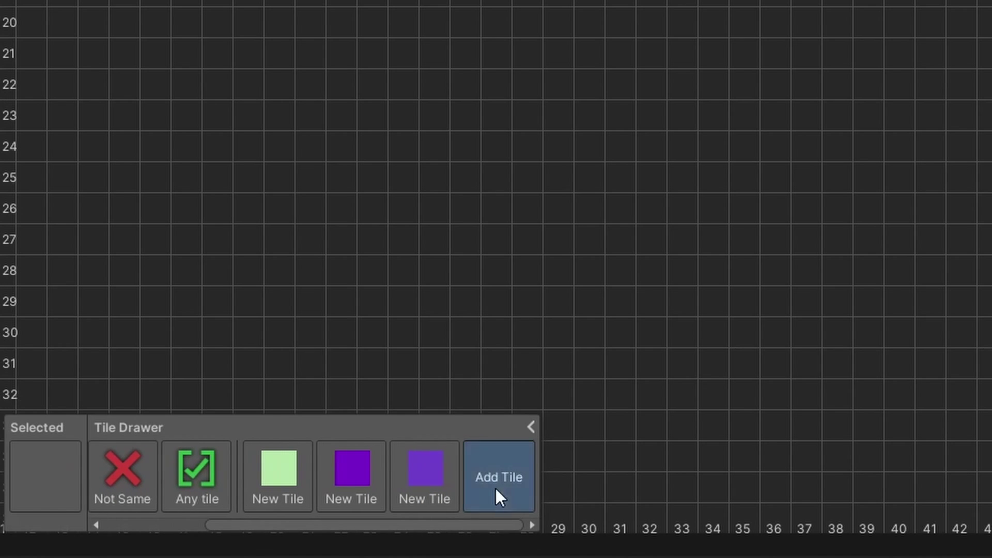
pyautogui.click(496, 488)
pyautogui.click(470, 523)
pyautogui.click(497, 488)
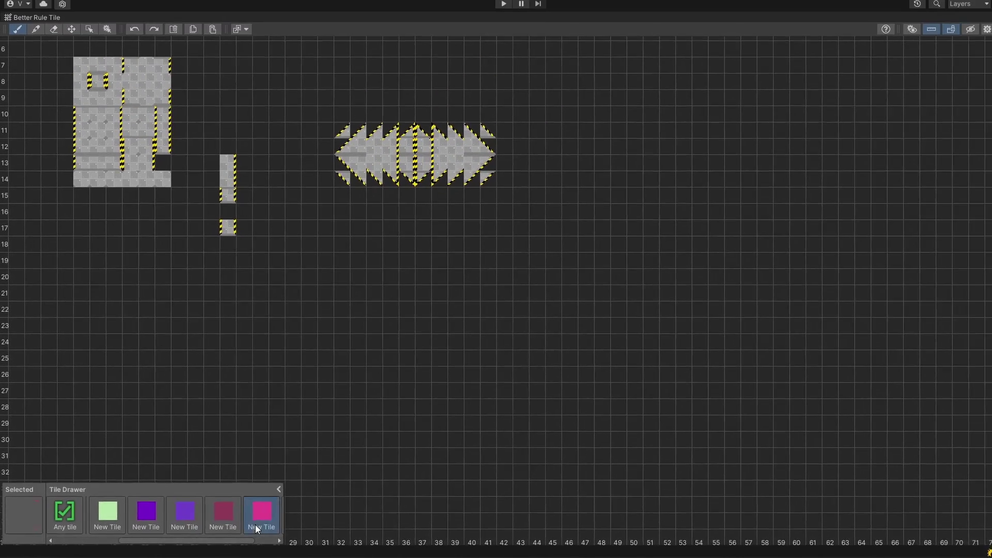
pyautogui.click(255, 524)
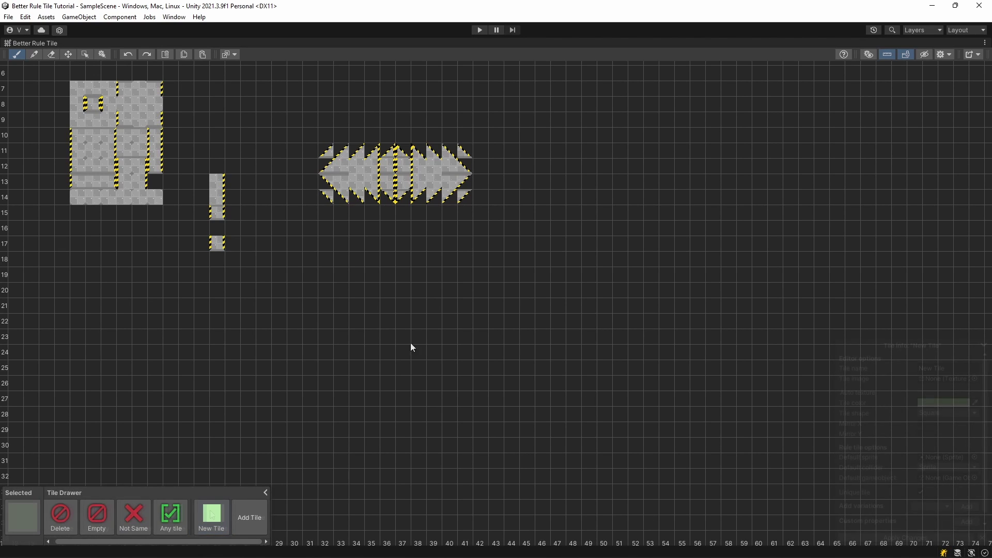
# Name the light green new tile Obstacle and set its tile color to light gray C0C0C0 by sampling it with the eyedropper.
pyautogui.click(212, 515)
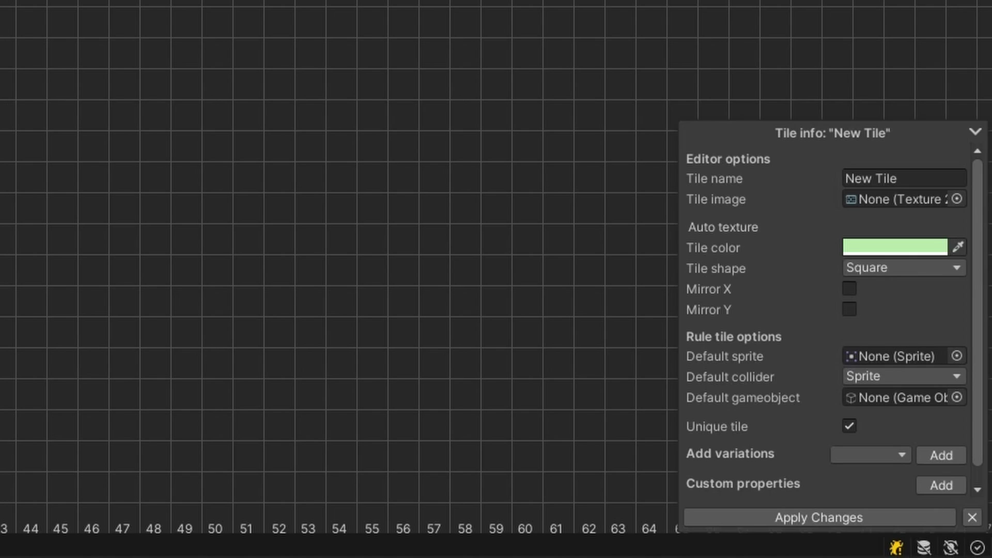
pyautogui.click(906, 177)
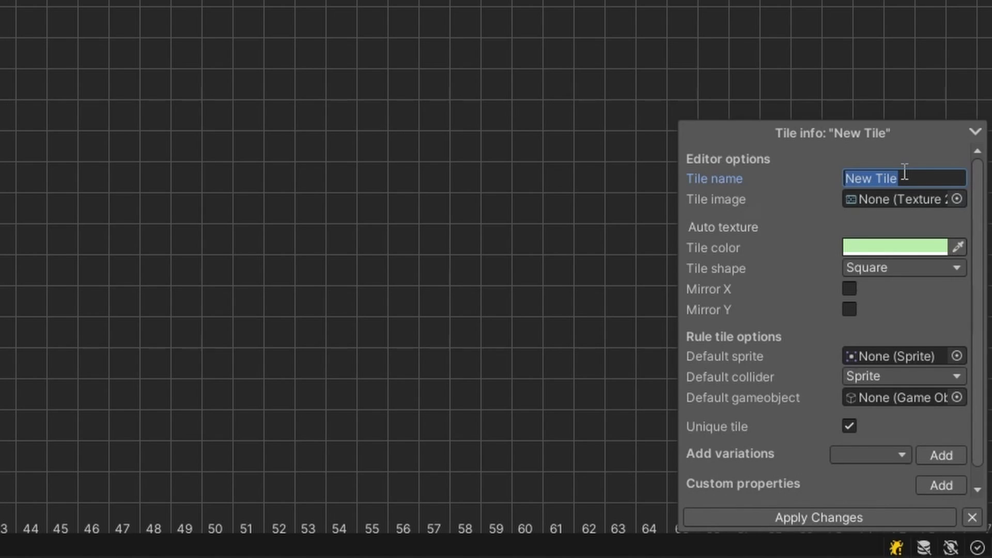
pyautogui.write('Obstacle')
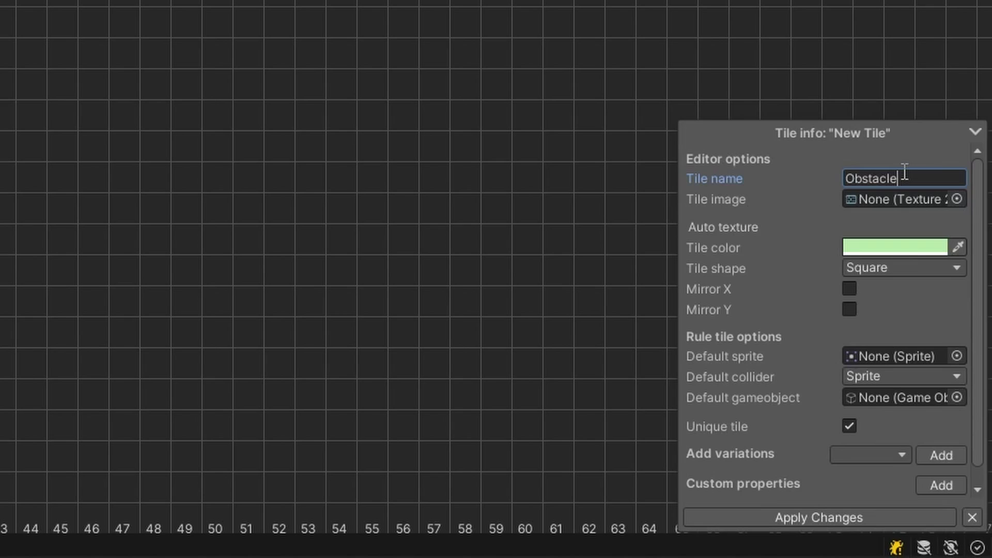
pyautogui.click(908, 248)
pyautogui.click(760, 106)
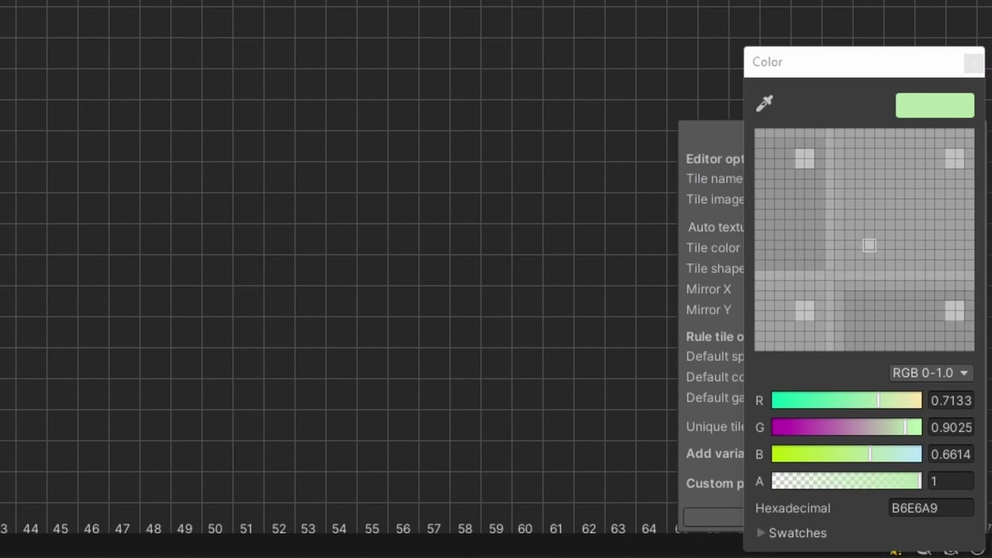
pyautogui.click(870, 246)
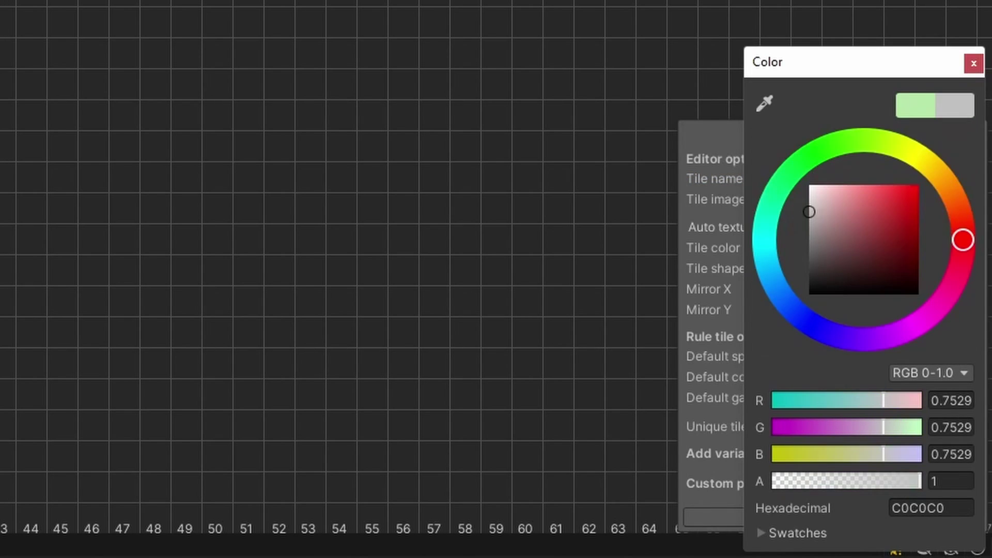
pyautogui.click(968, 62)
# Set the Obstacle tile's default sprite to Obstacle_7 and apply the changes.
pyautogui.click(955, 355)
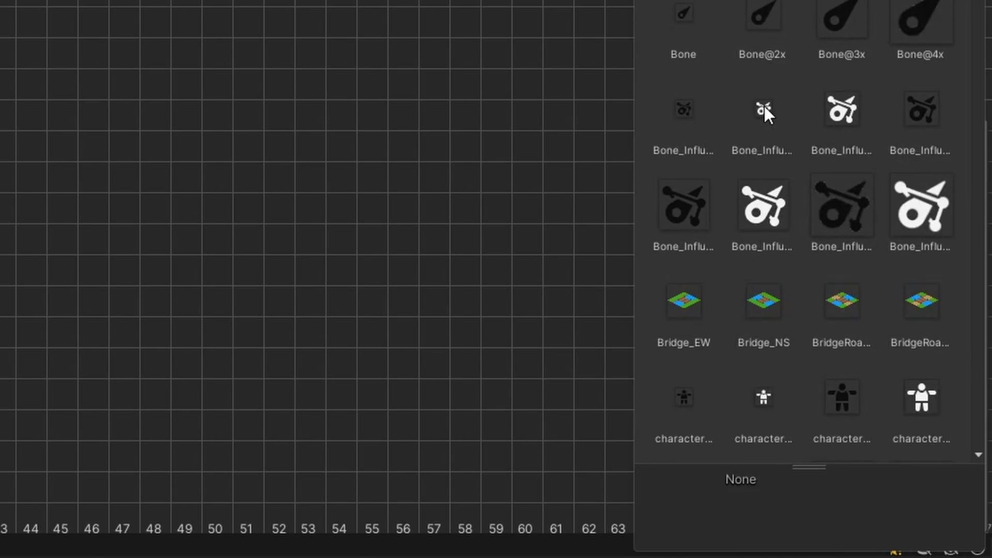
pyautogui.scroll(-10, 764, 107)
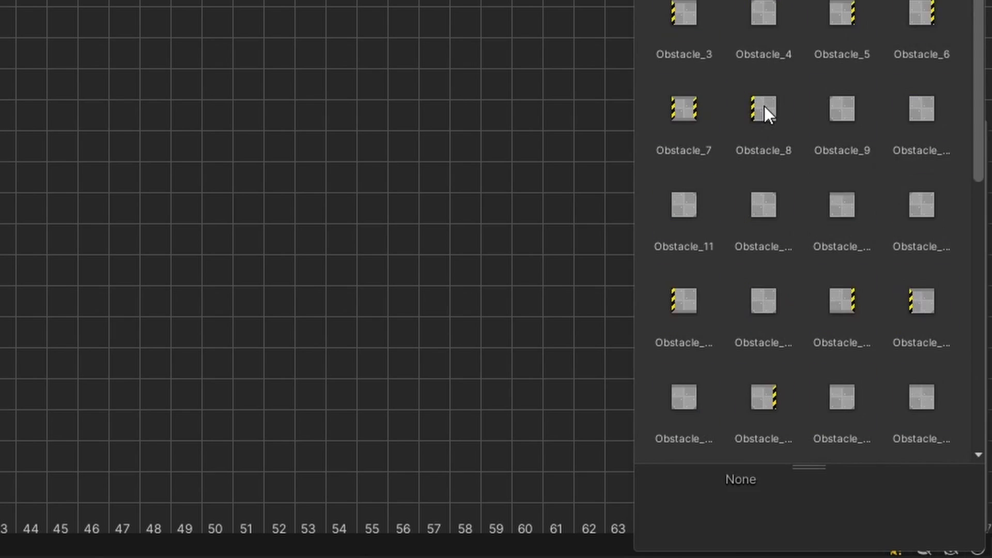
pyautogui.doubleClick(684, 110)
pyautogui.click(830, 523)
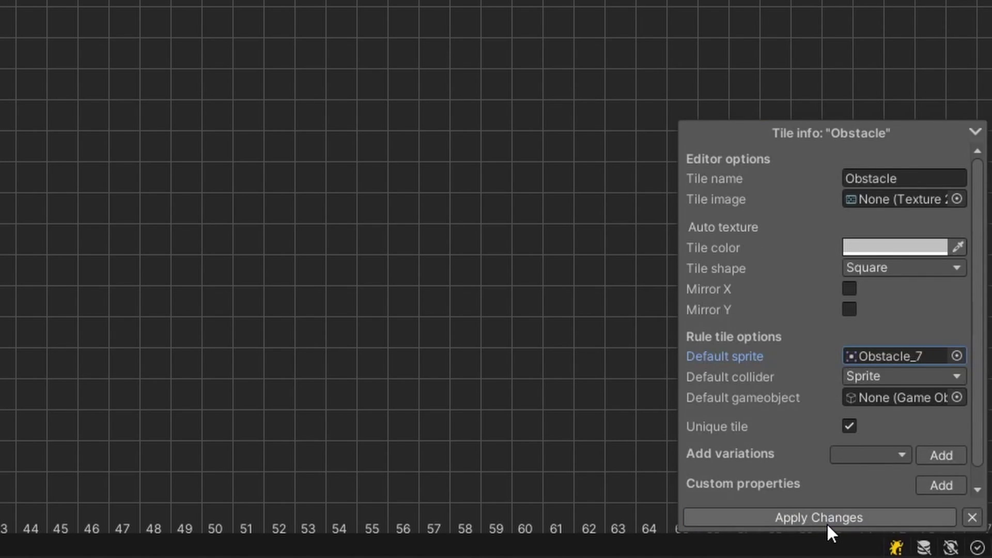
pyautogui.click(832, 519)
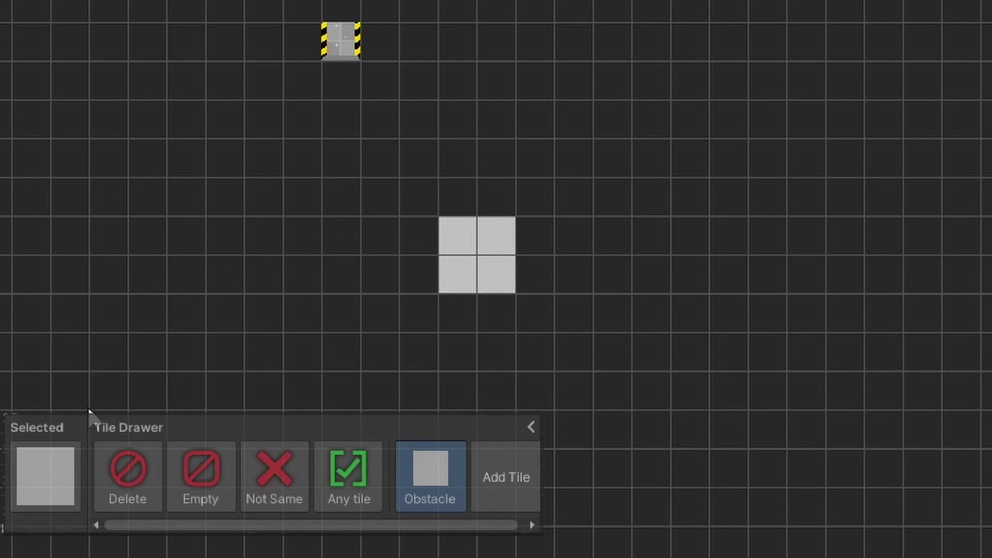
# Place Not Same markers directly below and to the right of the lower-right tile of the 2×2 Obstacle block.
pyautogui.click(276, 462)
pyautogui.click(496, 315)
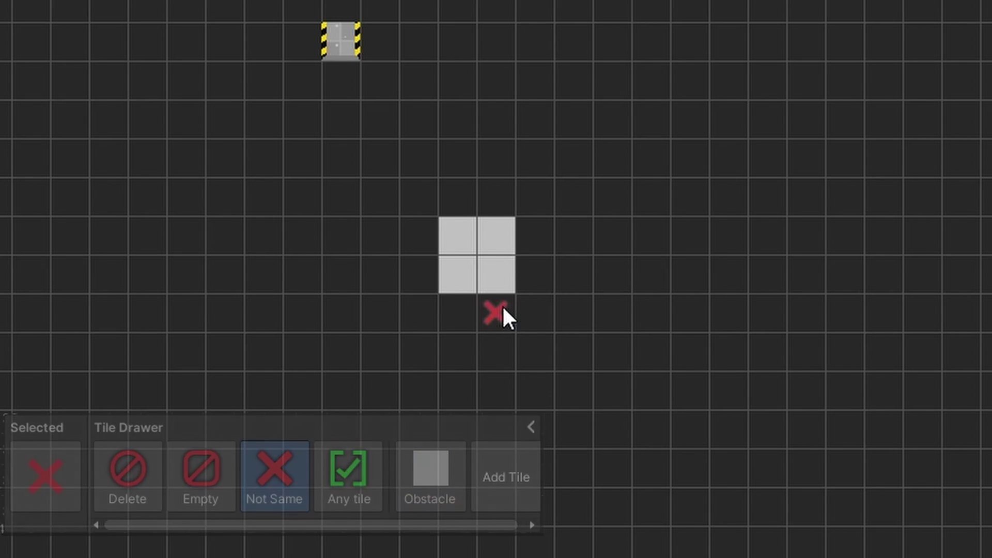
pyautogui.click(537, 275)
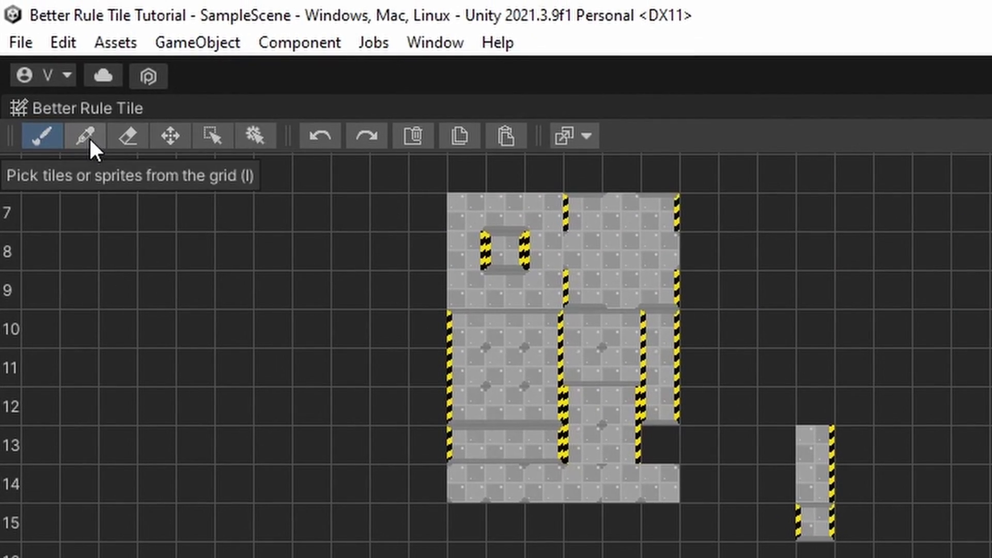
# Pick the obstacle sprite with a hazard stripe on its left edge and place it on the lower-right tile of the 2×2 Obstacle block.
pyautogui.click(69, 115)
pyautogui.click(575, 205)
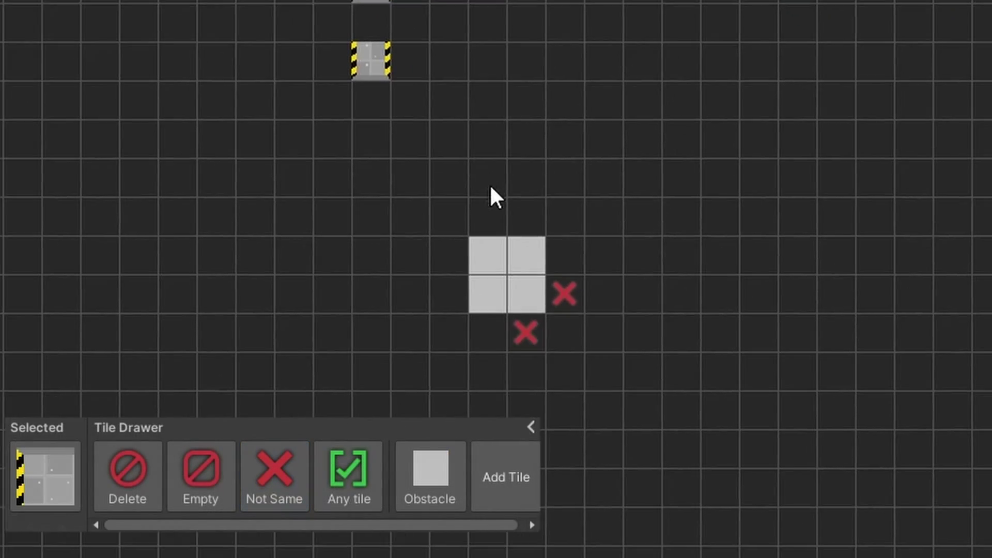
pyautogui.click(508, 291)
pyautogui.scroll(10, 486, 286)
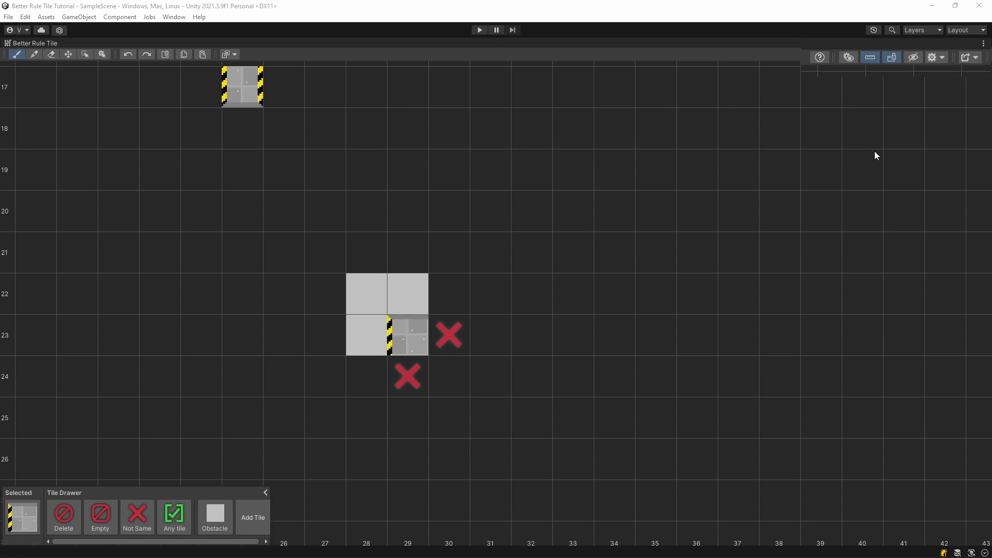
# Toggle the visibility of the sprites on the grid to compare the block with and without them.
pyautogui.click(922, 55)
pyautogui.click(922, 56)
pyautogui.click(777, 95)
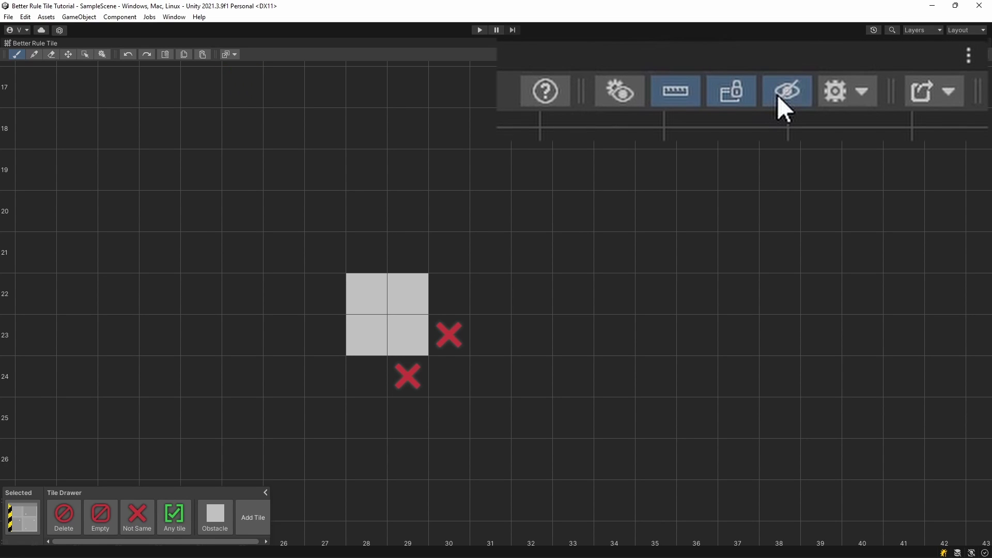
pyautogui.click(778, 95)
pyautogui.click(778, 95)
pyautogui.click(777, 95)
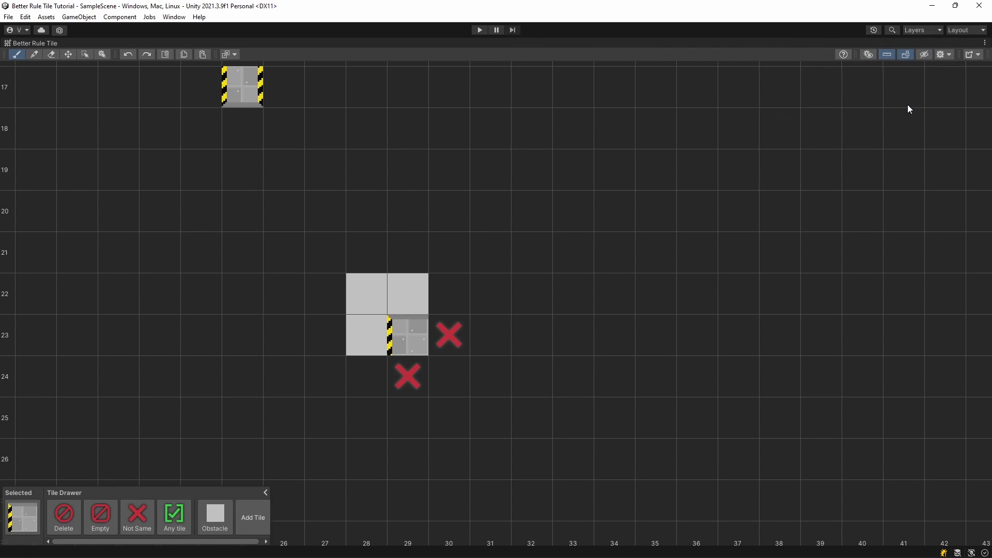
# Generate tiles for a Square grid with missing rules added, and display the generated Obstacle tile's inspector.
pyautogui.doubleClick(54, 42)
pyautogui.click(733, 56)
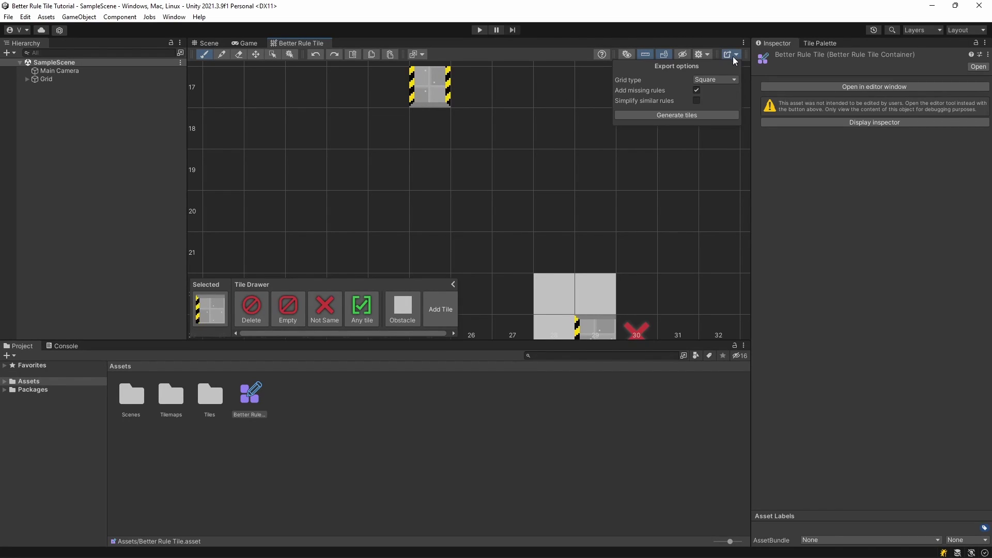
pyautogui.click(675, 116)
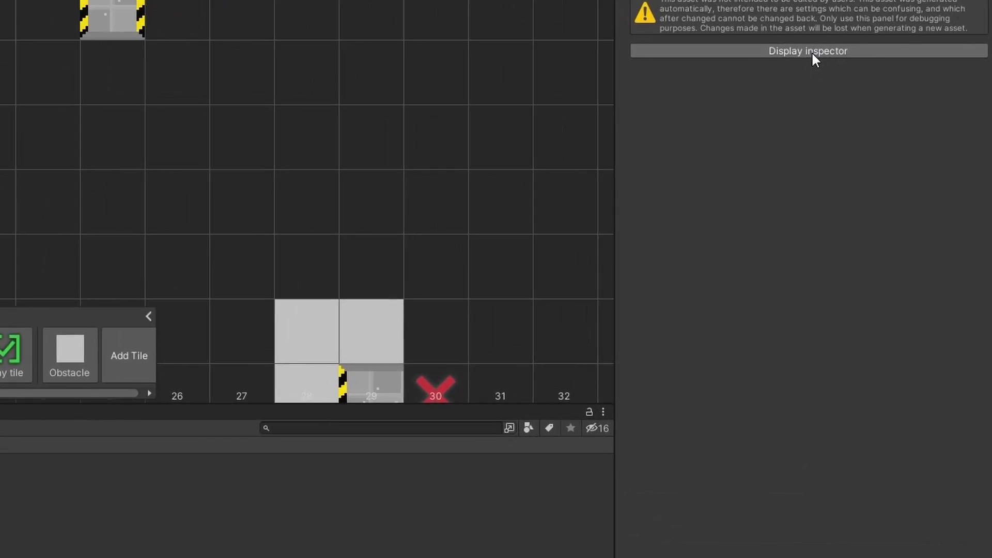
pyautogui.click(812, 51)
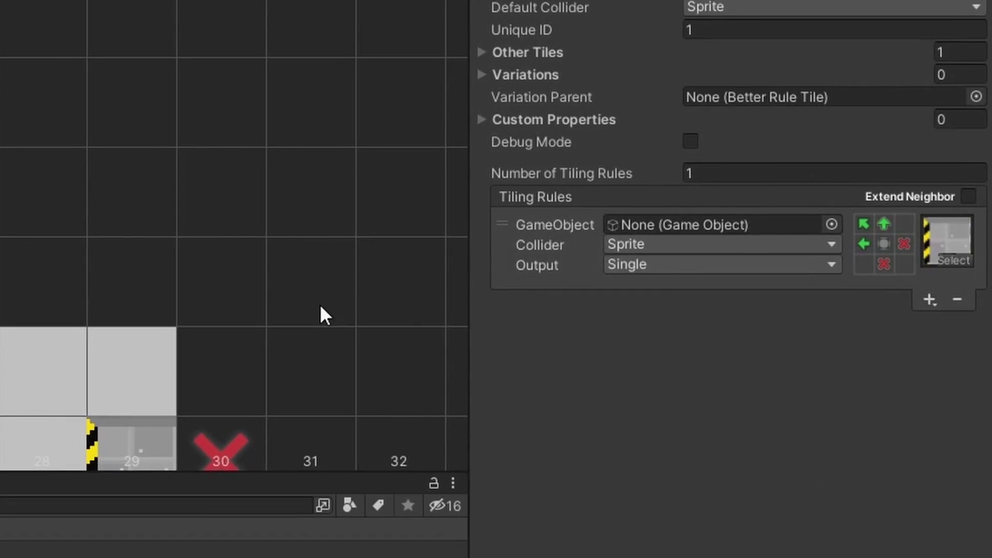
pyautogui.moveTo(514, 286); pyautogui.dragTo(489, 137, button='middle')
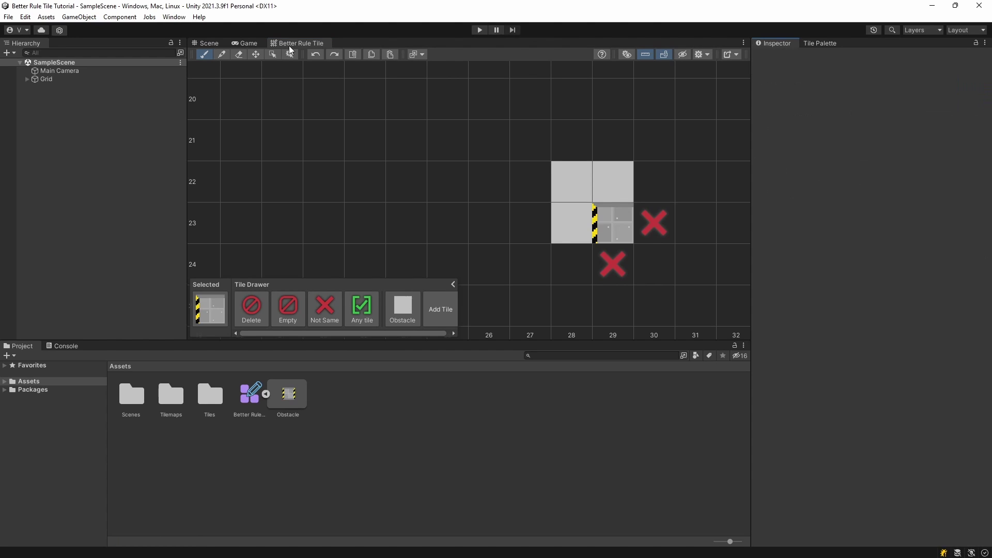
# Place the single-block obstacle sprite with stripes on both sides on an empty grid cell and surround it with Not Same markers.
pyautogui.doubleClick(289, 46)
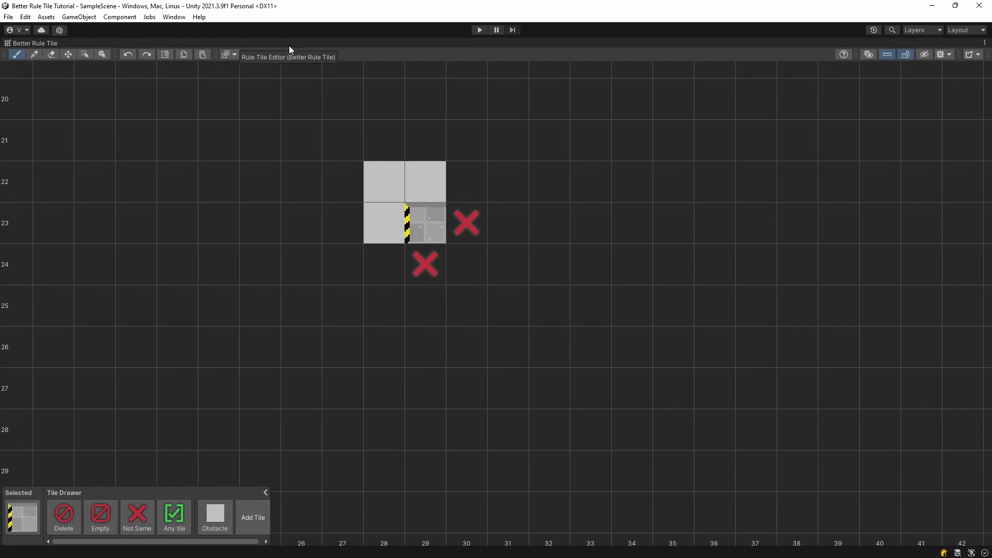
pyautogui.scroll(-3, 436, 221)
pyautogui.moveTo(436, 221); pyautogui.dragTo(467, 254, button='middle')
pyautogui.scroll(-3, 460, 266)
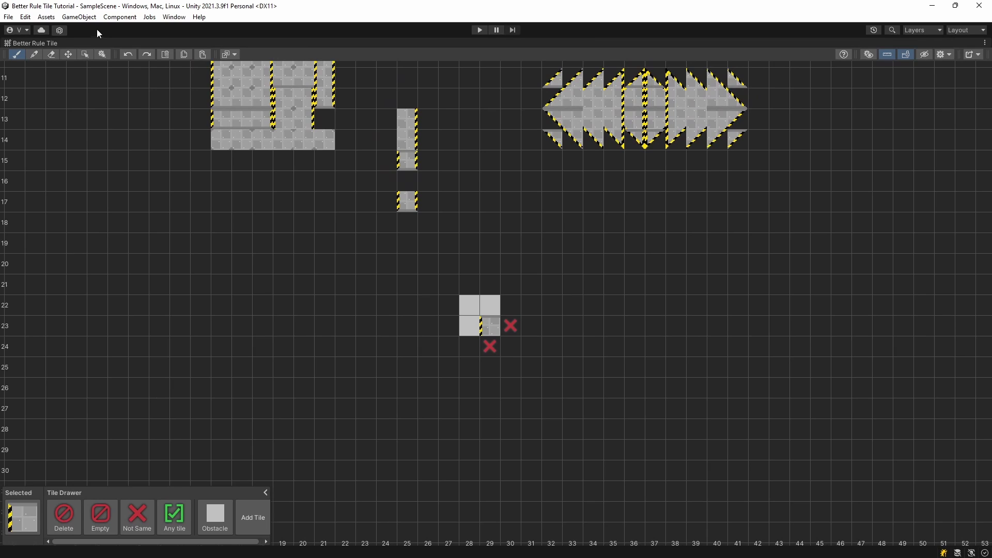
pyautogui.moveTo(289, 174)
pyautogui.mouseDown(button='middle')
pyautogui.moveTo(312, 221)
pyautogui.moveTo(305, 203)
pyautogui.moveTo(305, 227)
pyautogui.mouseUp(button='middle')
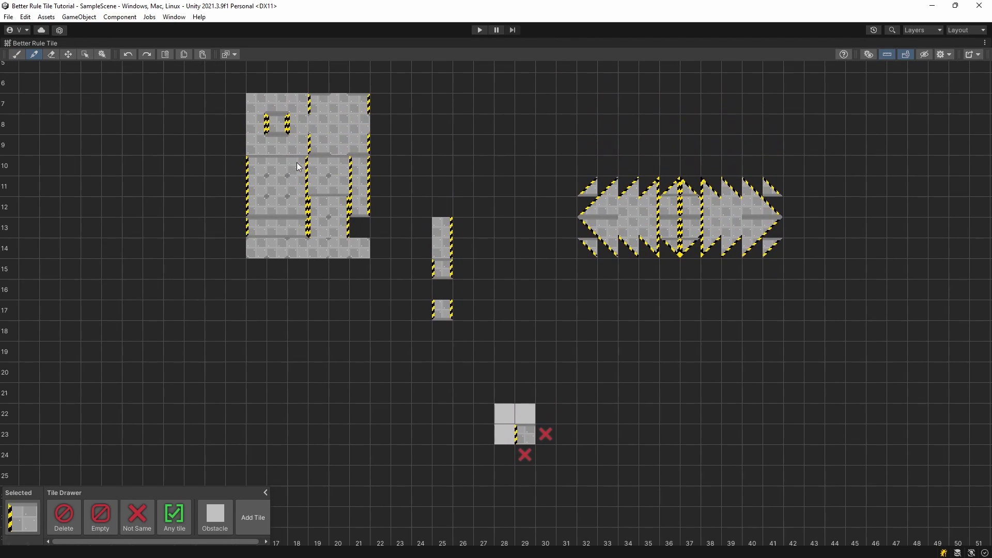
pyautogui.click(275, 127)
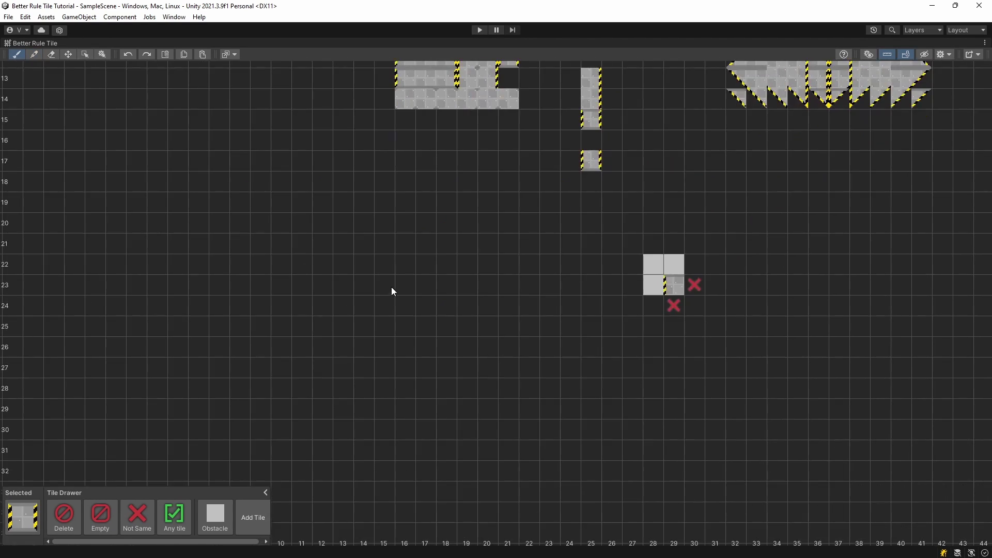
pyautogui.scroll(3, 394, 315)
pyautogui.click(380, 281)
pyautogui.click(214, 517)
pyautogui.click(137, 518)
pyautogui.click(353, 274)
pyautogui.click(379, 248)
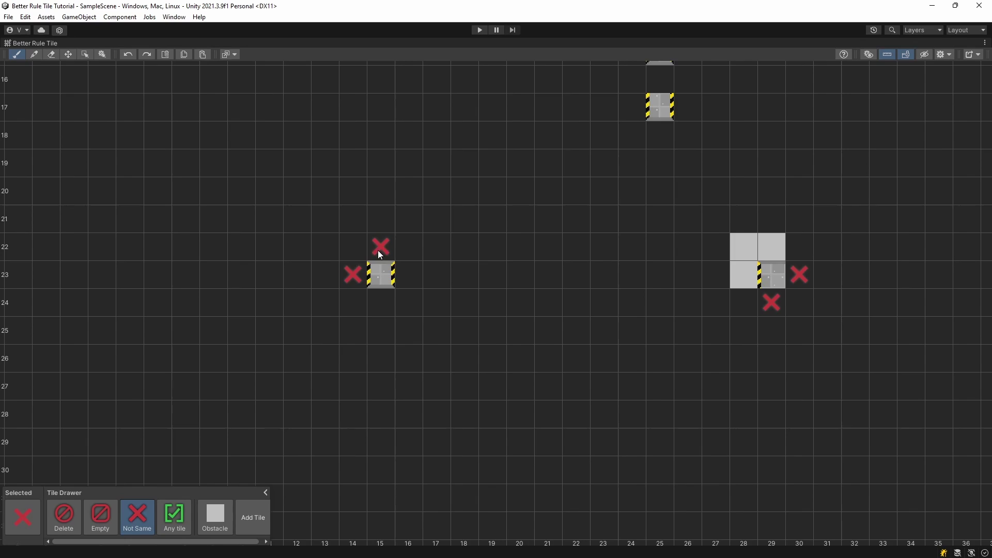
# Outline an empty 2×2 area and an empty 3×3 area beside the single block with Not Same markers.
pyautogui.moveTo(408, 302); pyautogui.dragTo(326, 301, button='middle')
pyautogui.moveTo(494, 273); pyautogui.dragTo(500, 320)
pyautogui.moveTo(521, 246); pyautogui.dragTo(578, 245)
pyautogui.moveTo(605, 273); pyautogui.dragTo(605, 329)
pyautogui.click(521, 358)
pyautogui.moveTo(550, 357); pyautogui.dragTo(578, 357)
# Fill the outlined 2×2 and 3×3 areas with Obstacle tiles.
pyautogui.press('5')
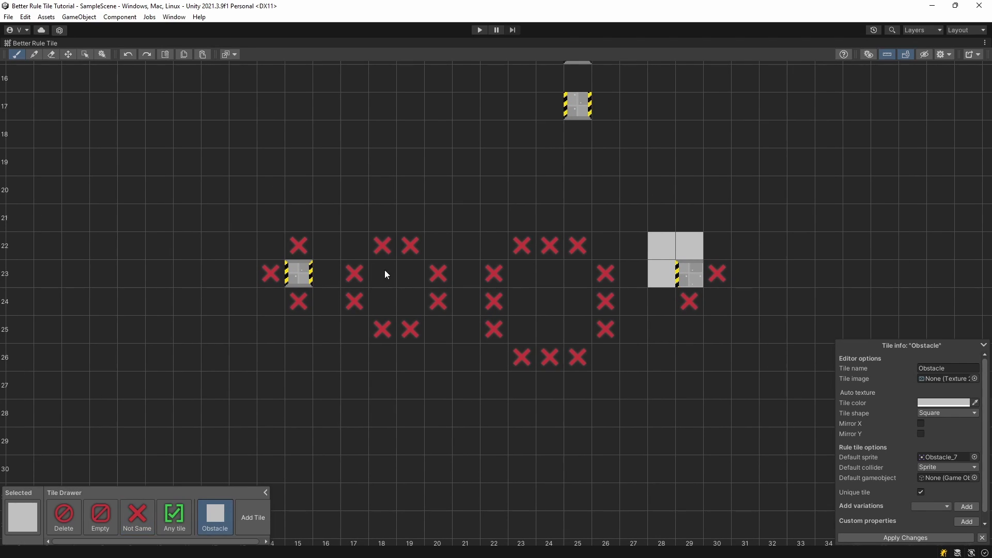
pyautogui.moveTo(385, 270); pyautogui.dragTo(409, 301)
pyautogui.moveTo(521, 273); pyautogui.dragTo(549, 272)
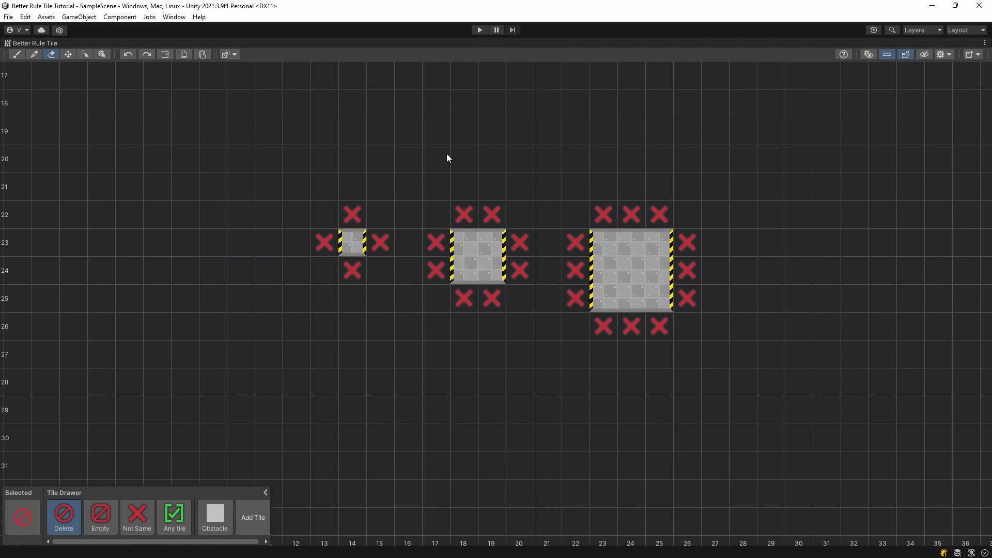
# Generate the tiles again and review the tiling rules in the Obstacle asset's inspector.
pyautogui.click(971, 55)
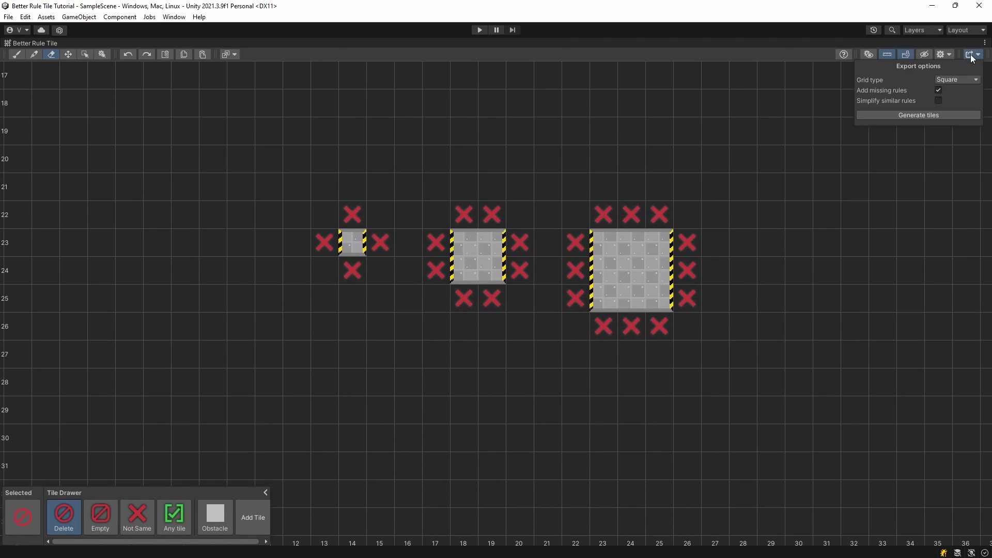
pyautogui.click(925, 115)
pyautogui.doubleClick(13, 43)
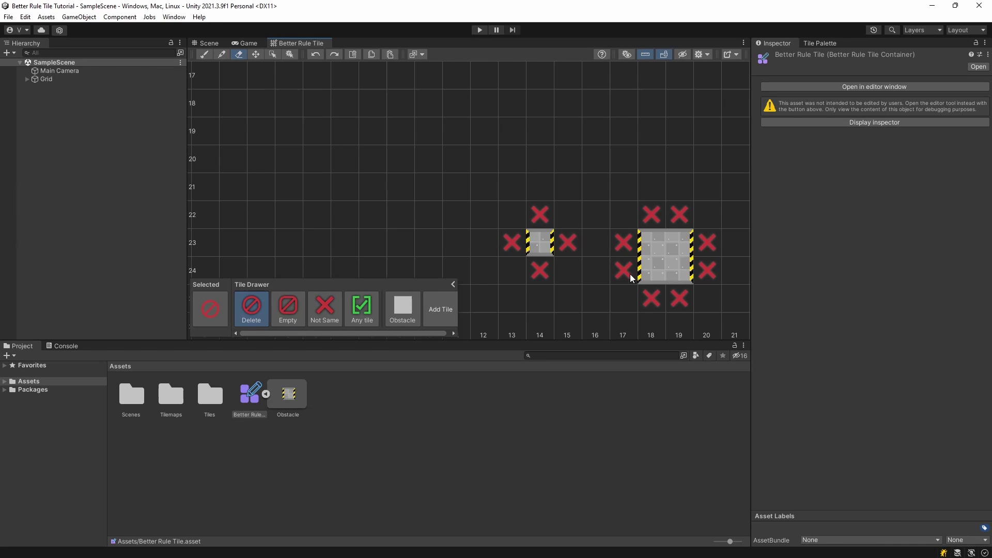
pyautogui.click(287, 395)
pyautogui.click(880, 114)
pyautogui.scroll(-3, 879, 218)
pyautogui.scroll(-3, 879, 221)
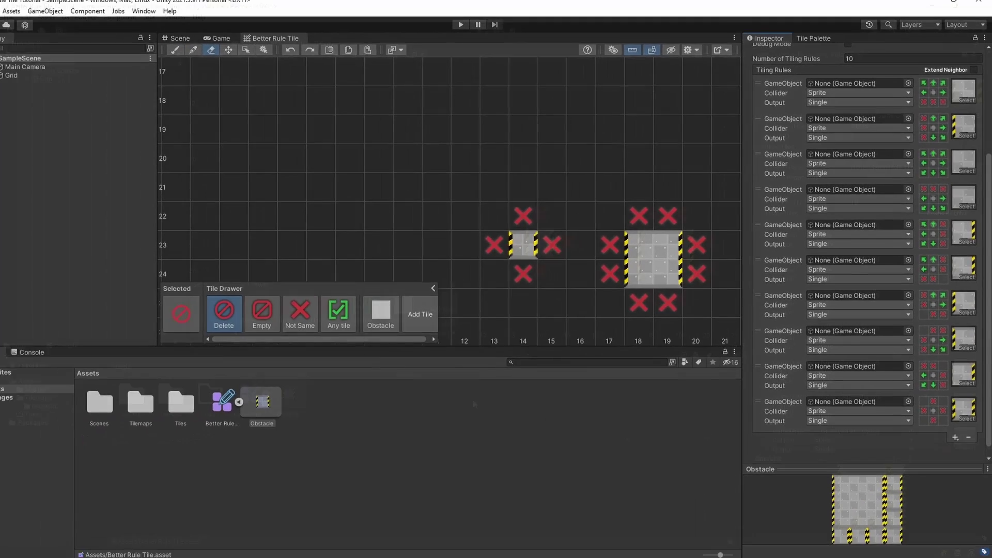
# Open the Tile Palette, dock it beside the Inspector, and add the Obstacle asset to New Palette.
pyautogui.click(174, 17)
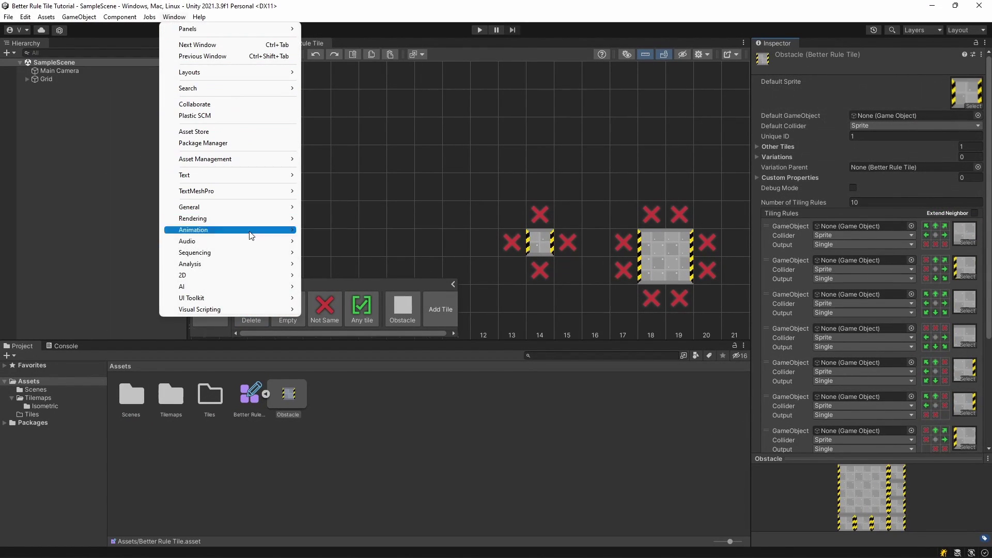
pyautogui.moveTo(233, 275)
pyautogui.click(344, 286)
pyautogui.moveTo(832, 45); pyautogui.dragTo(787, 43)
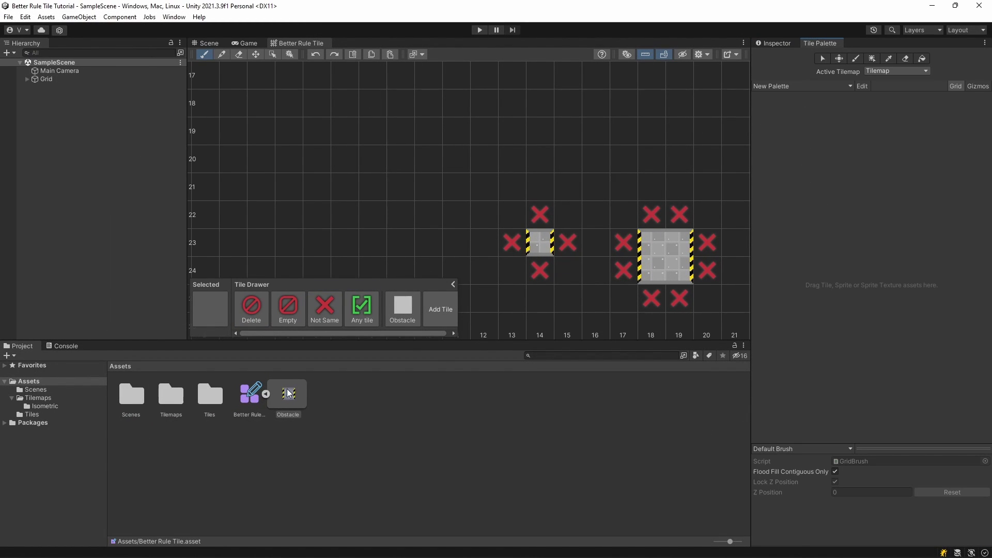
pyautogui.moveTo(288, 394); pyautogui.dragTo(850, 236)
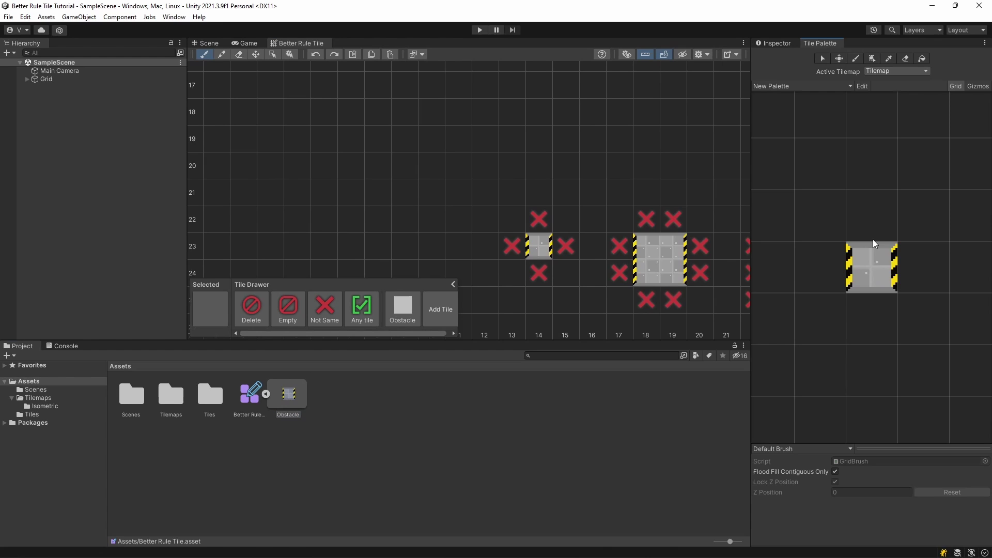
# Paint test shapes with the Obstacle tile in the scene, including large rectangles and a one-tile-wide column on top of a platform.
pyautogui.click(874, 261)
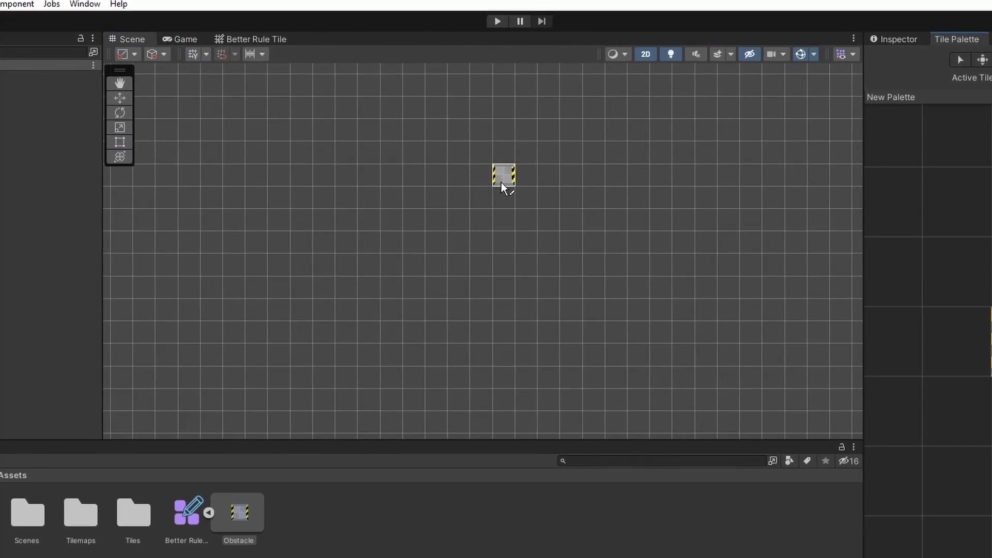
pyautogui.scroll(2, 486, 207)
pyautogui.moveTo(457, 245)
pyautogui.mouseDown()
pyautogui.moveTo(481, 237)
pyautogui.moveTo(457, 305)
pyautogui.moveTo(508, 248)
pyautogui.mouseUp()
pyautogui.moveTo(528, 299)
pyautogui.mouseDown()
pyautogui.moveTo(575, 333)
pyautogui.moveTo(505, 401)
pyautogui.moveTo(501, 444)
pyautogui.moveTo(573, 443)
pyautogui.moveTo(467, 466)
pyautogui.moveTo(616, 449)
pyautogui.mouseUp()
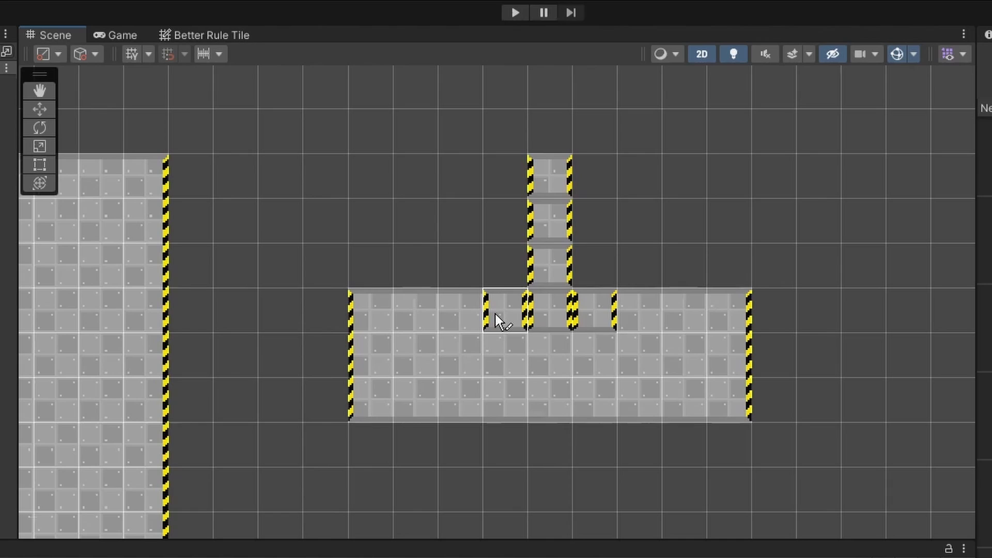
pyautogui.scroll(5, 540, 318)
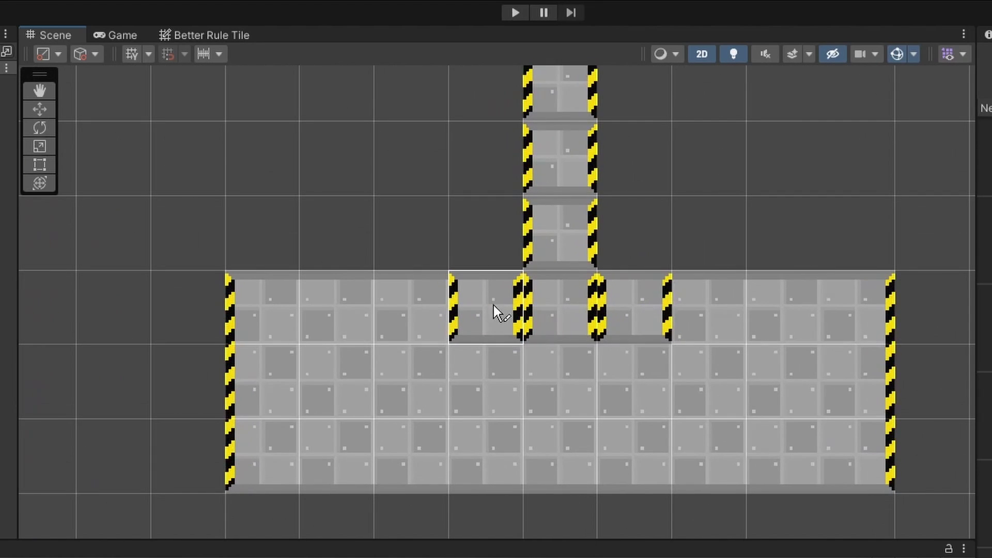
pyautogui.moveTo(509, 298); pyautogui.dragTo(471, 342, button='middle')
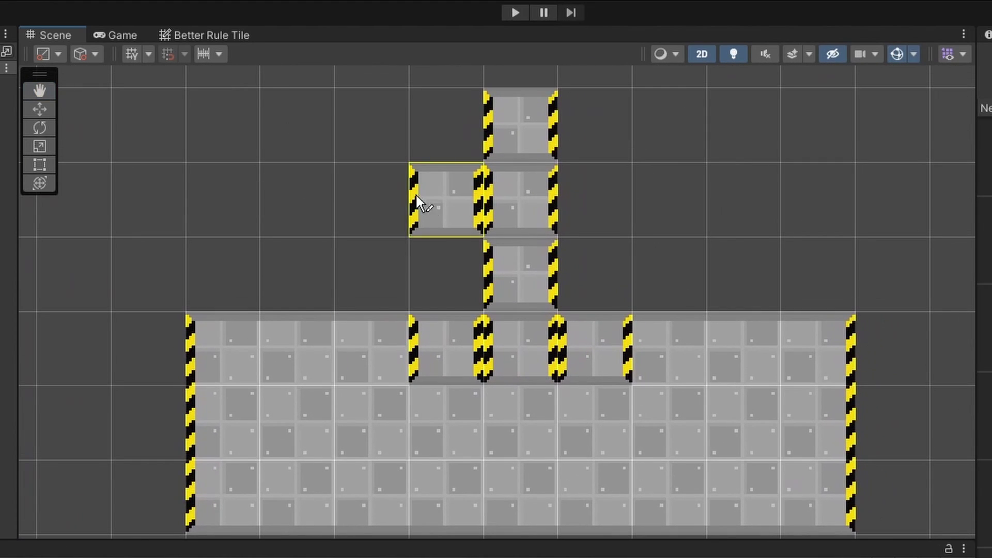
pyautogui.moveTo(417, 195)
pyautogui.mouseDown()
pyautogui.moveTo(662, 135)
pyautogui.moveTo(685, 190)
pyautogui.moveTo(232, 182)
pyautogui.moveTo(705, 155)
pyautogui.moveTo(813, 184)
pyautogui.moveTo(837, 212)
pyautogui.mouseUp()
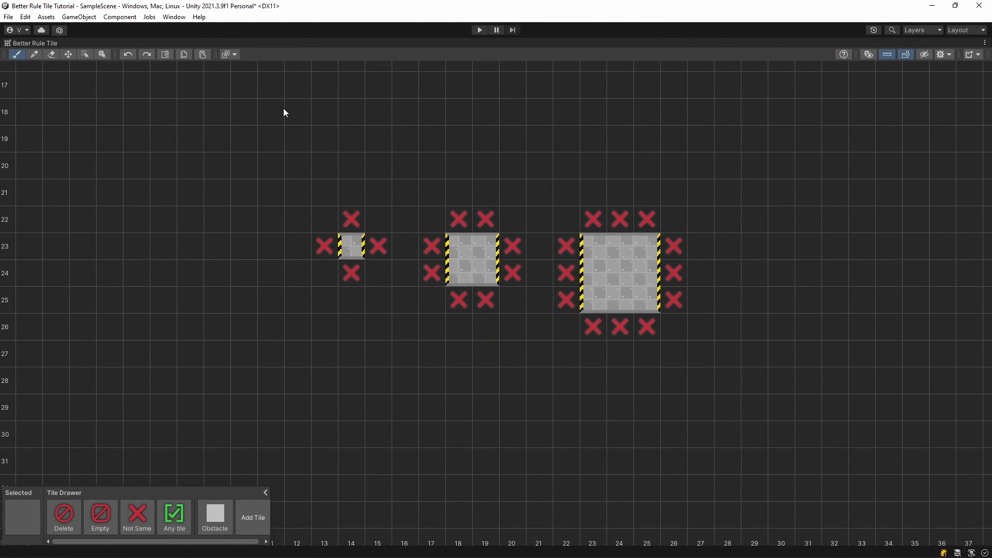
# Duplicate the 3×3 Obstacle pattern together with its Not Same markers and place the copy to its right.
pyautogui.click(85, 54)
pyautogui.scroll(2, 513, 193)
pyautogui.moveTo(570, 210); pyautogui.dragTo(691, 348)
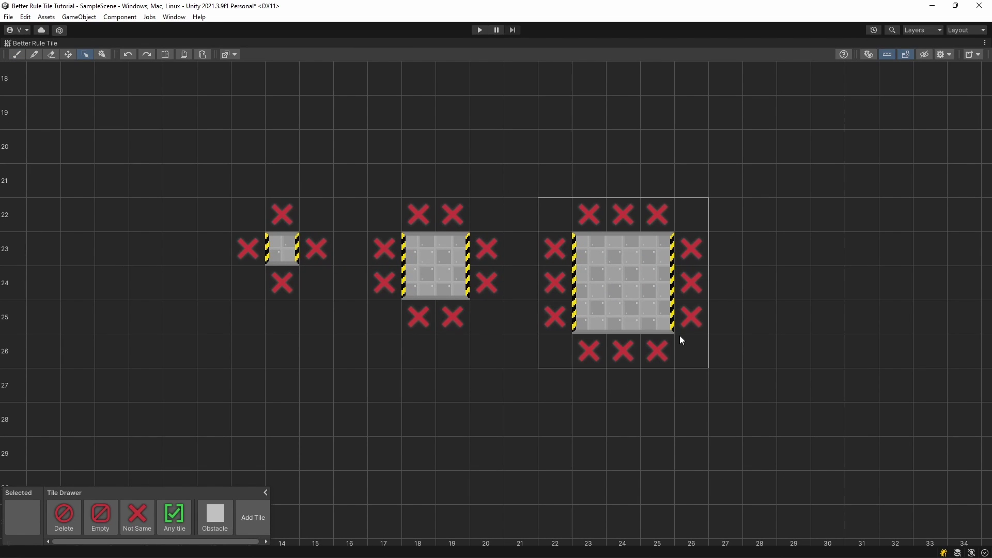
pyautogui.click(198, 55)
pyautogui.moveTo(652, 285); pyautogui.dragTo(855, 277)
pyautogui.moveTo(632, 266); pyautogui.dragTo(334, 269, button='middle')
# Erase the sprites from the four corner tiles and the centre tile of the copied 3×3 pattern.
pyautogui.click(52, 55)
pyautogui.scroll(1, 509, 253)
pyautogui.click(490, 252)
pyautogui.click(490, 326)
pyautogui.click(565, 326)
pyautogui.click(561, 252)
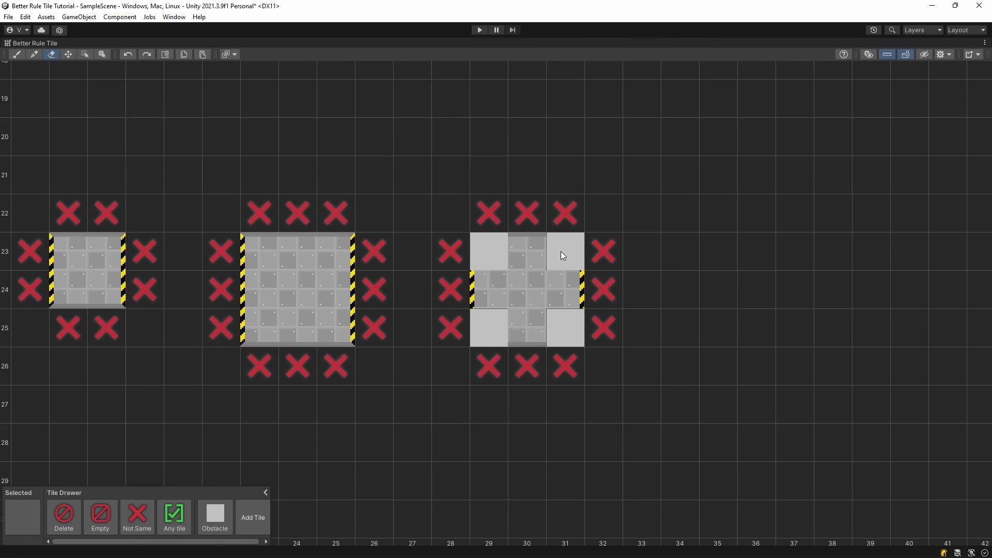
pyautogui.click(528, 288)
# Paste a second 3×3 copy further right and erase the sprites from its centre tile and four edge-middle tiles.
pyautogui.click(202, 55)
pyautogui.moveTo(509, 275); pyautogui.dragTo(734, 271)
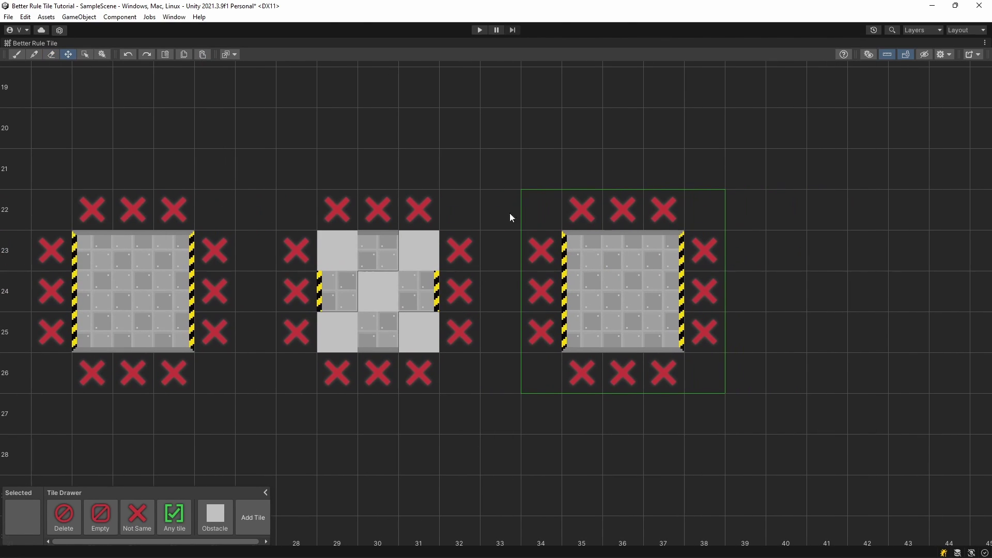
pyautogui.click(51, 55)
pyautogui.click(622, 250)
pyautogui.moveTo(589, 285); pyautogui.dragTo(661, 290)
pyautogui.click(623, 328)
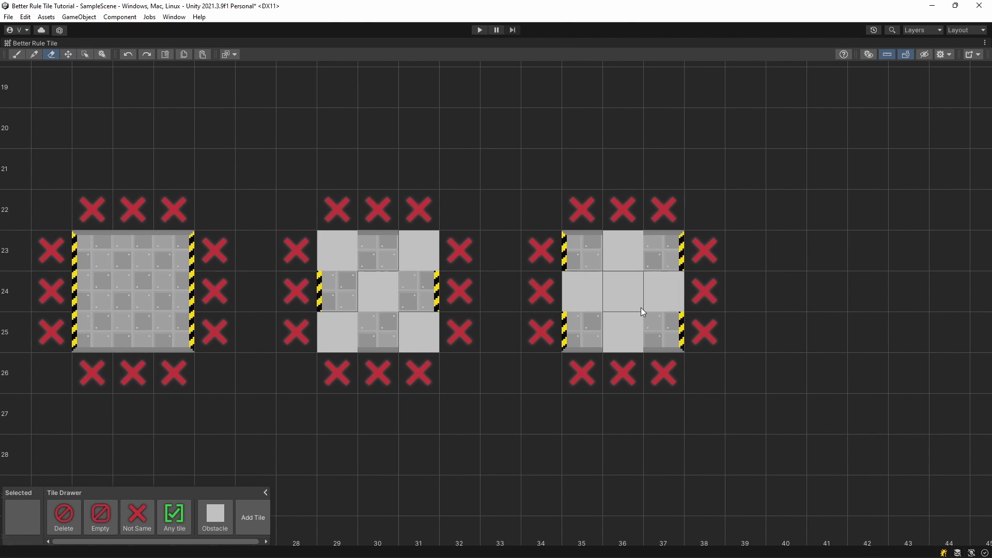
# Pick the centre sprite of the original 3×3 pattern and place it on the centre tile of the first copy.
pyautogui.click(35, 54)
pyautogui.click(122, 287)
pyautogui.click(378, 290)
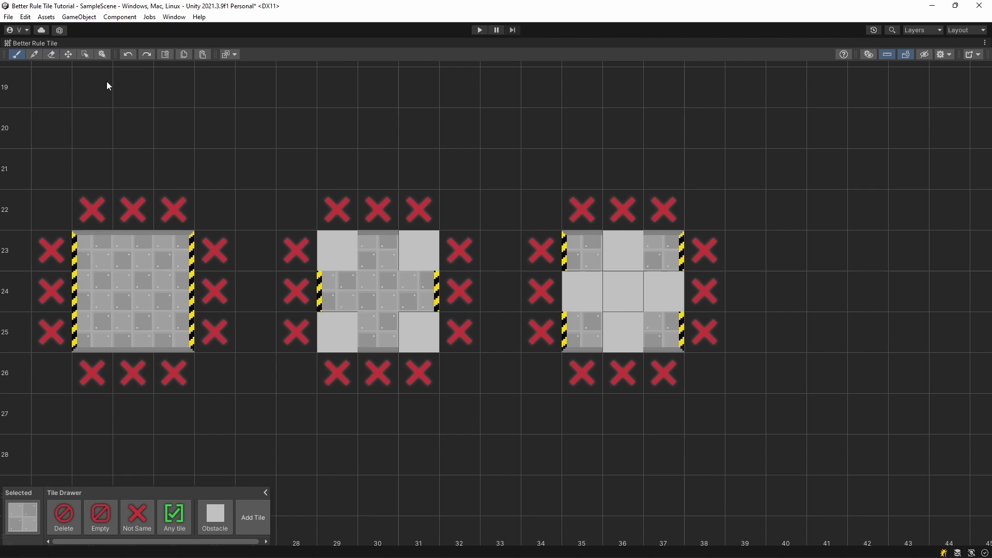
# Delete the original 3×3 pattern along with its surrounding Not Same markers.
pyautogui.click(85, 55)
pyautogui.moveTo(49, 216); pyautogui.dragTo(216, 373)
pyautogui.click(165, 56)
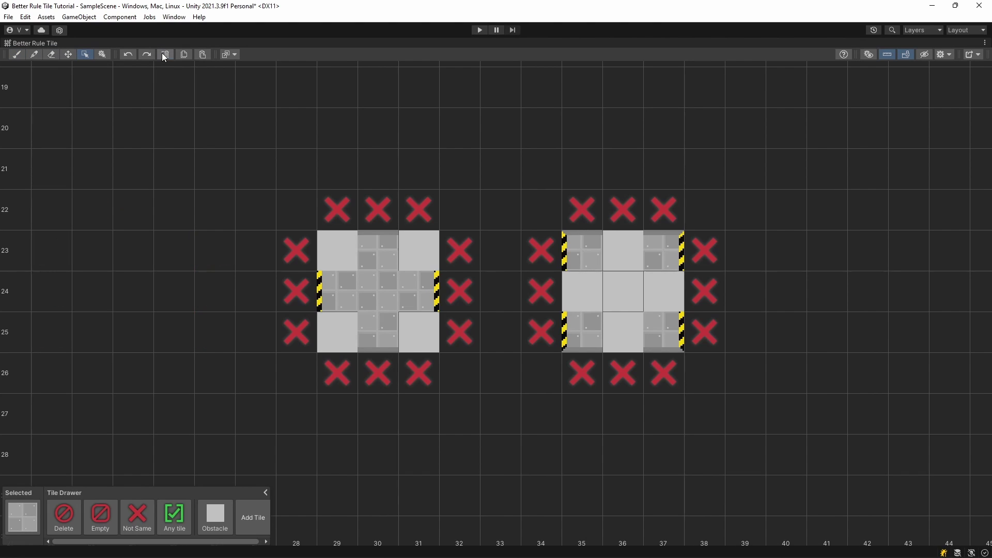
# Move the two remaining 3×3 patterns left so the first fills columns 23 to 25 beside the 2×2 pattern.
pyautogui.scroll(-3, 267, 194)
pyautogui.moveTo(266, 193); pyautogui.dragTo(452, 181, button='middle')
pyautogui.moveTo(467, 187); pyautogui.dragTo(770, 314)
pyautogui.click(68, 55)
pyautogui.moveTo(704, 270); pyautogui.dragTo(524, 270)
pyautogui.scroll(1, 524, 270)
pyautogui.moveTo(524, 269); pyautogui.dragTo(598, 264, button='middle')
# Delete the Not Same markers next to the corner tiles of the plus-shaped 3×3 pattern, keeping only the four edge-middle markers.
pyautogui.click(51, 55)
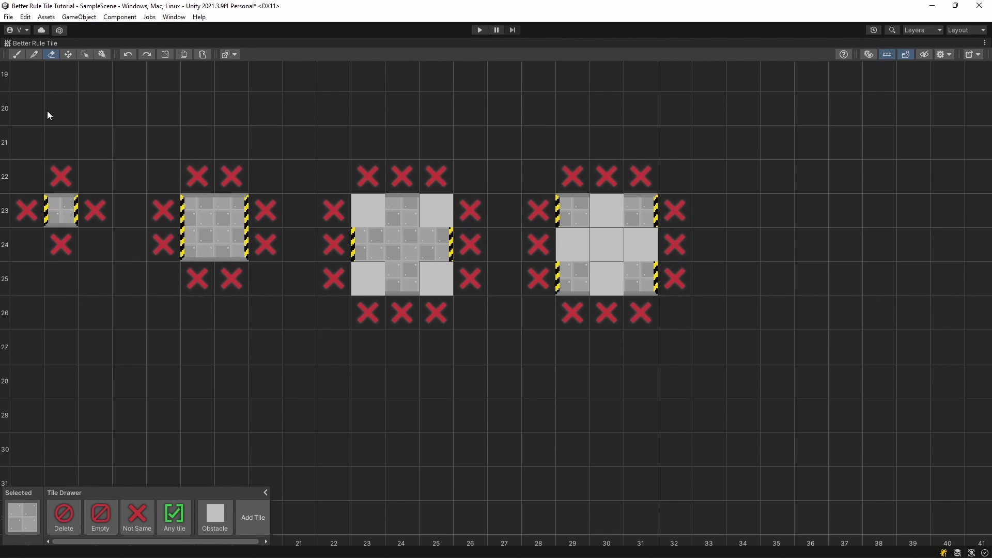
pyautogui.click(64, 516)
pyautogui.click(19, 55)
pyautogui.click(368, 176)
pyautogui.click(368, 312)
pyautogui.click(436, 313)
pyautogui.click(471, 280)
pyautogui.click(477, 210)
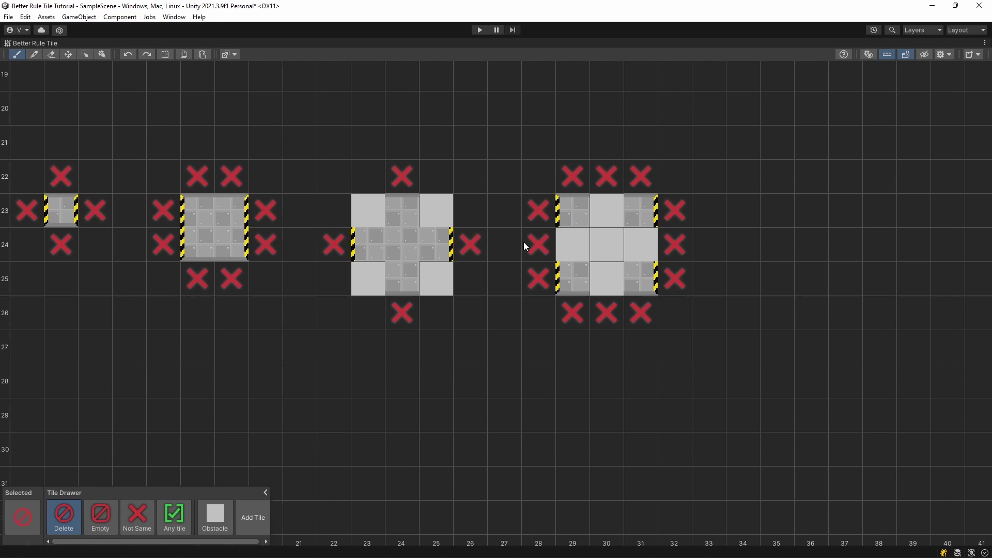
pyautogui.scroll(-1, 515, 270)
pyautogui.moveTo(516, 271); pyautogui.dragTo(582, 322, button='middle')
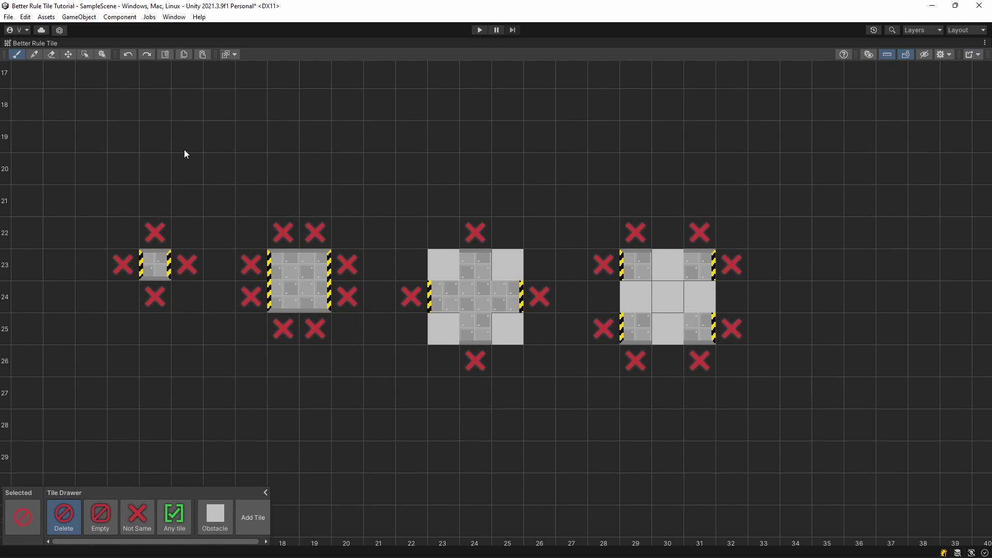
# Restore the multi-panel layout and show the Scene view together with the Tile Palette.
pyautogui.doubleClick(20, 43)
pyautogui.click(205, 45)
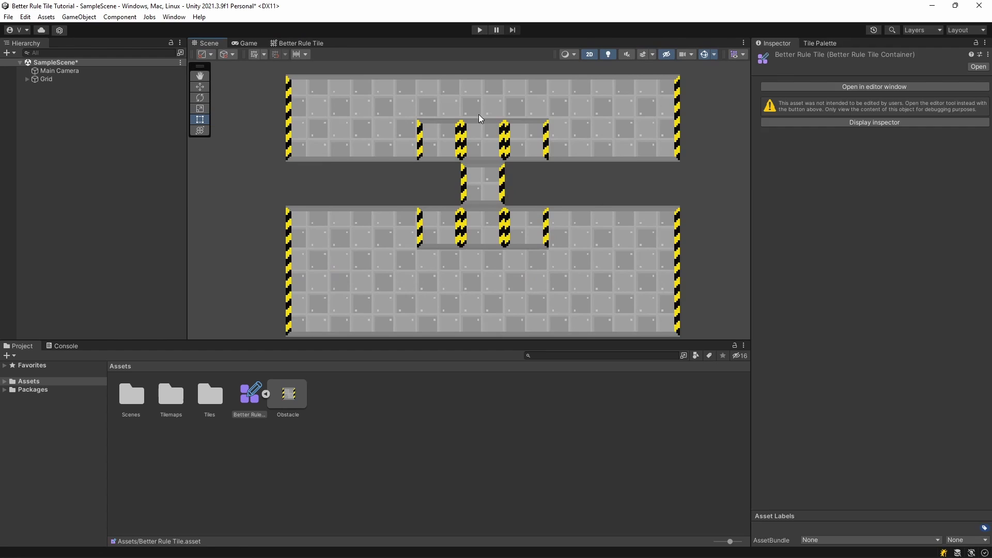
pyautogui.click(820, 43)
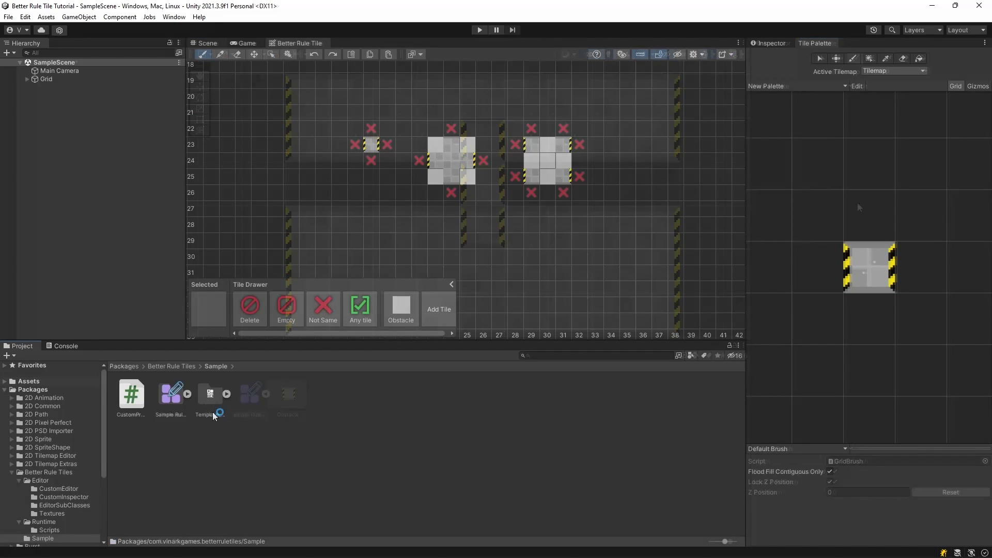
# Open the Sample Rule Tile from the Better Rule Tiles Sample folder and move a duplicate of the asset into the Assets folder.
pyautogui.doubleClick(172, 394)
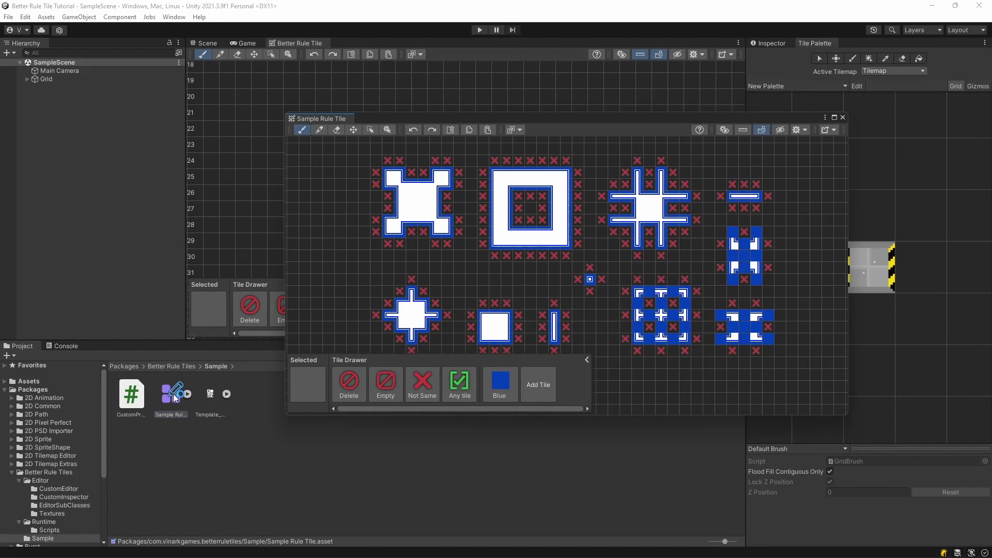
pyautogui.moveTo(345, 119); pyautogui.dragTo(368, 52)
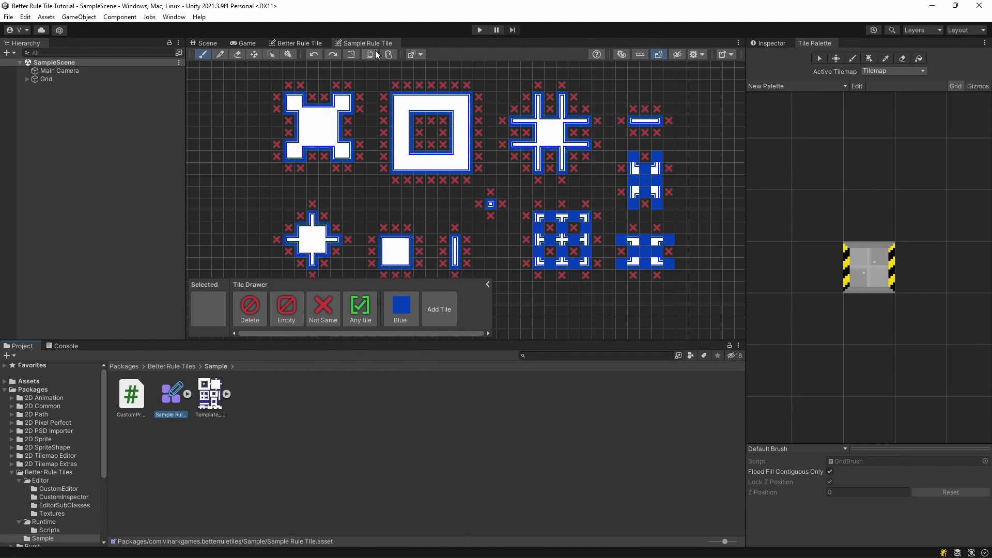
pyautogui.hotkey('ctrl', 'd')
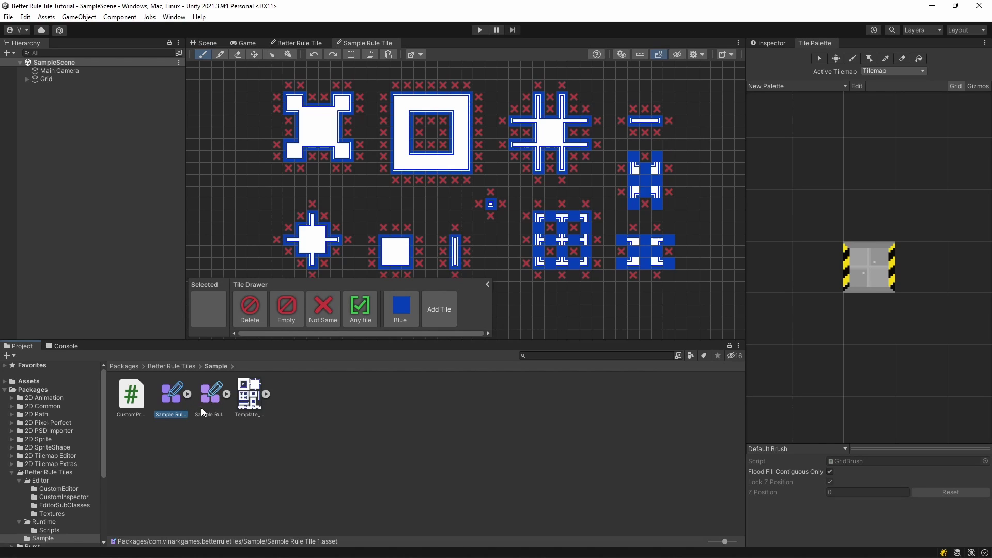
pyautogui.hotkey('ctrl', 'x')
pyautogui.click(49, 383)
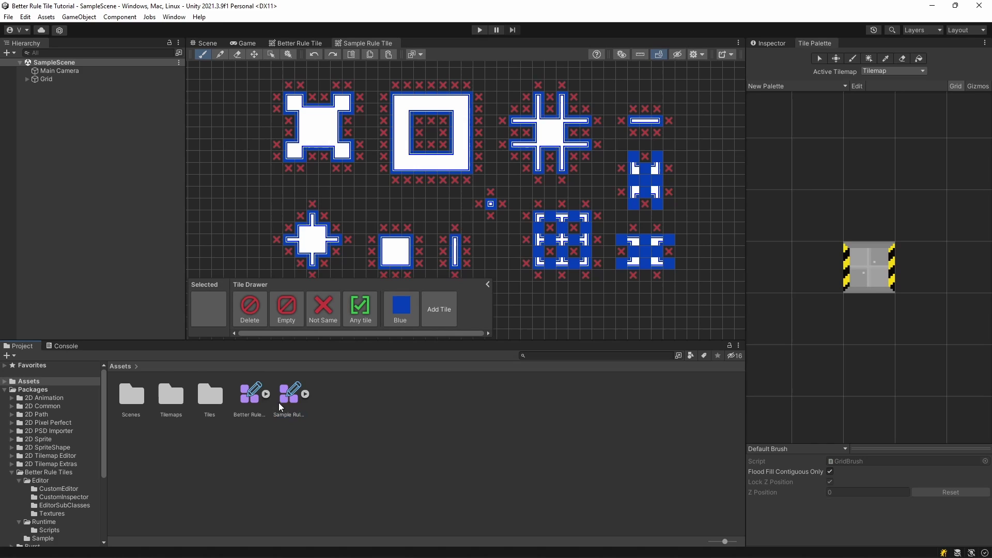
# Open the Sample Rule Tile 1 copy, close the original sample's editor, and dock the copy's editor in its place.
pyautogui.doubleClick(294, 401)
pyautogui.rightClick(370, 43)
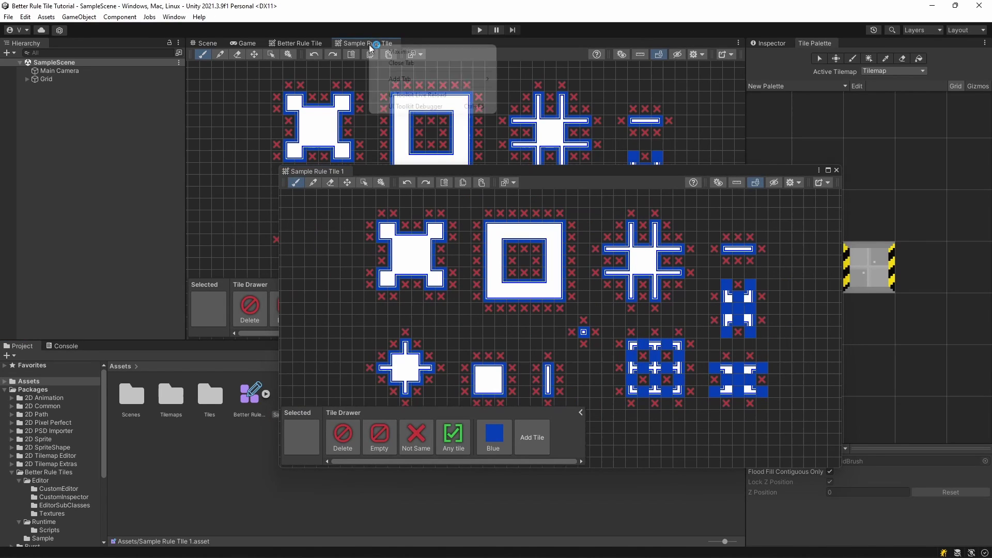
pyautogui.click(402, 62)
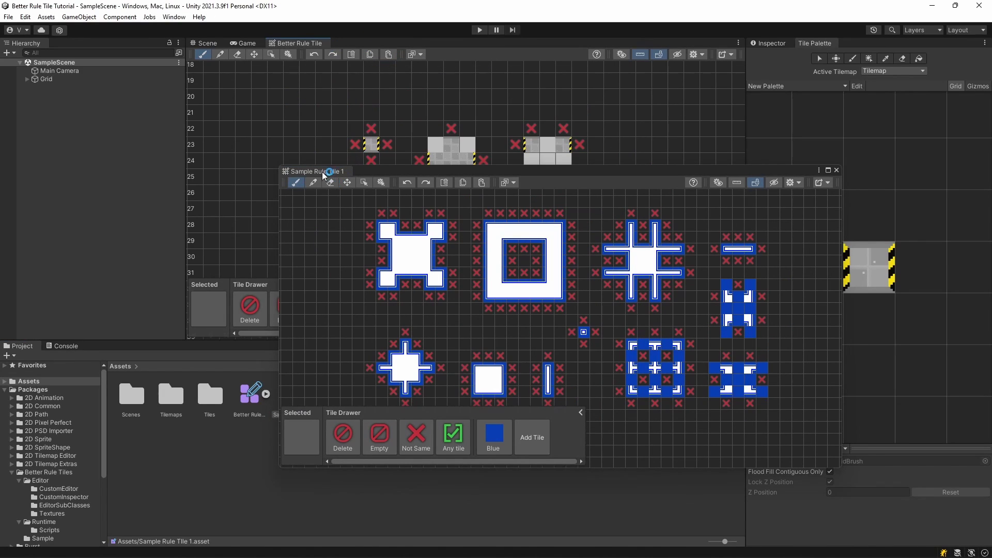
pyautogui.moveTo(324, 175); pyautogui.dragTo(349, 49)
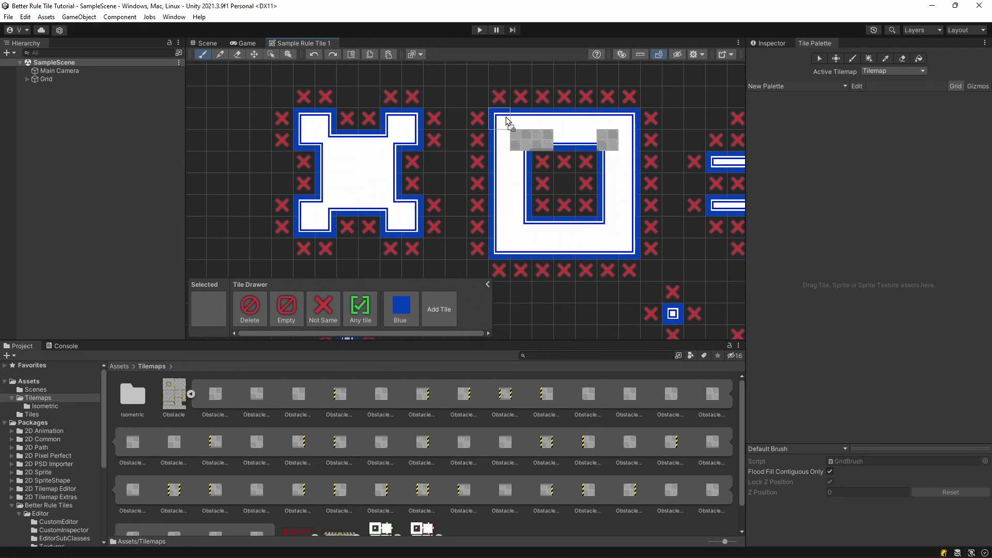
# Place the matching Obstacle corner sprite on the upper-left outer corner of the square ring pattern.
pyautogui.moveTo(508, 122); pyautogui.dragTo(504, 120)
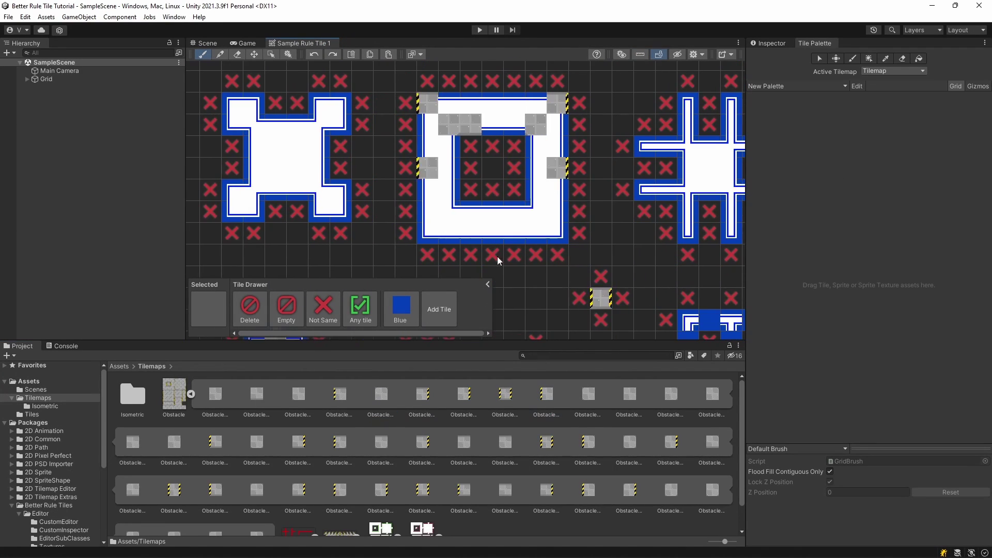
pyautogui.moveTo(597, 297); pyautogui.dragTo(684, 152, button='middle')
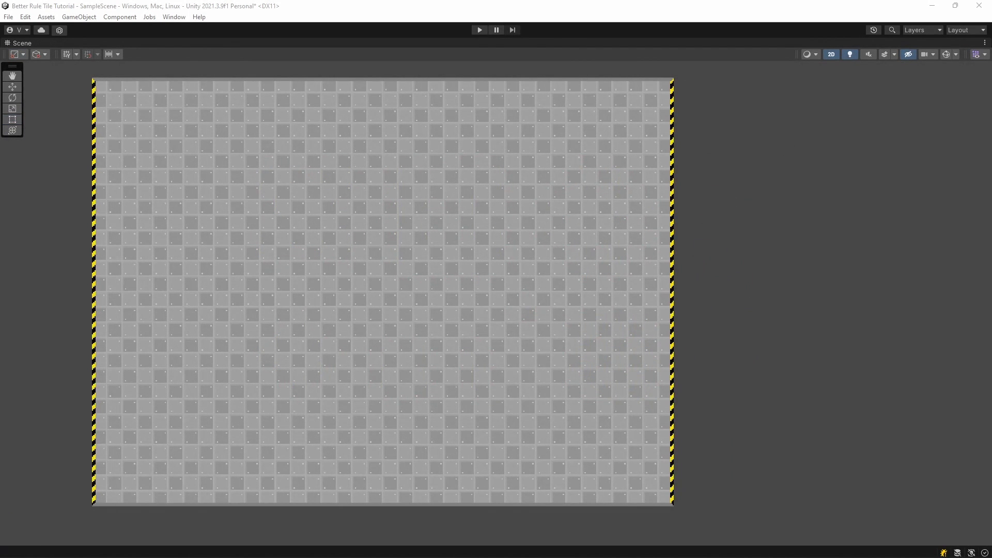
# Paint obstacle and slope tiles freehand beside the large obstacle block's right side and along its lower-right area.
pyautogui.moveTo(746, 157)
pyautogui.mouseDown()
pyautogui.moveTo(749, 276)
pyautogui.moveTo(779, 243)
pyautogui.moveTo(772, 151)
pyautogui.moveTo(838, 155)
pyautogui.mouseUp()
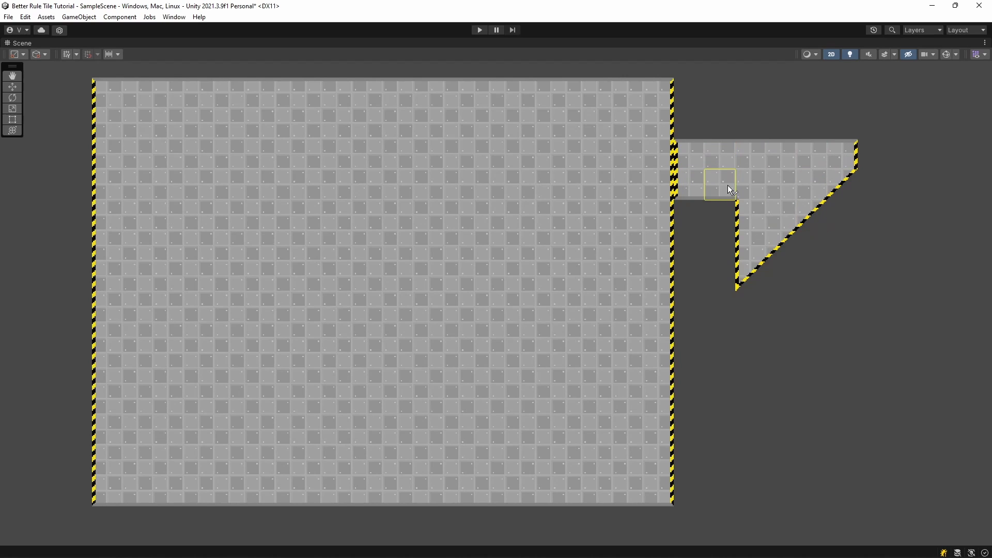
pyautogui.moveTo(727, 185)
pyautogui.mouseDown()
pyautogui.moveTo(722, 274)
pyautogui.moveTo(692, 259)
pyautogui.mouseUp()
pyautogui.moveTo(724, 314)
pyautogui.mouseDown()
pyautogui.moveTo(682, 332)
pyautogui.moveTo(658, 310)
pyautogui.moveTo(658, 186)
pyautogui.moveTo(595, 231)
pyautogui.moveTo(631, 305)
pyautogui.moveTo(476, 337)
pyautogui.moveTo(510, 336)
pyautogui.moveTo(569, 232)
pyautogui.moveTo(473, 305)
pyautogui.moveTo(388, 305)
pyautogui.moveTo(416, 339)
pyautogui.moveTo(496, 362)
pyautogui.moveTo(469, 431)
pyautogui.moveTo(473, 372)
pyautogui.moveTo(483, 428)
pyautogui.moveTo(543, 361)
pyautogui.mouseUp()
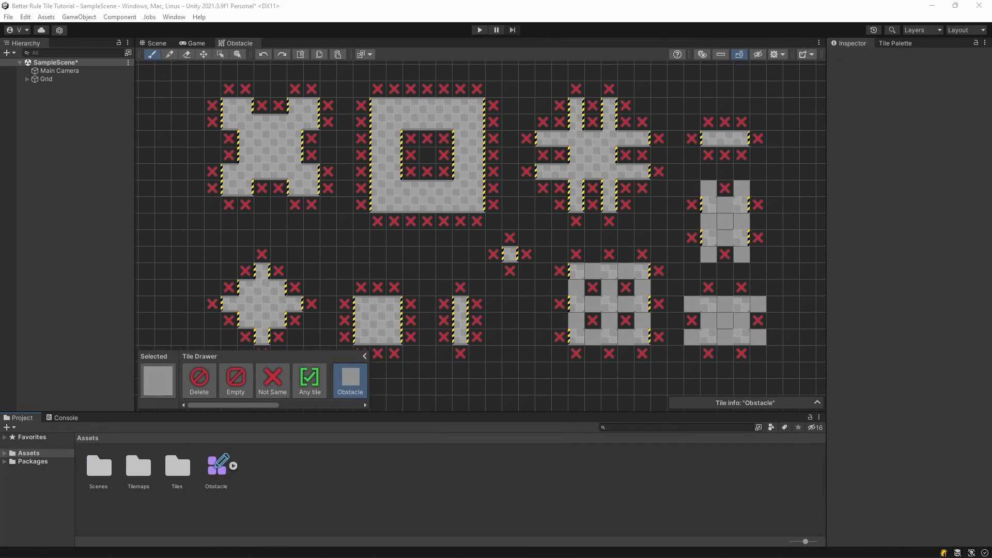
# Generate the tiles from the Obstacle rule tile with its added slope patterns.
pyautogui.moveTo(564, 203); pyautogui.dragTo(529, 311, button='middle')
pyautogui.scroll(-7, 546, 222)
pyautogui.scroll(-3, 536, 387)
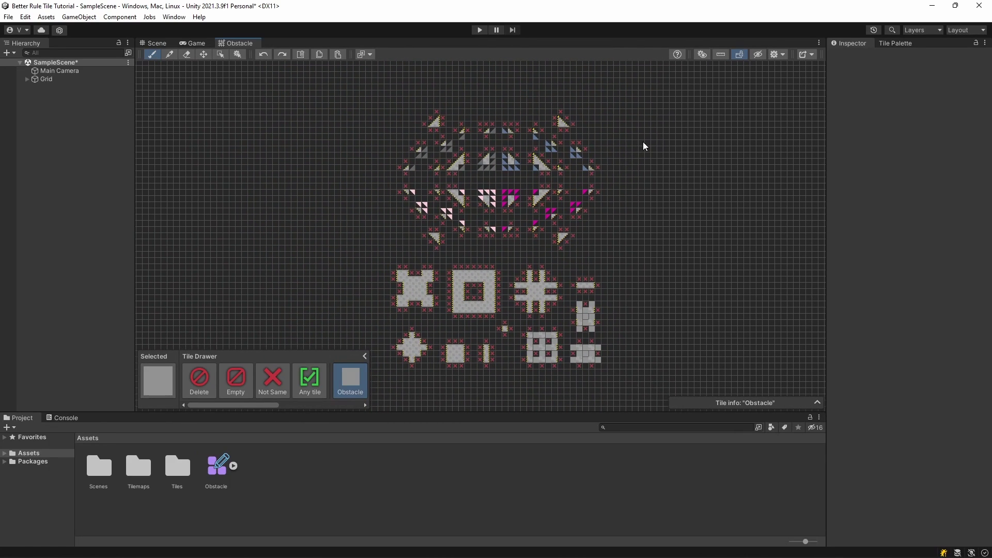
pyautogui.click(809, 56)
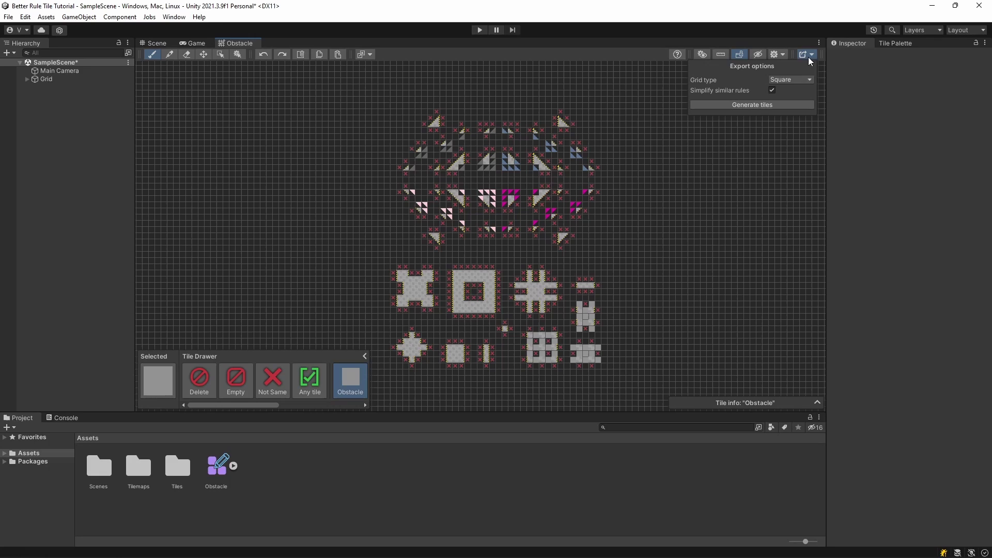
pyautogui.click(773, 105)
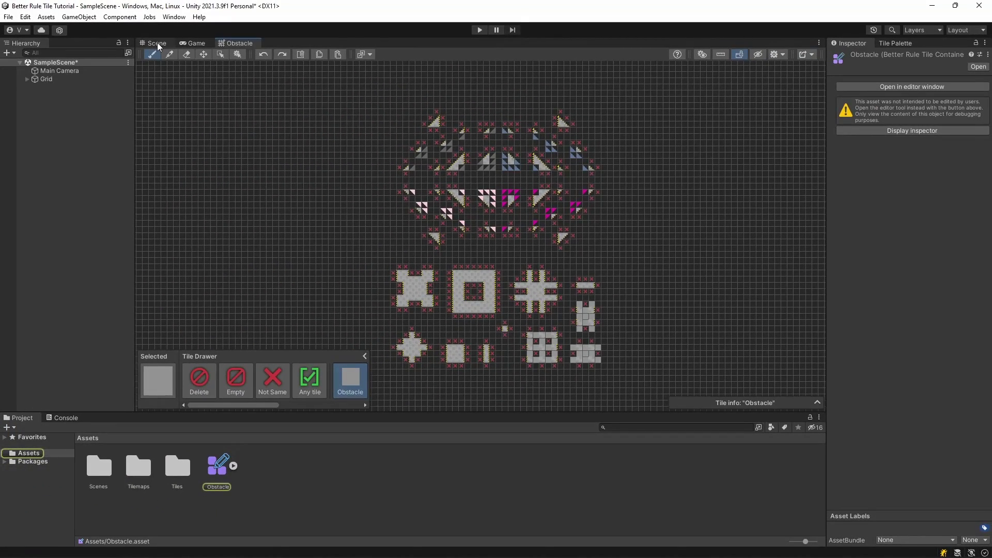
# Paint a filled right triangle about nine tiles high on the scene tilemap using the top-right slope tile.
pyautogui.click(157, 42)
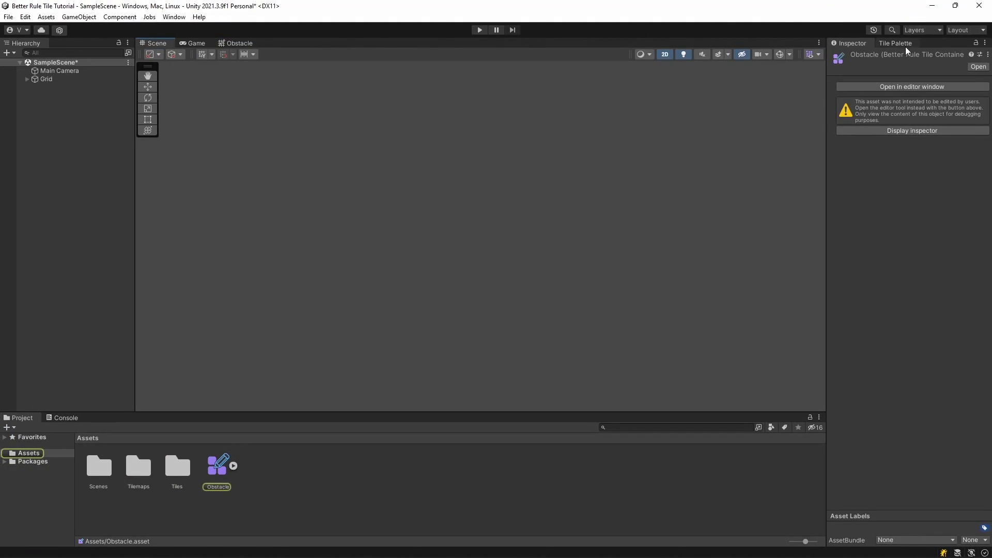
pyautogui.click(896, 43)
pyautogui.click(950, 226)
pyautogui.moveTo(447, 153)
pyautogui.mouseDown()
pyautogui.moveTo(482, 222)
pyautogui.moveTo(542, 265)
pyautogui.moveTo(551, 296)
pyautogui.moveTo(534, 339)
pyautogui.moveTo(620, 339)
pyautogui.moveTo(665, 374)
pyautogui.mouseUp()
pyautogui.moveTo(620, 321); pyautogui.dragTo(550, 239, button='middle')
pyautogui.moveTo(379, 215)
pyautogui.mouseDown()
pyautogui.moveTo(413, 286)
pyautogui.moveTo(626, 332)
pyautogui.moveTo(406, 332)
pyautogui.moveTo(656, 356)
pyautogui.mouseUp()
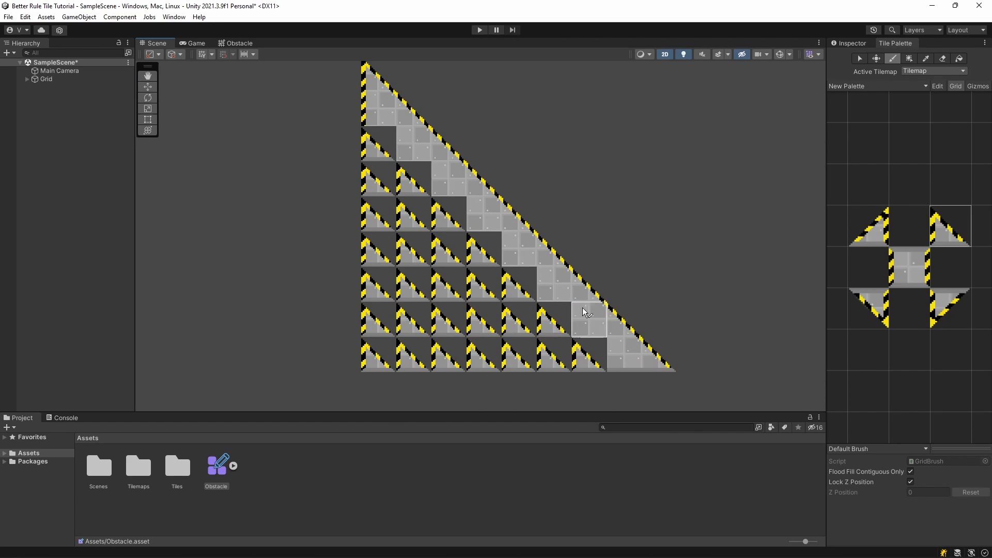
pyautogui.moveTo(498, 266)
pyautogui.mouseDown(button='middle')
pyautogui.moveTo(467, 268)
pyautogui.moveTo(502, 272)
pyautogui.mouseUp(button='middle')
pyautogui.scroll(-4, 500, 269)
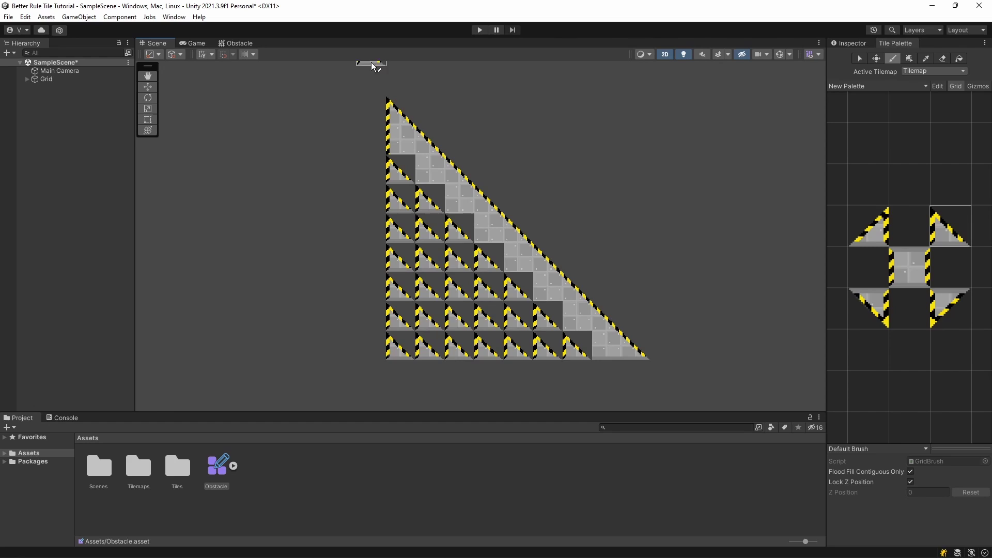
# Make Slope Top-Right a non-unique tile that is a variation of Obstacle, and apply the changes.
pyautogui.click(240, 44)
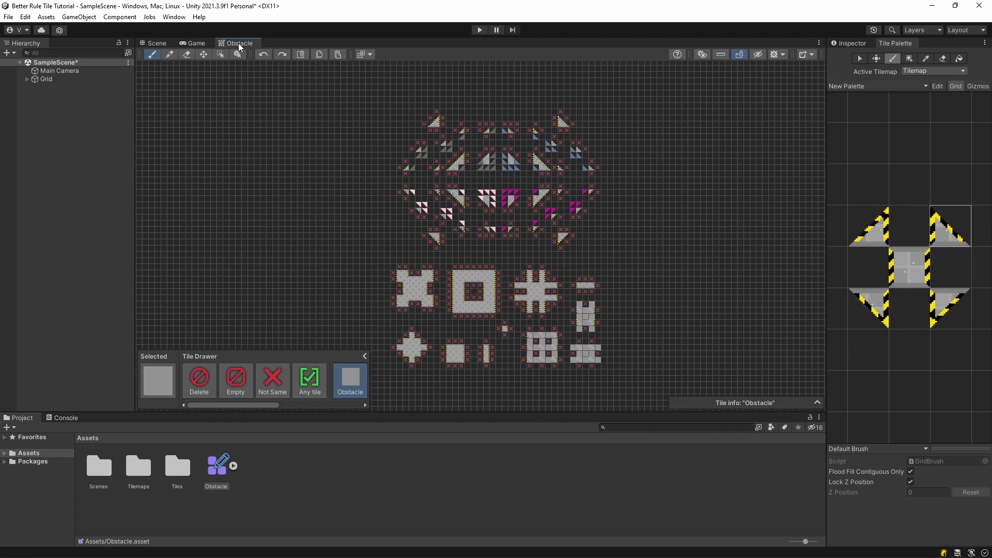
pyautogui.moveTo(221, 406); pyautogui.dragTo(300, 406)
pyautogui.click(251, 377)
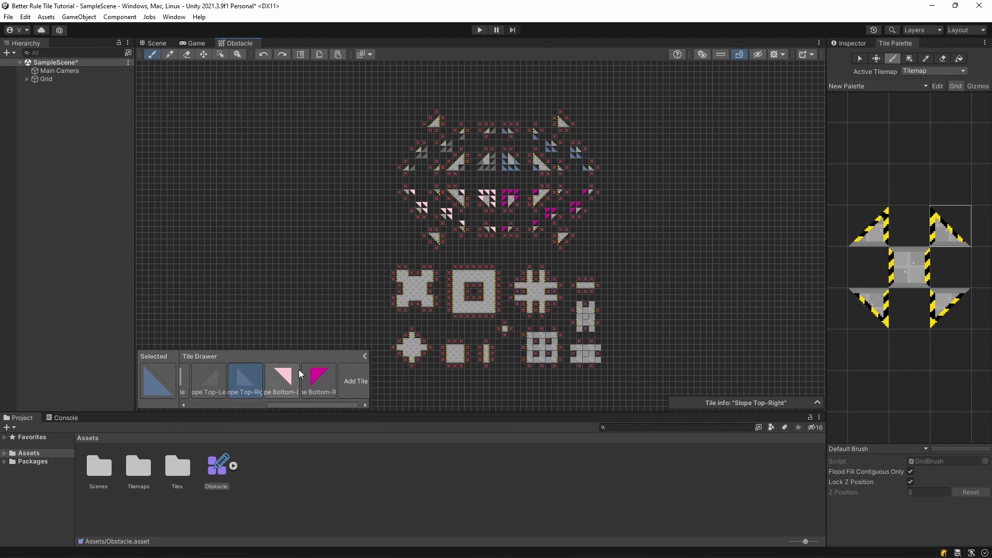
pyautogui.click(815, 402)
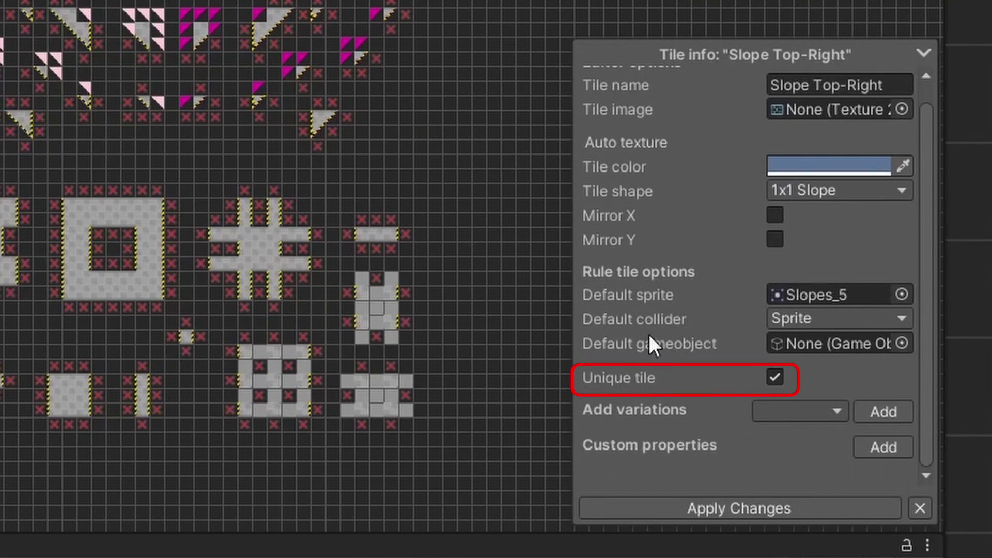
pyautogui.click(775, 377)
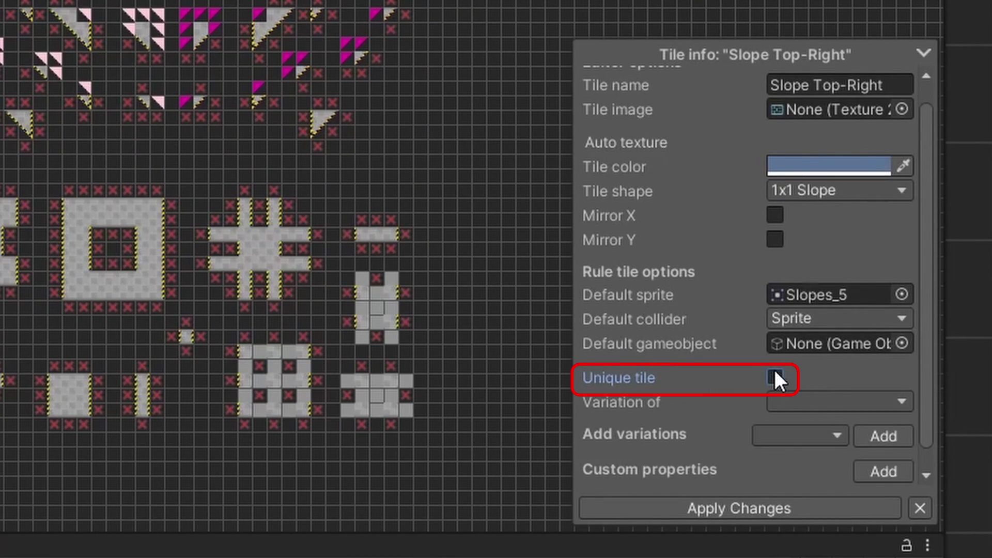
pyautogui.scroll(-1, 775, 336)
pyautogui.click(817, 375)
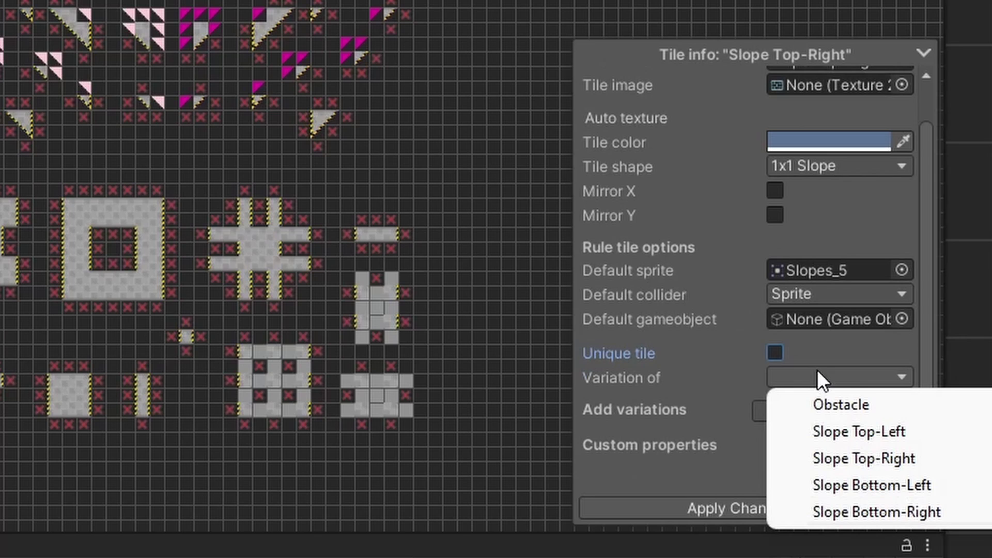
pyautogui.click(840, 405)
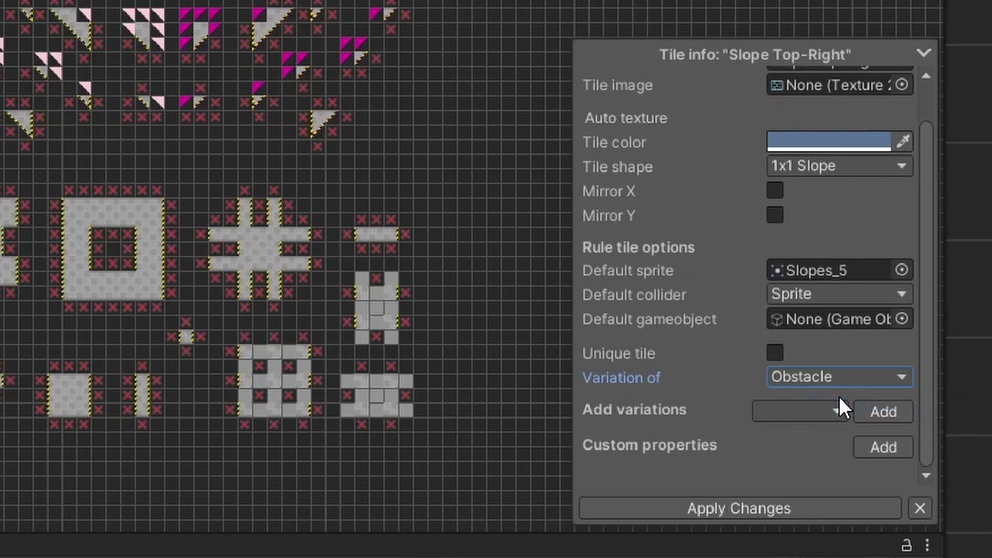
pyautogui.click(772, 504)
# Make Slope Top-Left a non-unique tile that is a variation of Obstacle, and apply the changes.
pyautogui.click(196, 388)
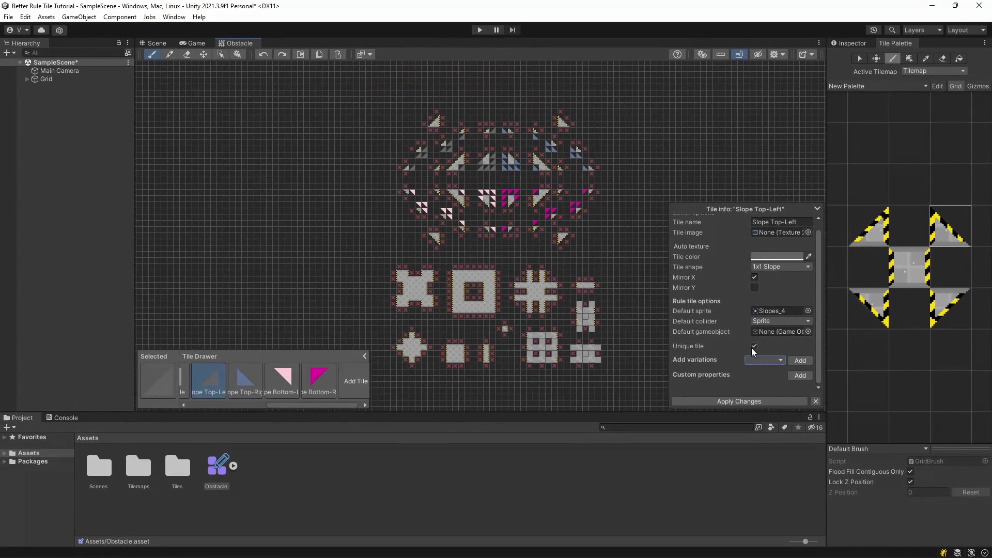
pyautogui.click(755, 347)
pyautogui.click(763, 358)
pyautogui.click(766, 368)
pyautogui.click(742, 401)
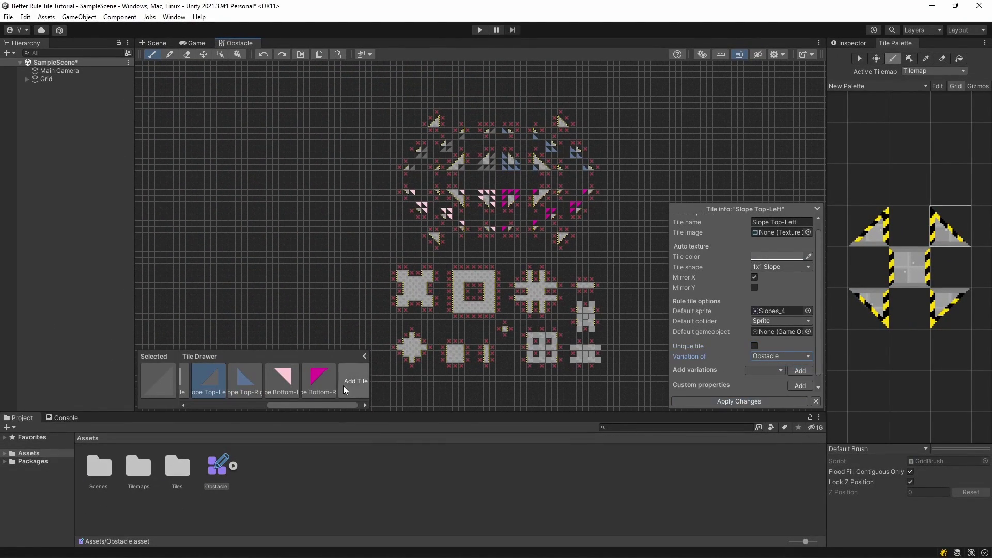
# Make Slope Bottom-Left a non-unique tile that is a variation of Obstacle, and apply the changes.
pyautogui.click(283, 381)
pyautogui.click(764, 355)
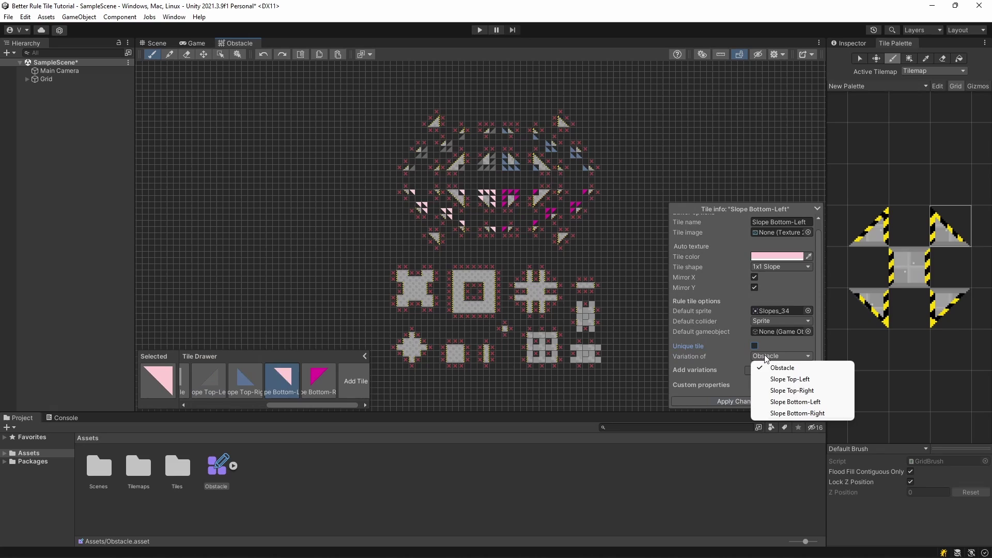
pyautogui.click(771, 368)
pyautogui.click(739, 401)
# Make Slope Bottom-Right a non-unique tile that is a variation of Obstacle.
pyautogui.click(325, 383)
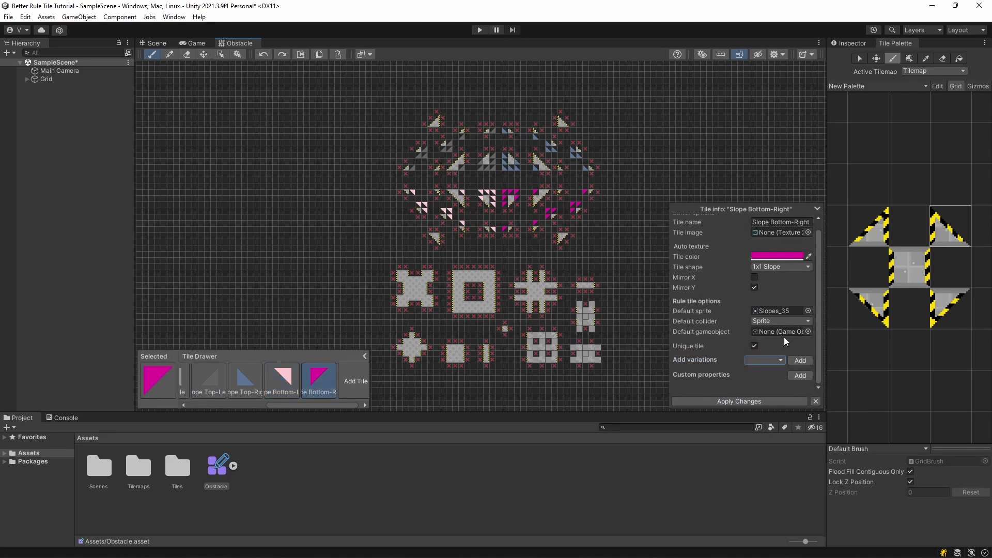
pyautogui.click(755, 346)
pyautogui.click(781, 356)
pyautogui.click(778, 368)
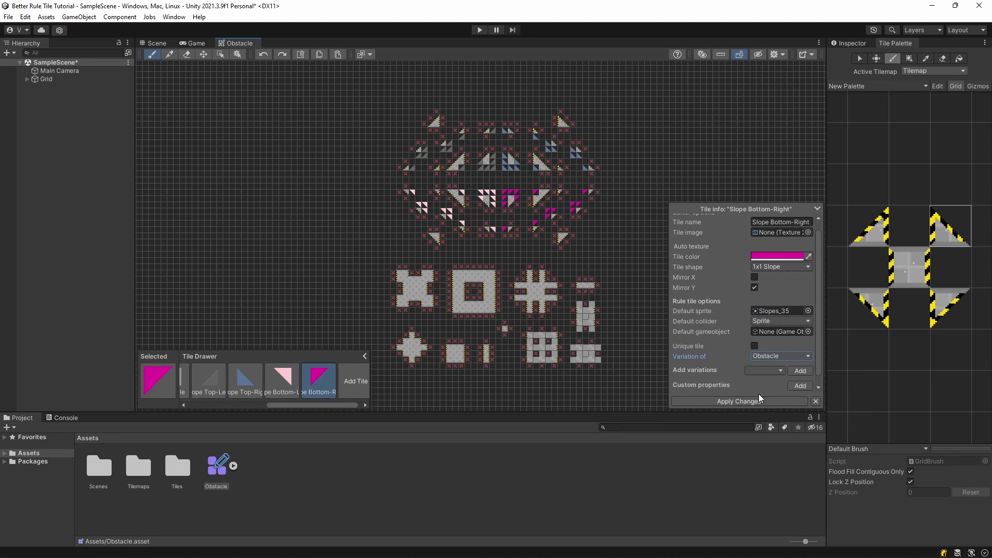
# Regenerate the tiles with the slope variations and return to the Scene view.
pyautogui.click(808, 56)
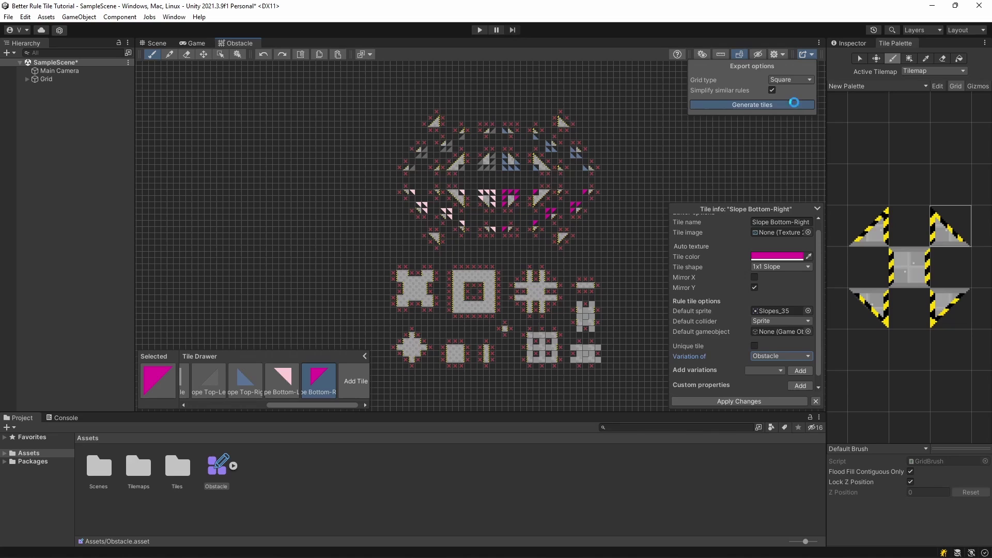
pyautogui.click(796, 107)
pyautogui.click(160, 40)
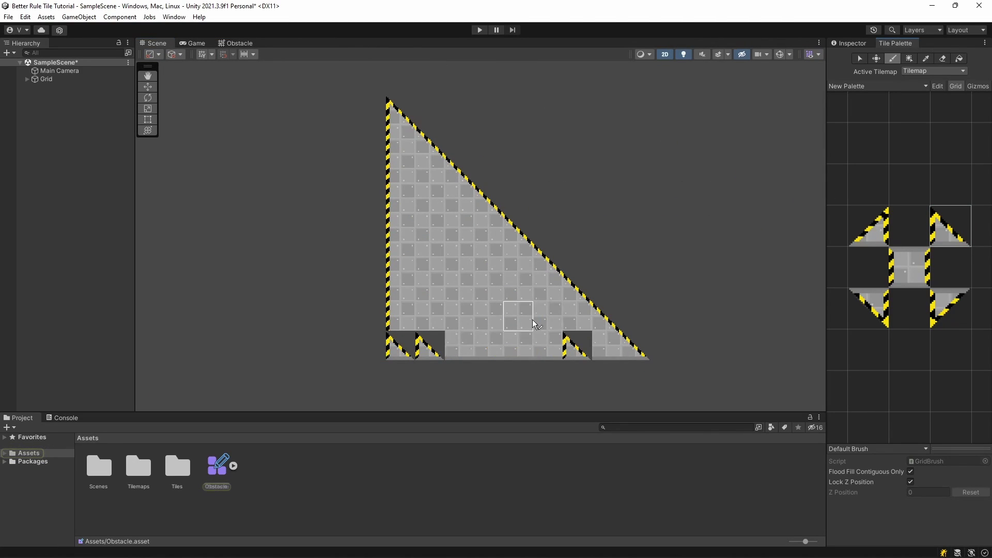
# Repaint the triangle's base with the top-right slope tile and extend the shape to the right into an irregular mass.
pyautogui.moveTo(317, 184); pyautogui.dragTo(417, 207, button='middle')
pyautogui.moveTo(464, 364)
pyautogui.mouseDown()
pyautogui.moveTo(445, 309)
pyautogui.moveTo(453, 82)
pyautogui.moveTo(472, 210)
pyautogui.moveTo(471, 330)
pyautogui.mouseUp()
pyautogui.scroll(-5, 560, 267)
pyautogui.moveTo(566, 231); pyautogui.dragTo(465, 223, button='middle')
pyautogui.moveTo(589, 137)
pyautogui.mouseDown()
pyautogui.moveTo(578, 221)
pyautogui.moveTo(667, 239)
pyautogui.mouseUp()
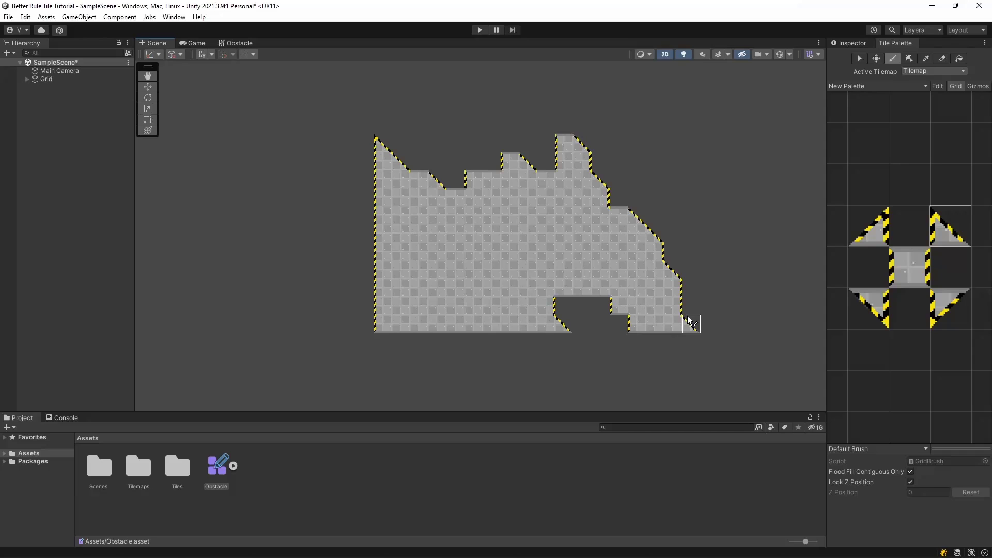
# Paint a block of plain Obstacle tiles over the lower-left part of the slope shape and past its left edge.
pyautogui.click(907, 269)
pyautogui.scroll(4, 437, 262)
pyautogui.moveTo(330, 251)
pyautogui.mouseDown()
pyautogui.moveTo(416, 278)
pyautogui.moveTo(498, 239)
pyautogui.moveTo(307, 280)
pyautogui.moveTo(502, 306)
pyautogui.moveTo(380, 342)
pyautogui.moveTo(563, 336)
pyautogui.moveTo(614, 322)
pyautogui.mouseUp()
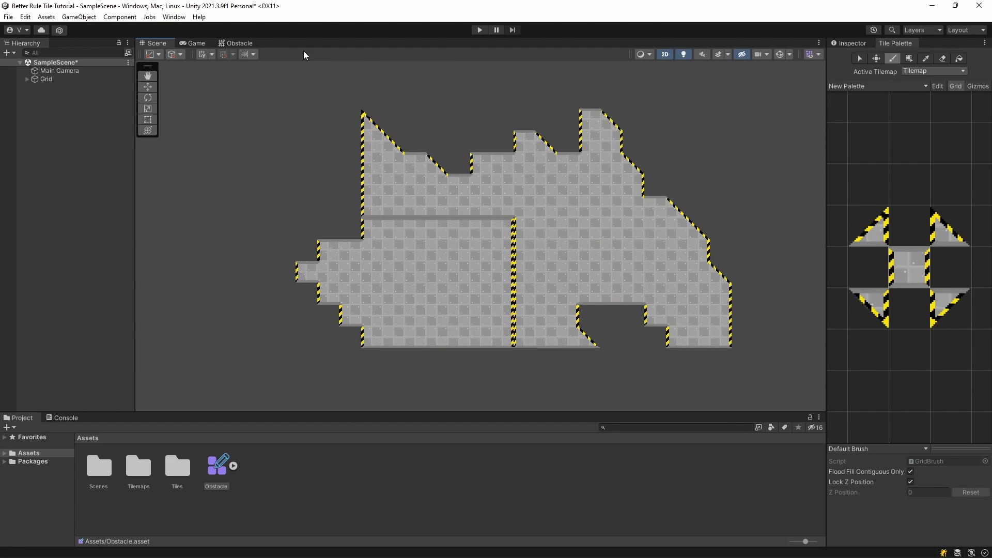
# Open the Obstacle rule tile grid and add Slope Top-Left and Slope Top-Right as variations of the Obstacle tile.
pyautogui.click(254, 45)
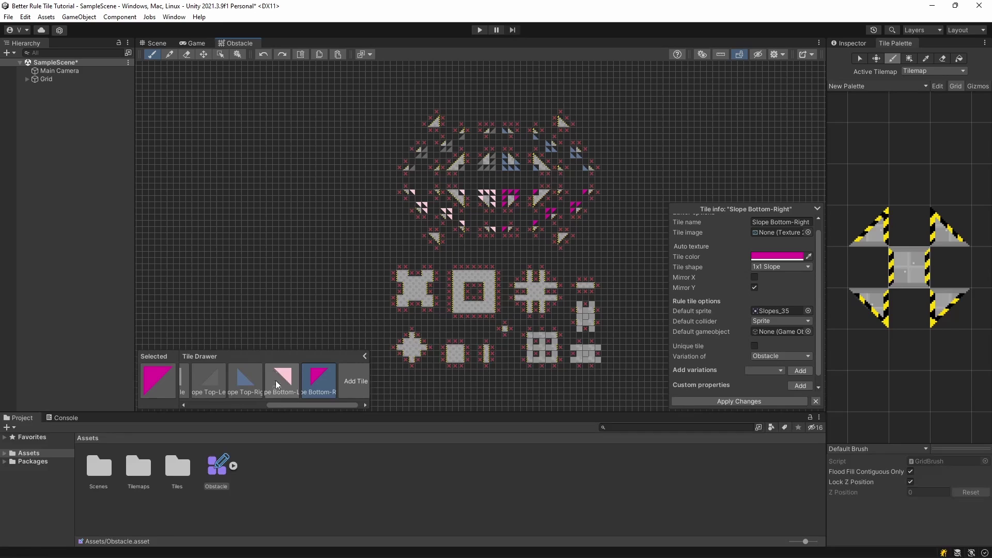
pyautogui.moveTo(281, 405); pyautogui.dragTo(253, 405)
pyautogui.click(234, 381)
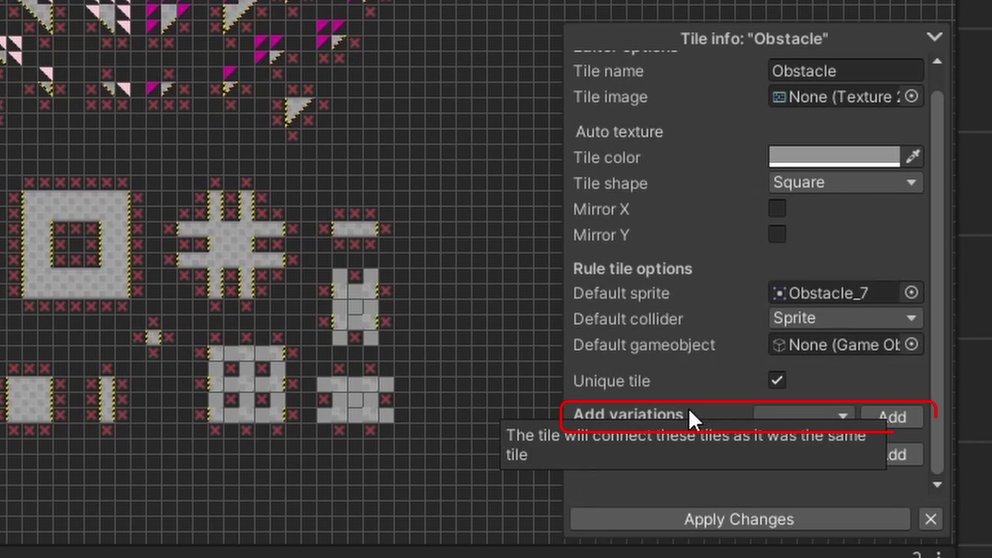
pyautogui.click(798, 415)
pyautogui.click(814, 443)
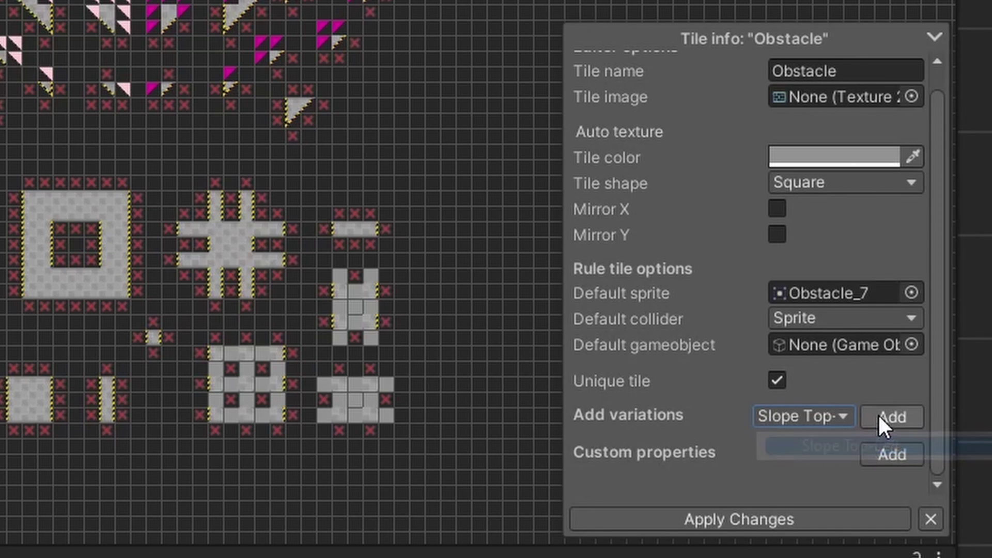
pyautogui.click(879, 417)
pyautogui.click(819, 385)
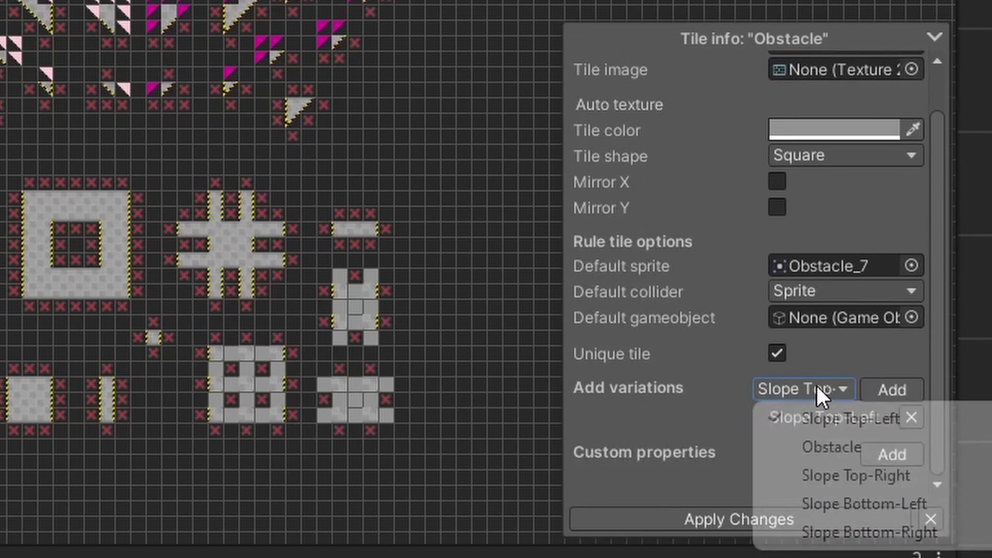
pyautogui.click(840, 464)
pyautogui.click(890, 391)
# Add Slope Bottom-Left and Slope Bottom-Right to the variations of the Obstacle tile.
pyautogui.click(848, 390)
pyautogui.click(853, 497)
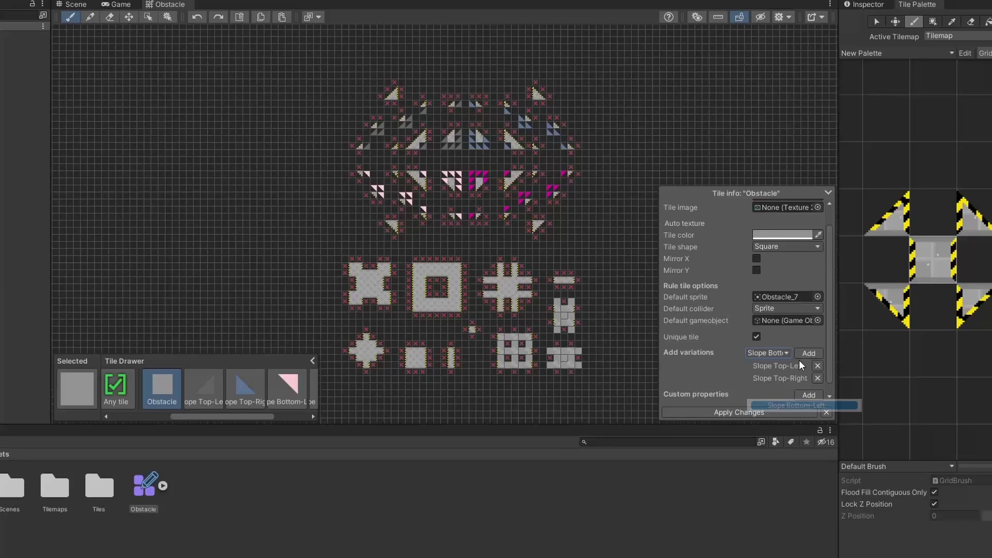
pyautogui.click(892, 391)
pyautogui.click(775, 353)
pyautogui.click(789, 407)
pyautogui.click(798, 351)
# Give the Slope Top-Left tile variations from the other slope tiles.
pyautogui.click(269, 380)
pyautogui.click(775, 360)
pyautogui.click(786, 394)
pyautogui.click(796, 361)
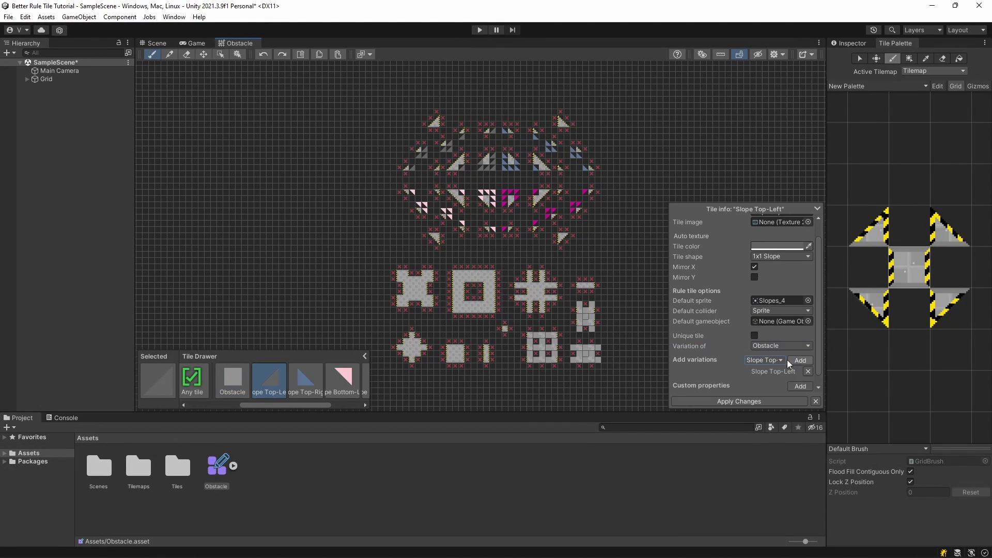
pyautogui.click(779, 360)
pyautogui.click(785, 408)
pyautogui.click(799, 361)
# Add Obstacle to the variations of the Slope Top-Right tile, alongside the slope tiles.
pyautogui.click(306, 380)
pyautogui.click(800, 361)
pyautogui.click(776, 360)
pyautogui.click(793, 384)
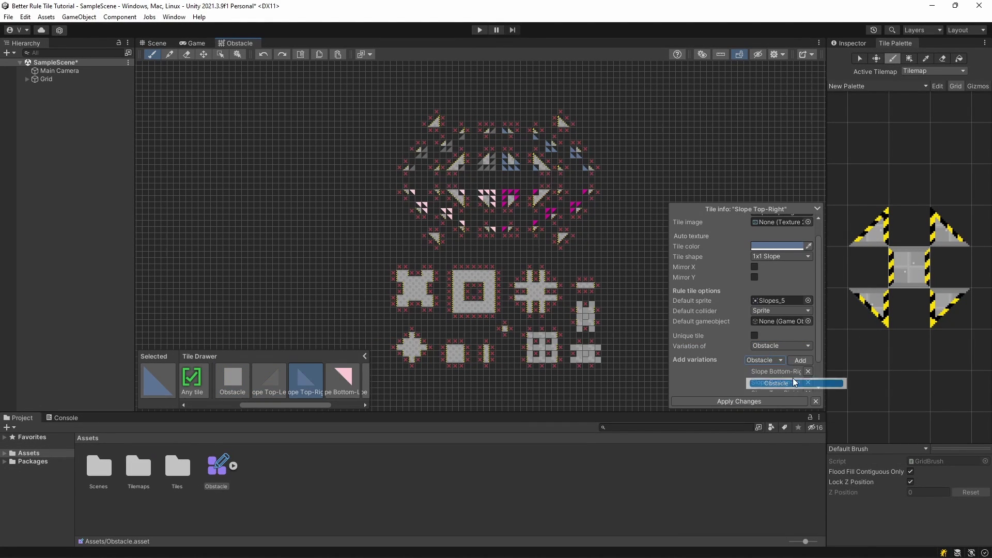
pyautogui.click(800, 361)
# Set up the variations of the Slope Bottom-Left tile, including Slope Top-Left and Obstacle.
pyautogui.click(343, 380)
pyautogui.click(781, 346)
pyautogui.click(783, 358)
pyautogui.click(800, 360)
pyautogui.click(777, 360)
pyautogui.click(783, 372)
pyautogui.click(799, 361)
pyautogui.click(777, 360)
pyautogui.click(789, 405)
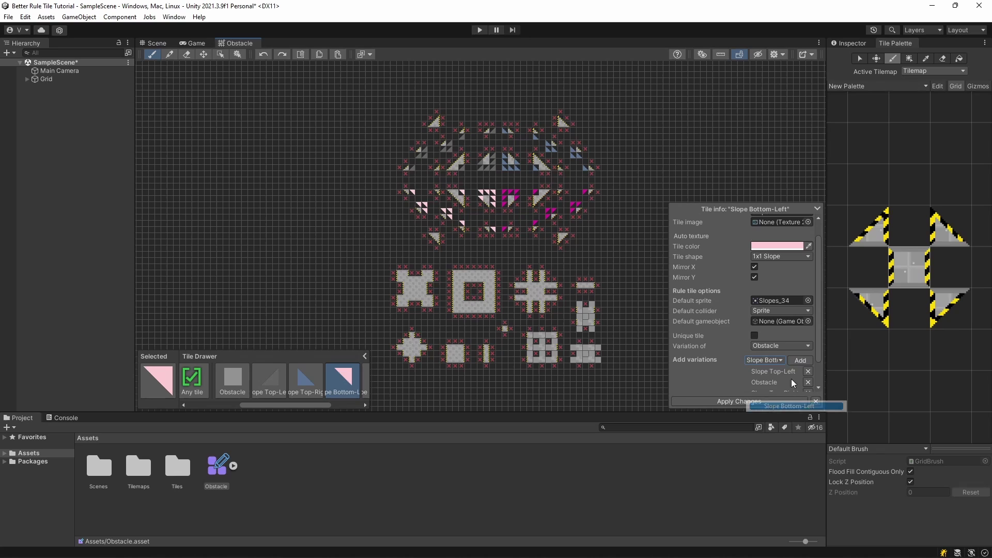
# Set up the variations of the Slope Bottom-Right tile, including Slope Bottom-Left and Slope Top-Left.
pyautogui.click(367, 392)
pyautogui.click(799, 360)
pyautogui.click(800, 362)
pyautogui.click(776, 360)
pyautogui.click(793, 384)
pyautogui.click(786, 372)
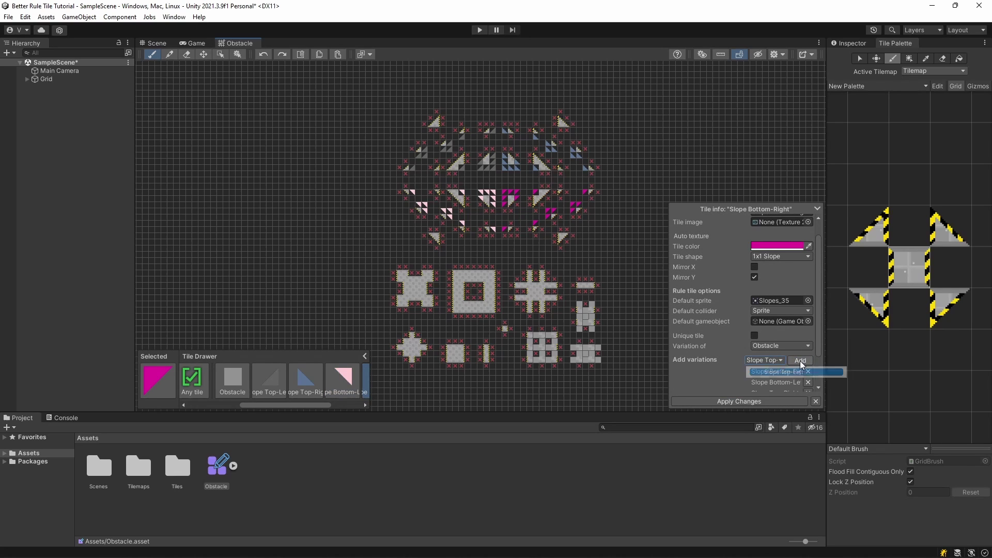
pyautogui.click(800, 362)
pyautogui.scroll(-3, 796, 357)
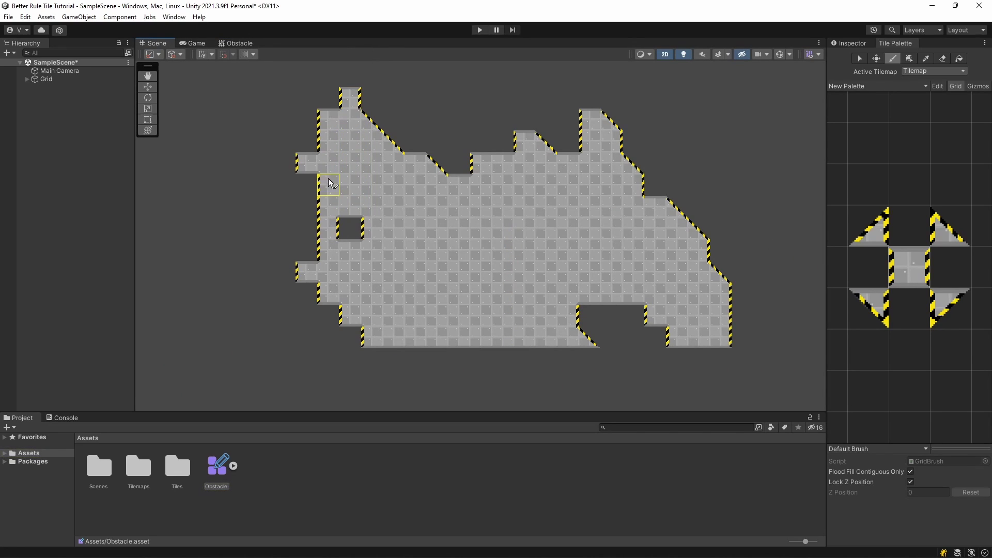
# Box-fill a large rectangle of Obstacle tiles over the old shape, then box-fill top-right slope tiles above its right end.
pyautogui.click(911, 60)
pyautogui.moveTo(262, 75); pyautogui.dragTo(765, 380)
pyautogui.click(947, 228)
pyautogui.moveTo(668, 170); pyautogui.dragTo(541, 339, button='middle')
pyautogui.moveTo(639, 221)
pyautogui.mouseDown()
pyautogui.moveTo(565, 224)
pyautogui.moveTo(546, 175)
pyautogui.mouseUp()
# Brush top-right and top-left slope tiles above the block's right end to form a peak with stepped slopes on its left.
pyautogui.click(898, 60)
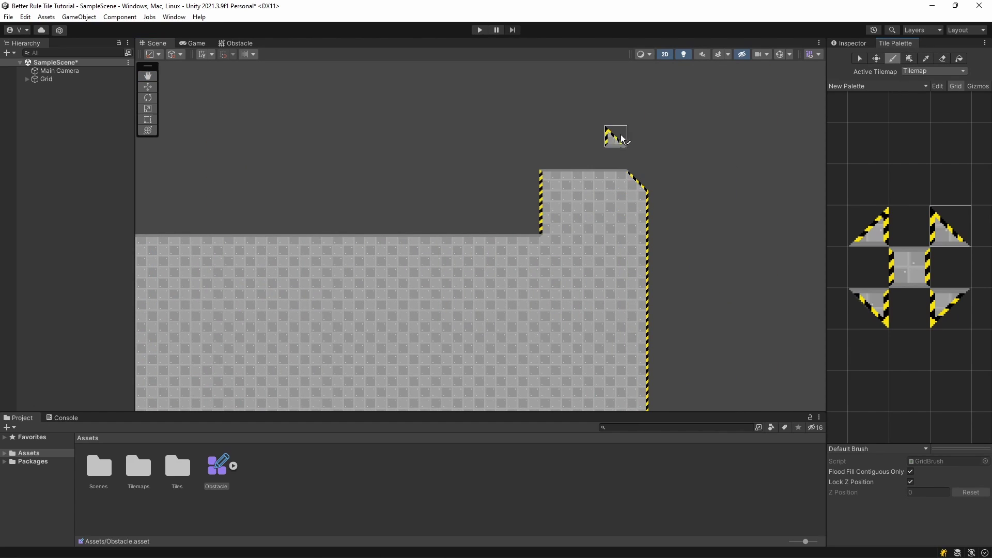
pyautogui.moveTo(616, 156)
pyautogui.mouseDown()
pyautogui.moveTo(557, 133)
pyautogui.moveTo(571, 115)
pyautogui.moveTo(551, 114)
pyautogui.moveTo(517, 212)
pyautogui.moveTo(496, 220)
pyautogui.mouseUp()
pyautogui.click(869, 226)
pyautogui.click(550, 111)
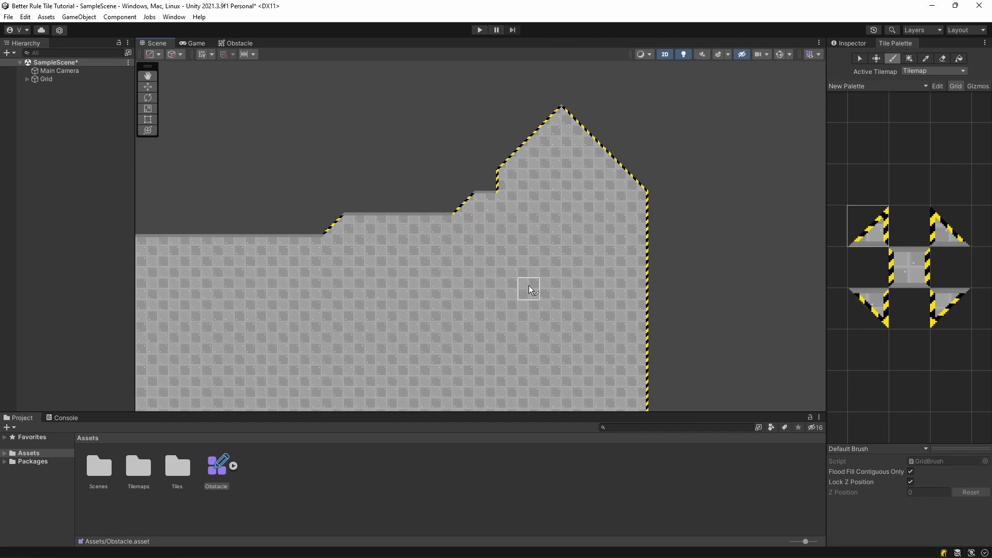
# Paint bottom-left slope tiles along the lower edge of the filled block.
pyautogui.moveTo(514, 288); pyautogui.dragTo(661, 310, button='middle')
pyautogui.click(867, 309)
pyautogui.moveTo(331, 290); pyautogui.dragTo(353, 179, button='middle')
pyautogui.moveTo(328, 331); pyautogui.dragTo(369, 217, button='middle')
pyautogui.moveTo(350, 308); pyautogui.dragTo(428, 372)
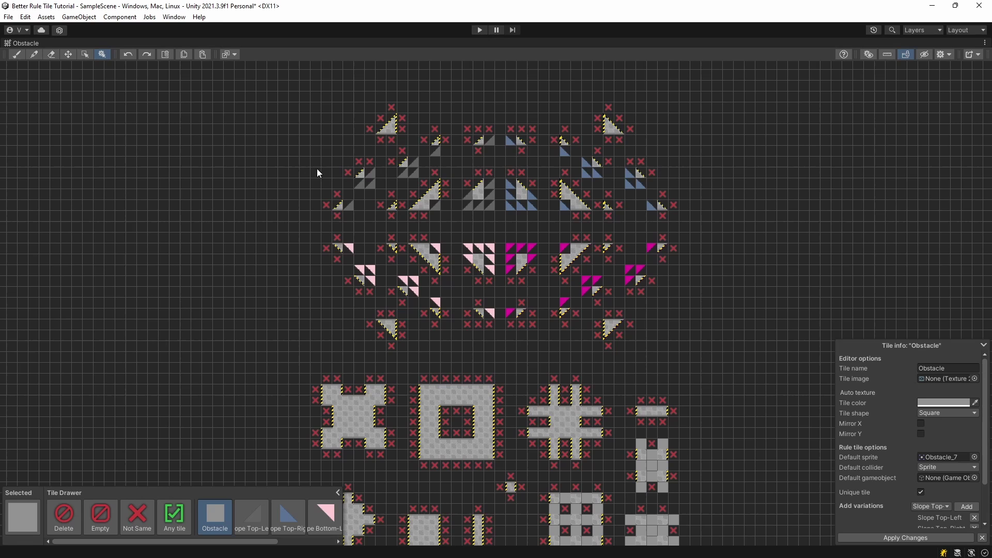
# Try the Random and Animation outputs on the central Slope Top-Left cell, restore Single, and toggle its default settings off and on.
pyautogui.click(479, 197)
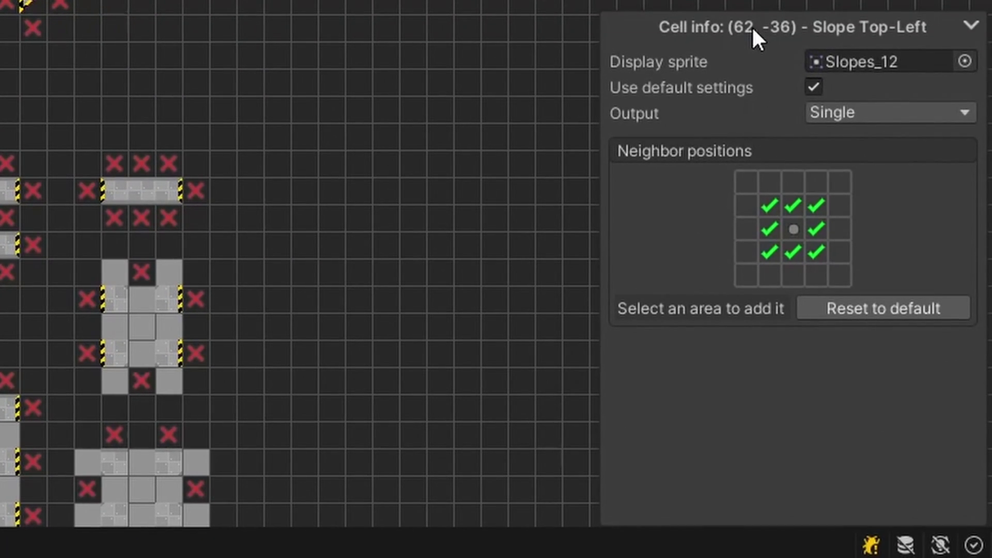
pyautogui.click(848, 112)
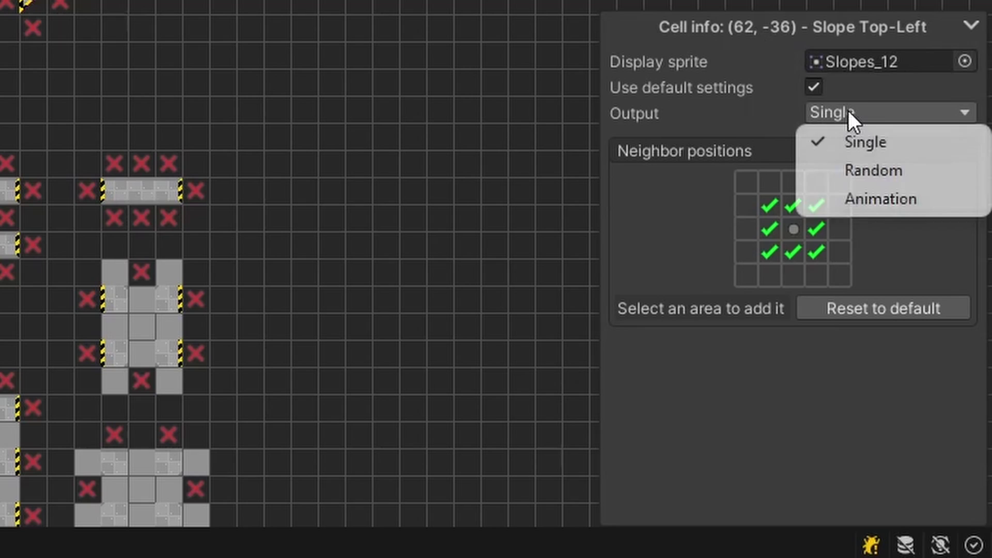
pyautogui.click(851, 167)
pyautogui.click(856, 124)
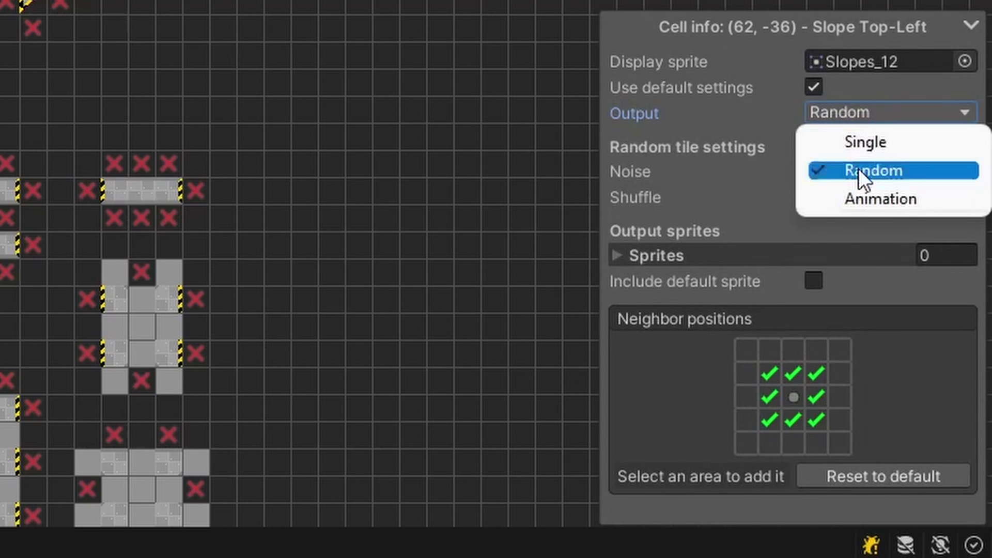
pyautogui.click(862, 199)
pyautogui.click(867, 118)
pyautogui.click(866, 143)
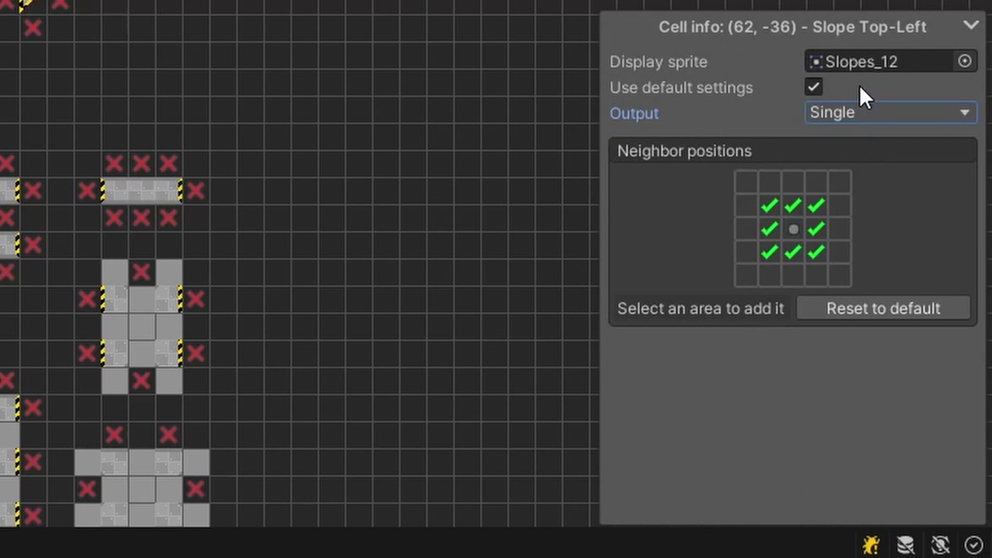
pyautogui.click(814, 88)
pyautogui.click(813, 88)
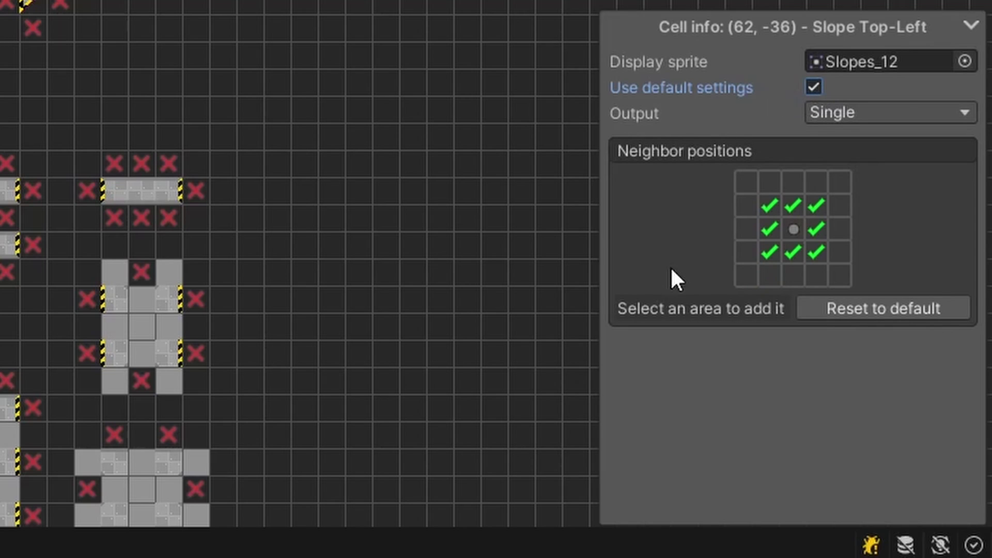
# Add a selected area around the Slope Top-Left cell to its neighbor positions, then reset them to default.
pyautogui.moveTo(733, 227); pyautogui.dragTo(796, 247)
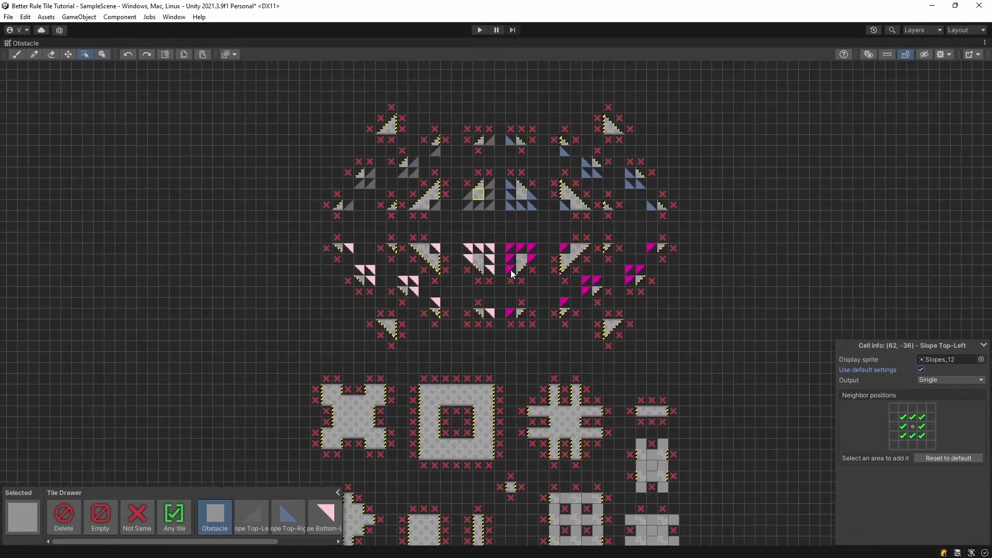
pyautogui.moveTo(456, 215); pyautogui.dragTo(475, 194)
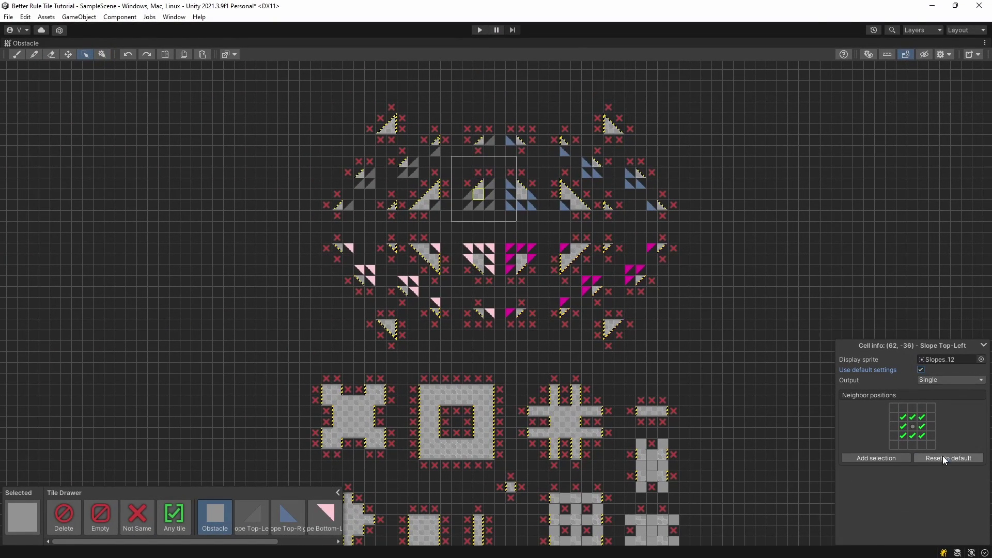
pyautogui.click(900, 458)
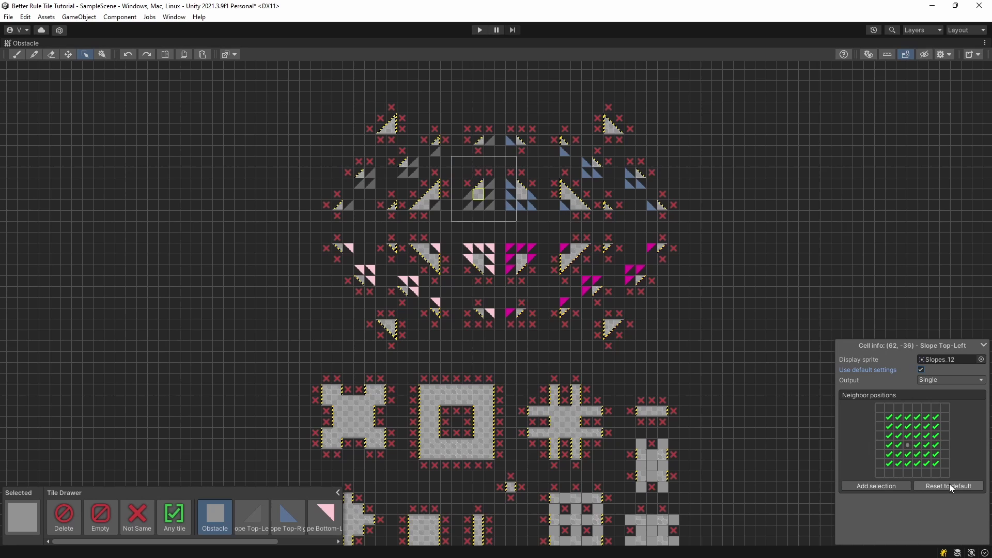
pyautogui.click(950, 487)
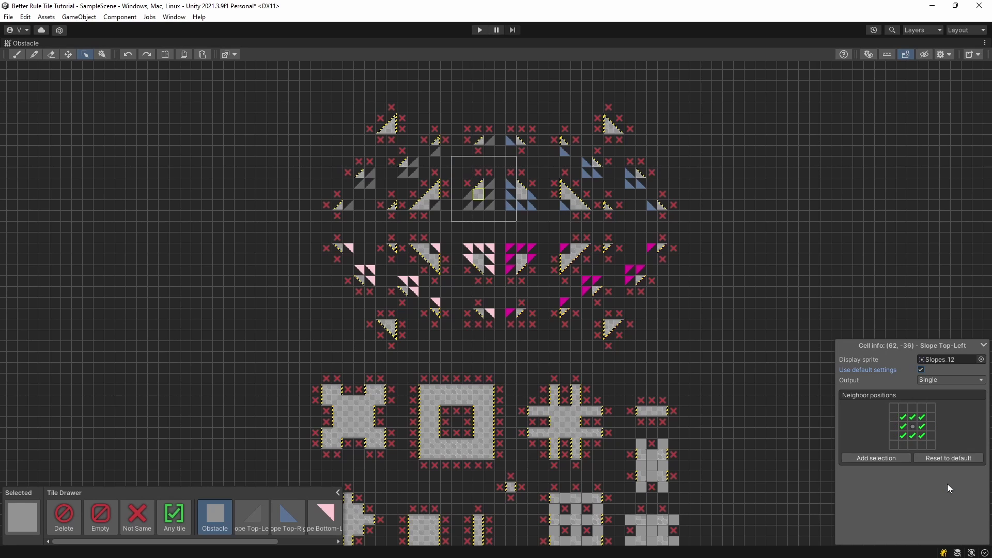
# Highlight the modified cells in the rule grid, examine the slope rules closely, and turn the highlighting off.
pyautogui.click(103, 59)
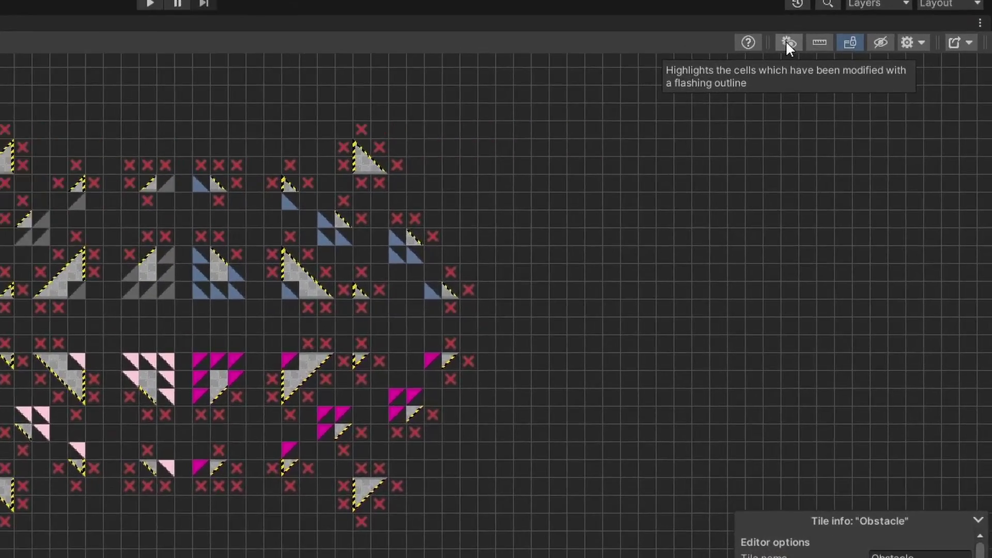
pyautogui.click(868, 55)
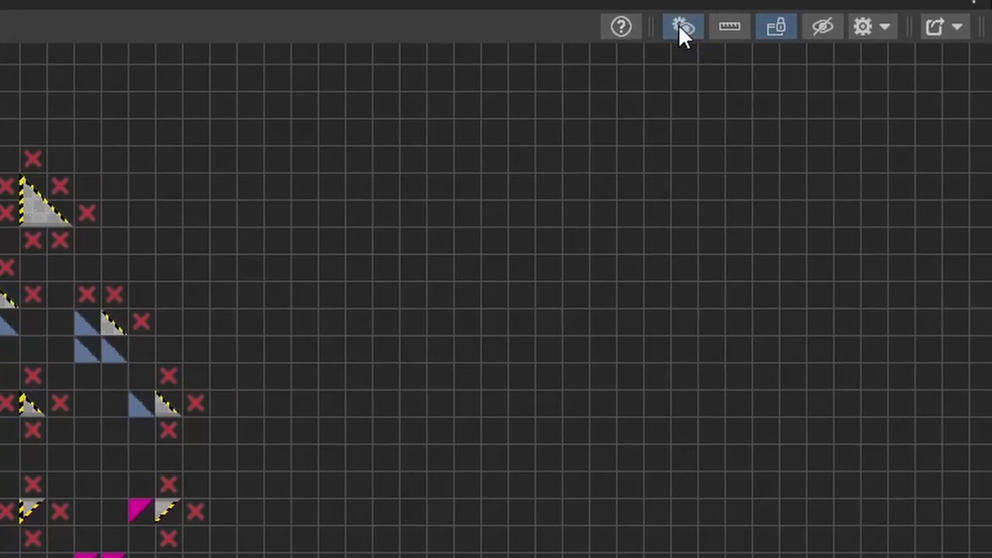
pyautogui.scroll(6, 496, 300)
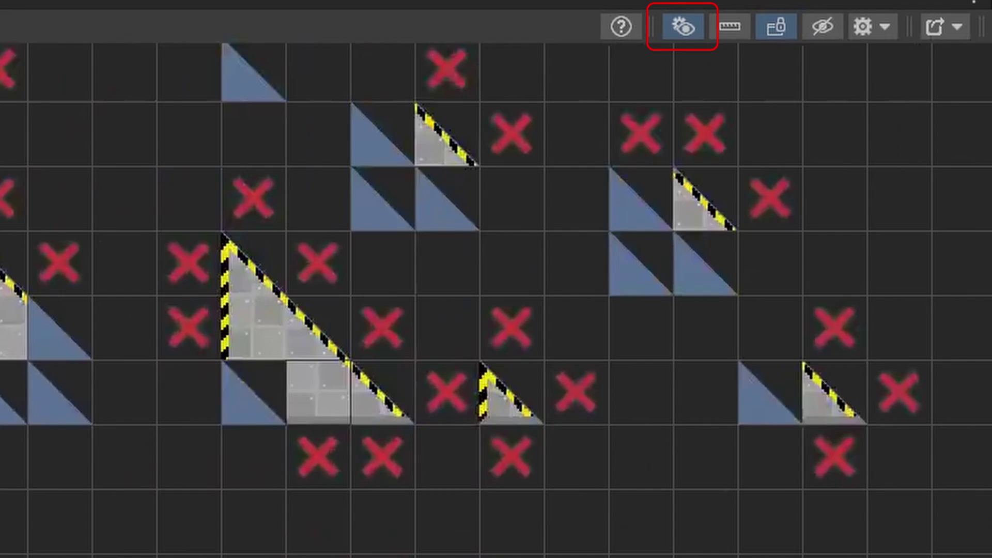
pyautogui.scroll(1, 497, 300)
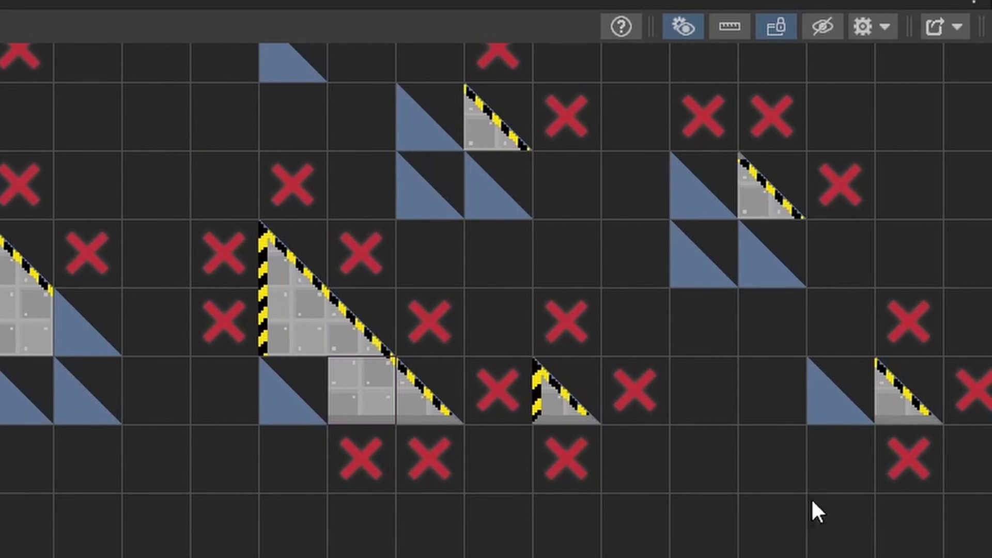
pyautogui.click(683, 27)
pyautogui.scroll(-3, 339, 327)
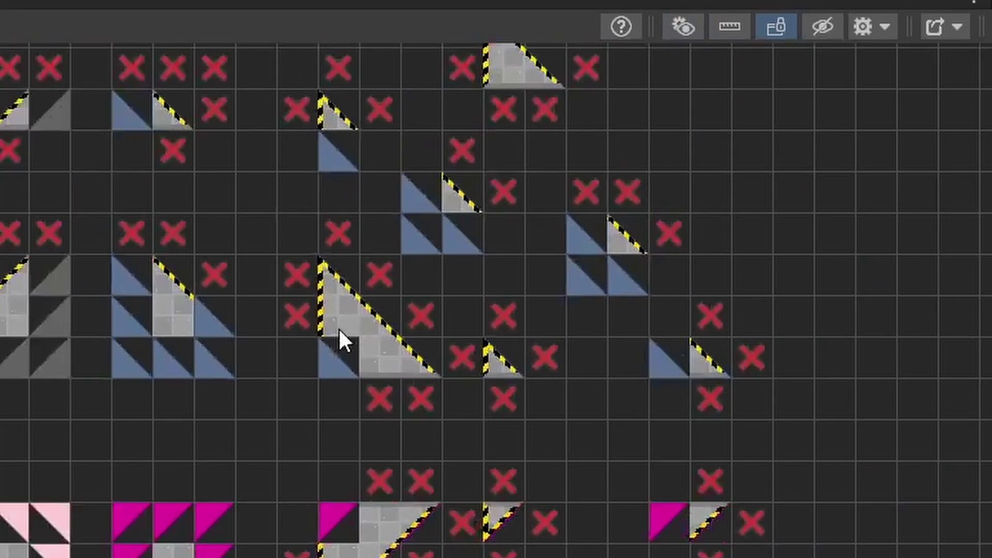
pyautogui.scroll(-1, 339, 328)
pyautogui.moveTo(331, 332); pyautogui.dragTo(129, 470, button='middle')
pyautogui.scroll(-3, 129, 470)
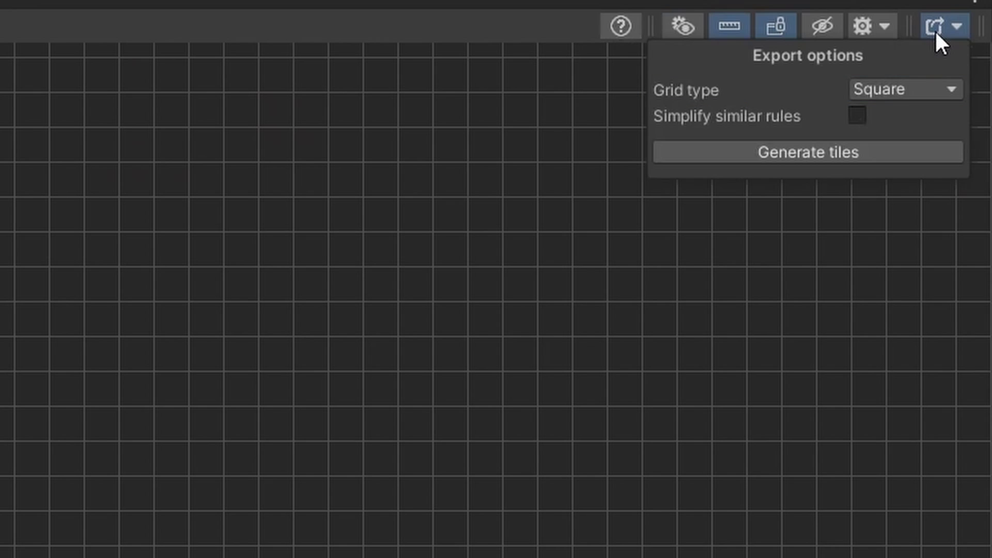
# Set the Grid Shapes container's grid type to Isometric and look over the resulting grid.
pyautogui.click(899, 91)
pyautogui.click(894, 142)
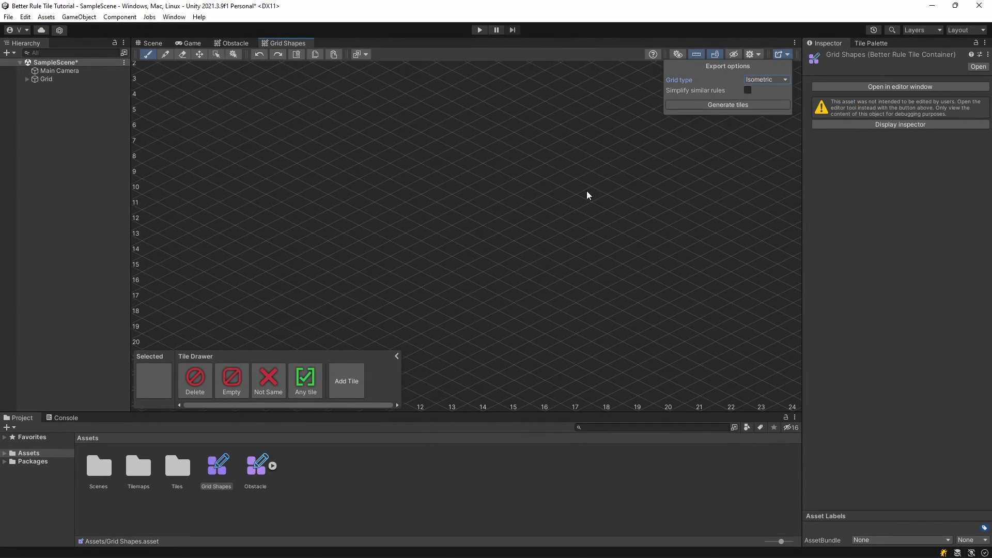
pyautogui.moveTo(564, 195); pyautogui.dragTo(556, 157, button='middle')
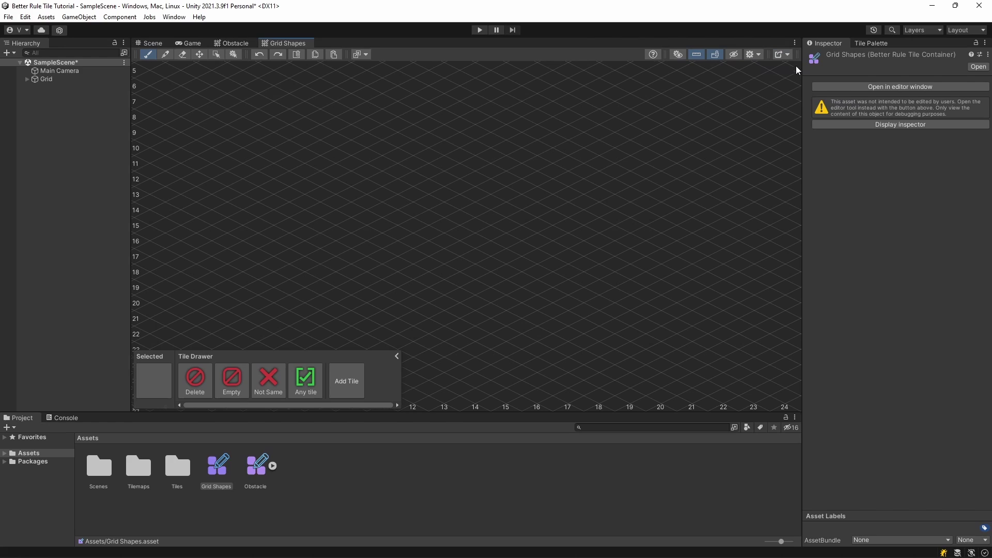
# Change the Grid Shapes grid type to the pointed-top hexagonal option and examine the hexagon layout.
pyautogui.click(785, 54)
pyautogui.click(761, 82)
pyautogui.click(764, 113)
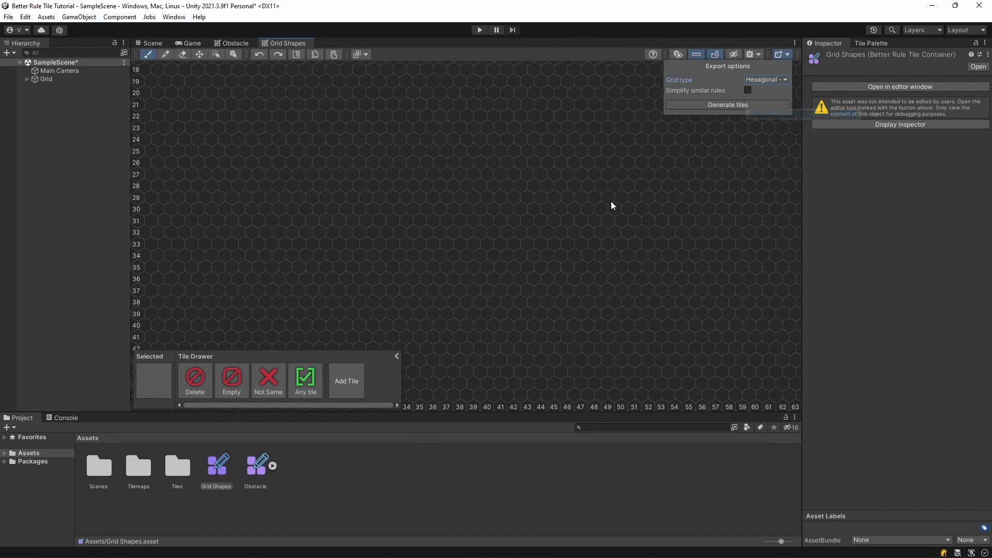
pyautogui.click(611, 206)
pyautogui.scroll(5, 521, 200)
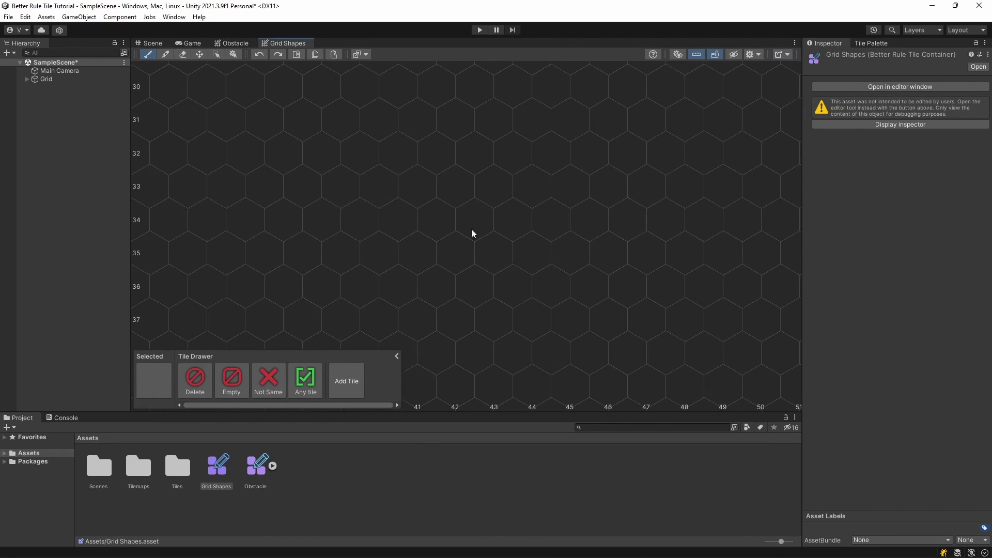
pyautogui.scroll(-2, 531, 198)
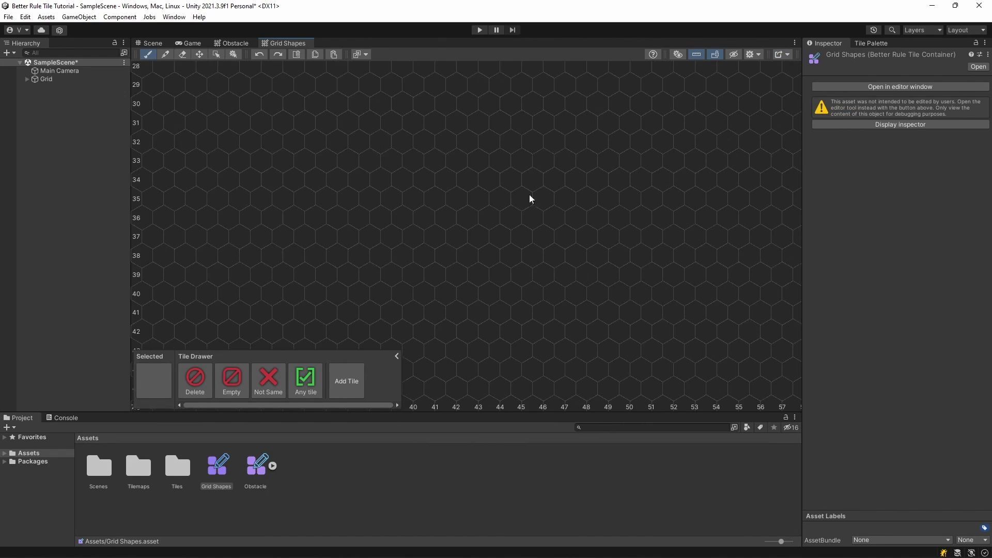
# Change the Grid Shapes grid type to Hexagonal - Flat-Top and examine the grid.
pyautogui.click(788, 55)
pyautogui.click(770, 81)
pyautogui.click(781, 127)
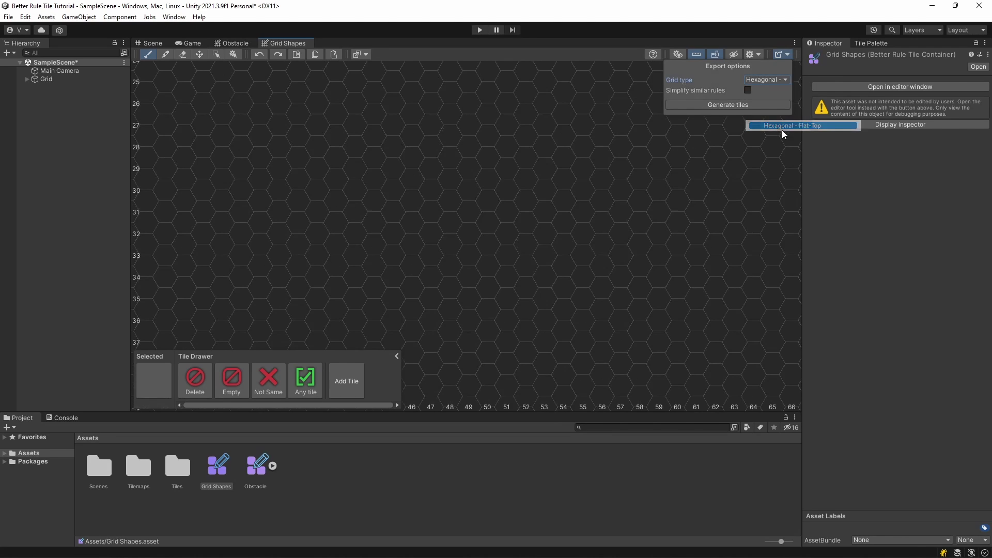
pyautogui.moveTo(483, 202); pyautogui.dragTo(470, 150, button='middle')
pyautogui.scroll(4, 486, 192)
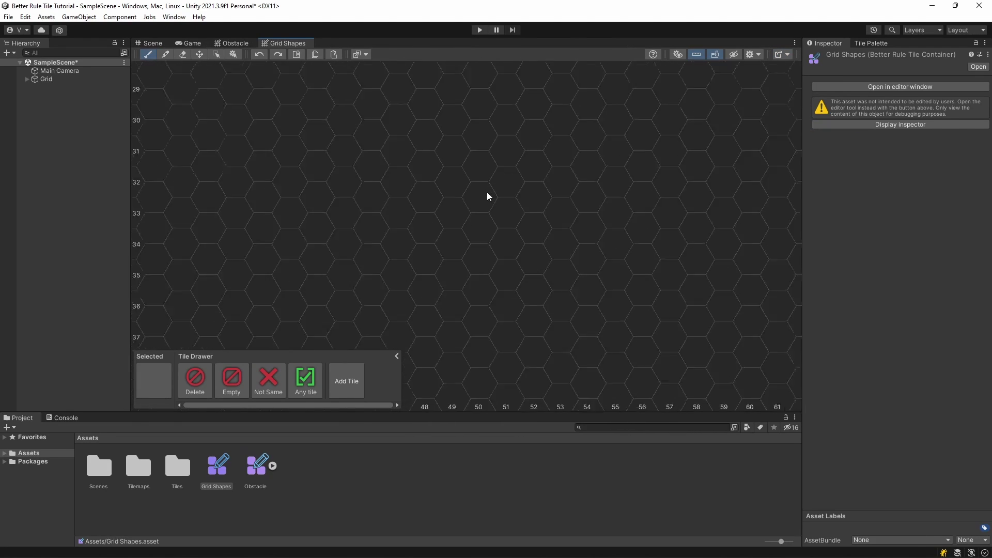
# Examine a wider area of the flat-top hexagonal grid and look through the export options of the Grid Shapes container.
pyautogui.scroll(-4, 484, 193)
pyautogui.scroll(-2, 483, 195)
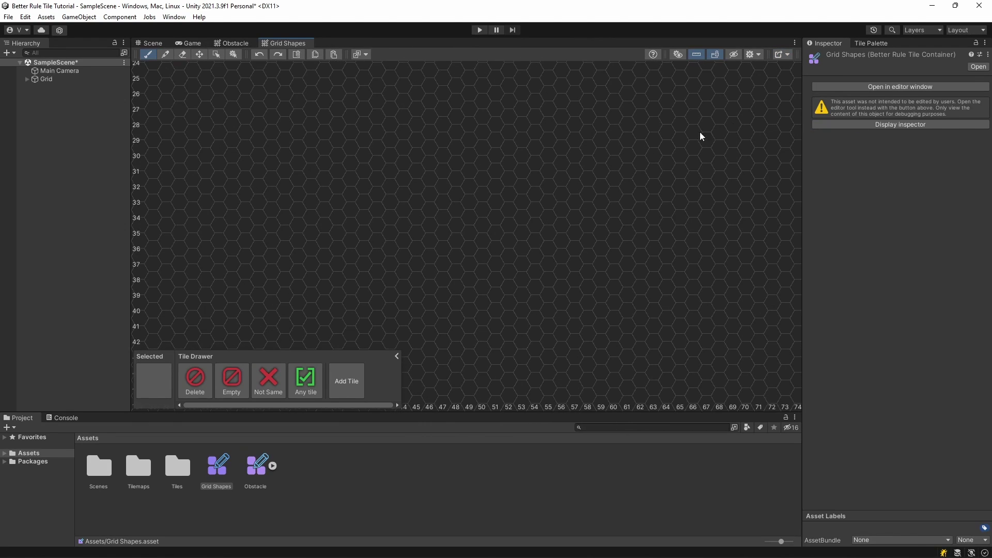
pyautogui.click(783, 54)
pyautogui.click(767, 80)
pyautogui.click(774, 91)
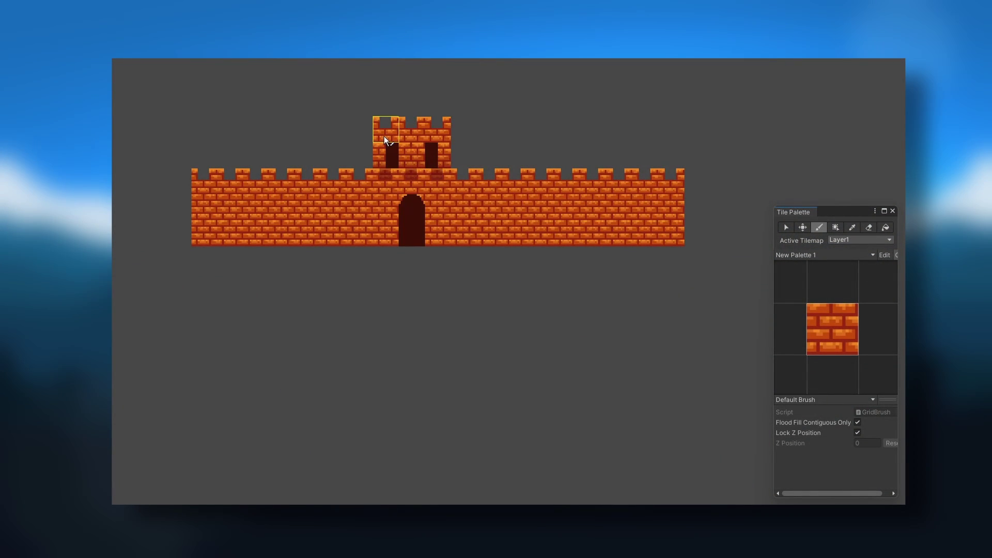
# Extend the brick castle wall and build out its detached section by painting more brick tiles on the Layer1 tilemap.
pyautogui.moveTo(173, 228)
pyautogui.mouseDown()
pyautogui.moveTo(115, 177)
pyautogui.moveTo(113, 207)
pyautogui.mouseUp()
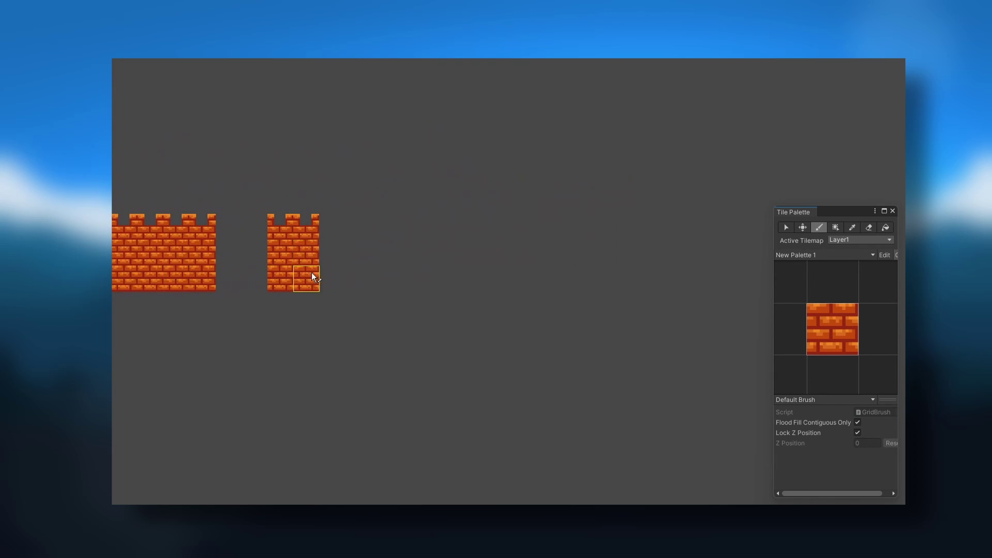
pyautogui.moveTo(312, 273)
pyautogui.mouseDown()
pyautogui.moveTo(399, 246)
pyautogui.moveTo(405, 221)
pyautogui.mouseUp()
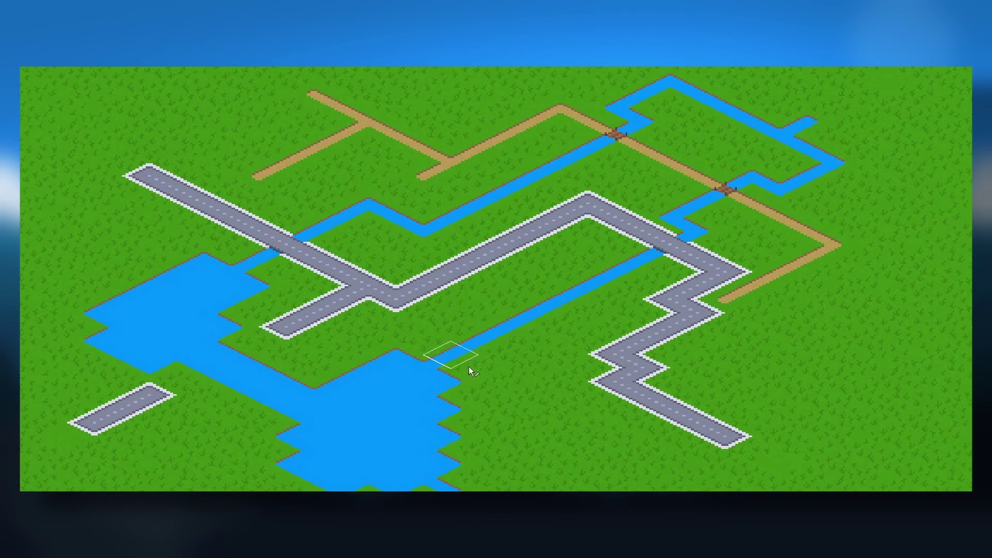
# Connect the two separate road pieces across the lake and paint a brown dirt area along the isometric map's east side.
pyautogui.moveTo(313, 369)
pyautogui.mouseDown()
pyautogui.moveTo(286, 355)
pyautogui.moveTo(177, 382)
pyautogui.mouseUp()
pyautogui.click(205, 368)
pyautogui.moveTo(889, 436)
pyautogui.mouseDown()
pyautogui.moveTo(894, 327)
pyautogui.moveTo(957, 230)
pyautogui.mouseUp()
# Extend the zigzag road to the map's southern edge and replace the stray dirt tile beside the brown area with grass.
pyautogui.moveTo(957, 455); pyautogui.dragTo(888, 424, button='middle')
pyautogui.moveTo(672, 405); pyautogui.dragTo(754, 433, button='middle')
pyautogui.moveTo(739, 433); pyautogui.dragTo(850, 488)
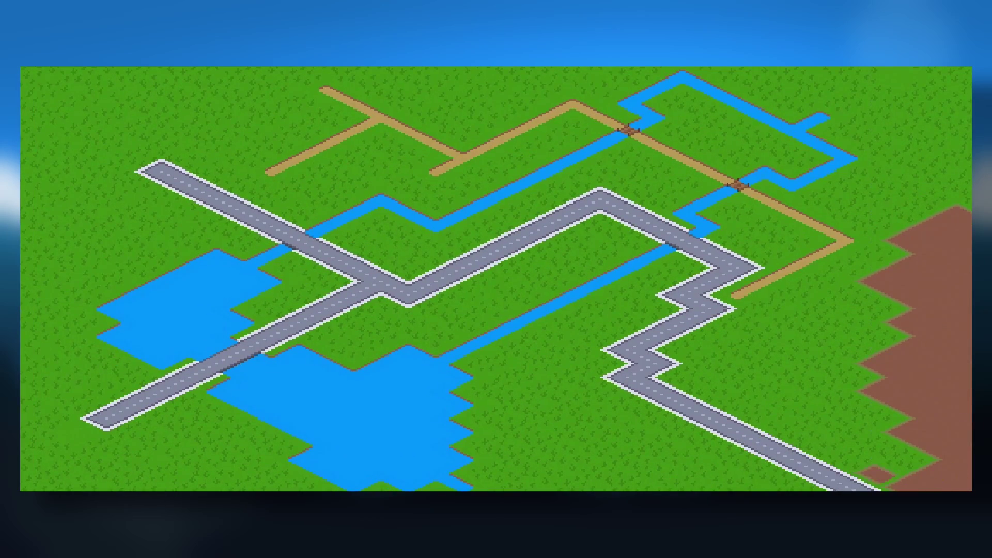
pyautogui.click(876, 475)
# Extend the rivers from the northeastern stream and the two lakes out toward the edges of the isometric map.
pyautogui.moveTo(820, 117); pyautogui.dragTo(944, 68)
pyautogui.moveTo(162, 282); pyautogui.dragTo(25, 214)
pyautogui.moveTo(257, 423)
pyautogui.mouseDown()
pyautogui.moveTo(232, 431)
pyautogui.moveTo(186, 486)
pyautogui.mouseUp()
# Extend both western road ends to the map's edge and continue the dirt path to the northwestern edge.
pyautogui.moveTo(107, 418); pyautogui.dragTo(24, 460)
pyautogui.moveTo(162, 171); pyautogui.dragTo(25, 104)
pyautogui.moveTo(326, 89); pyautogui.dragTo(151, 67)
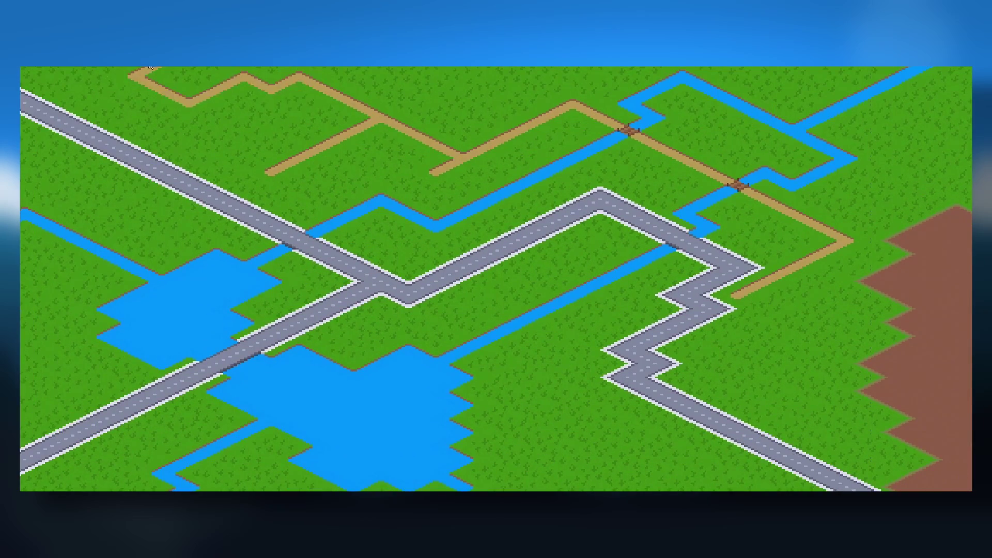